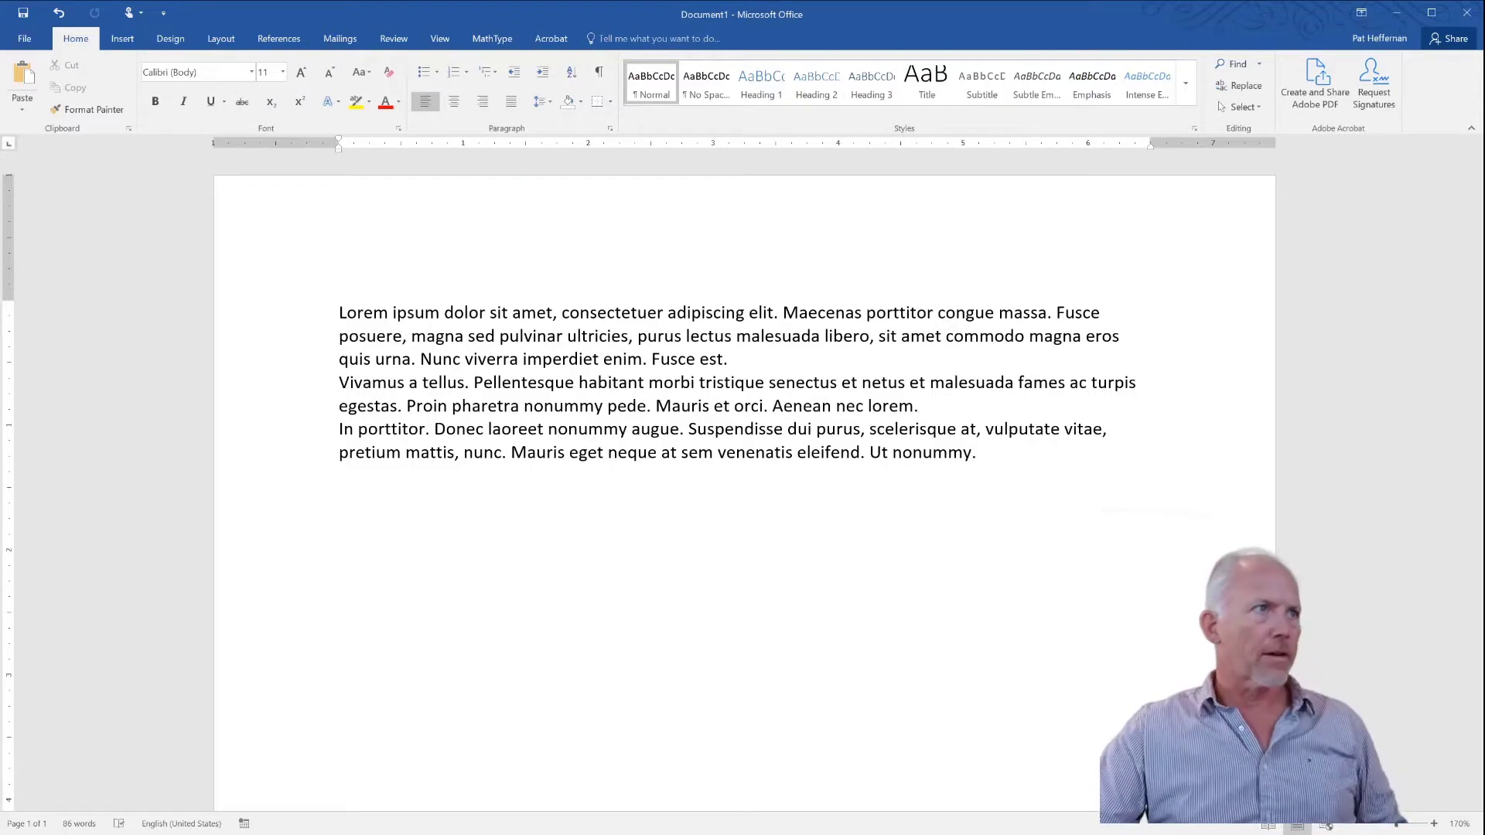
Step: Add an empty paragraph below the text and turn on the display of formatting marks
key(Return)
key(ctrl+shift+8)
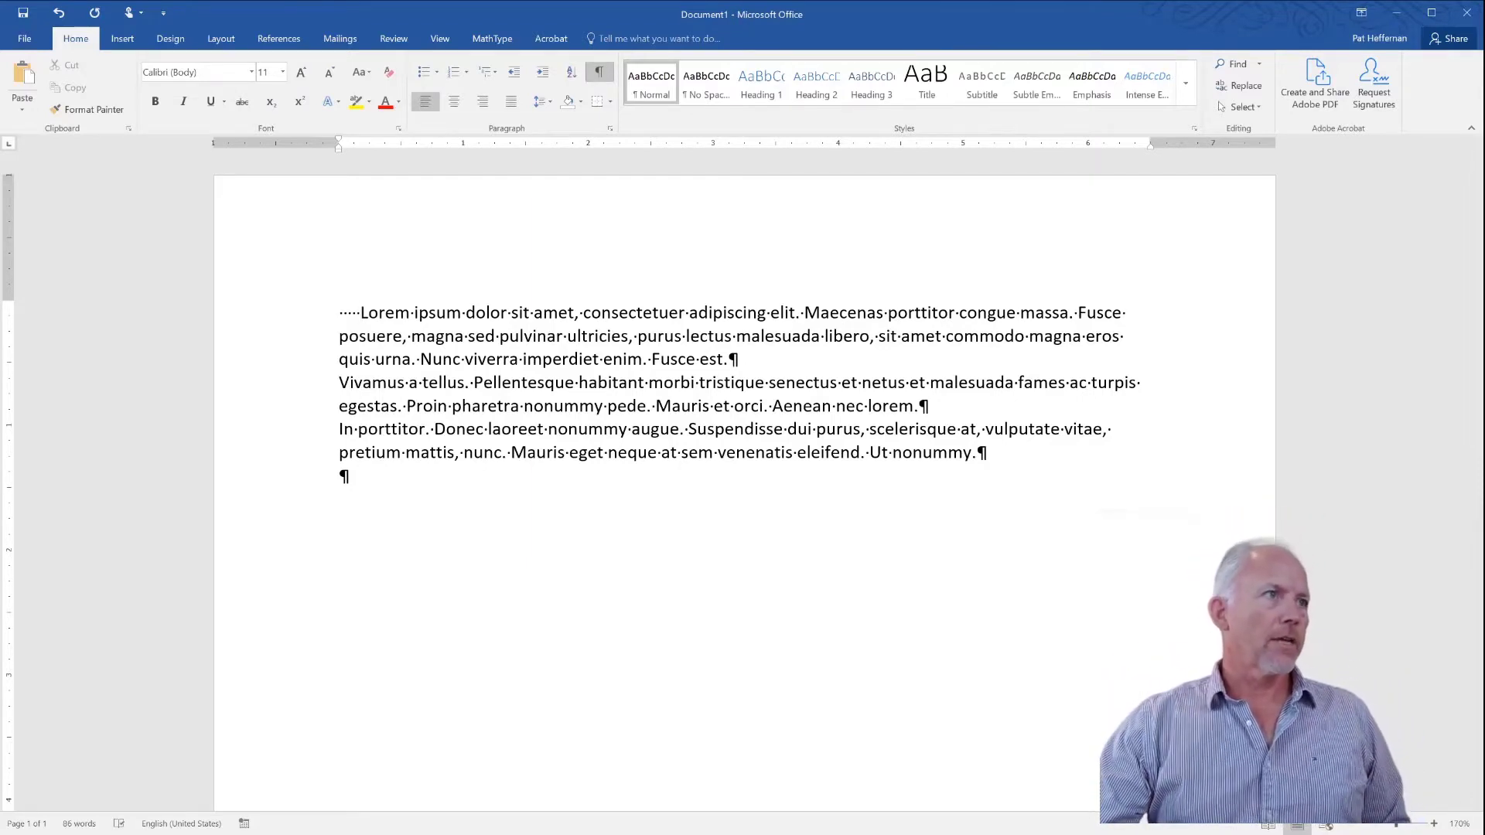
key(ctrl+shift+8)
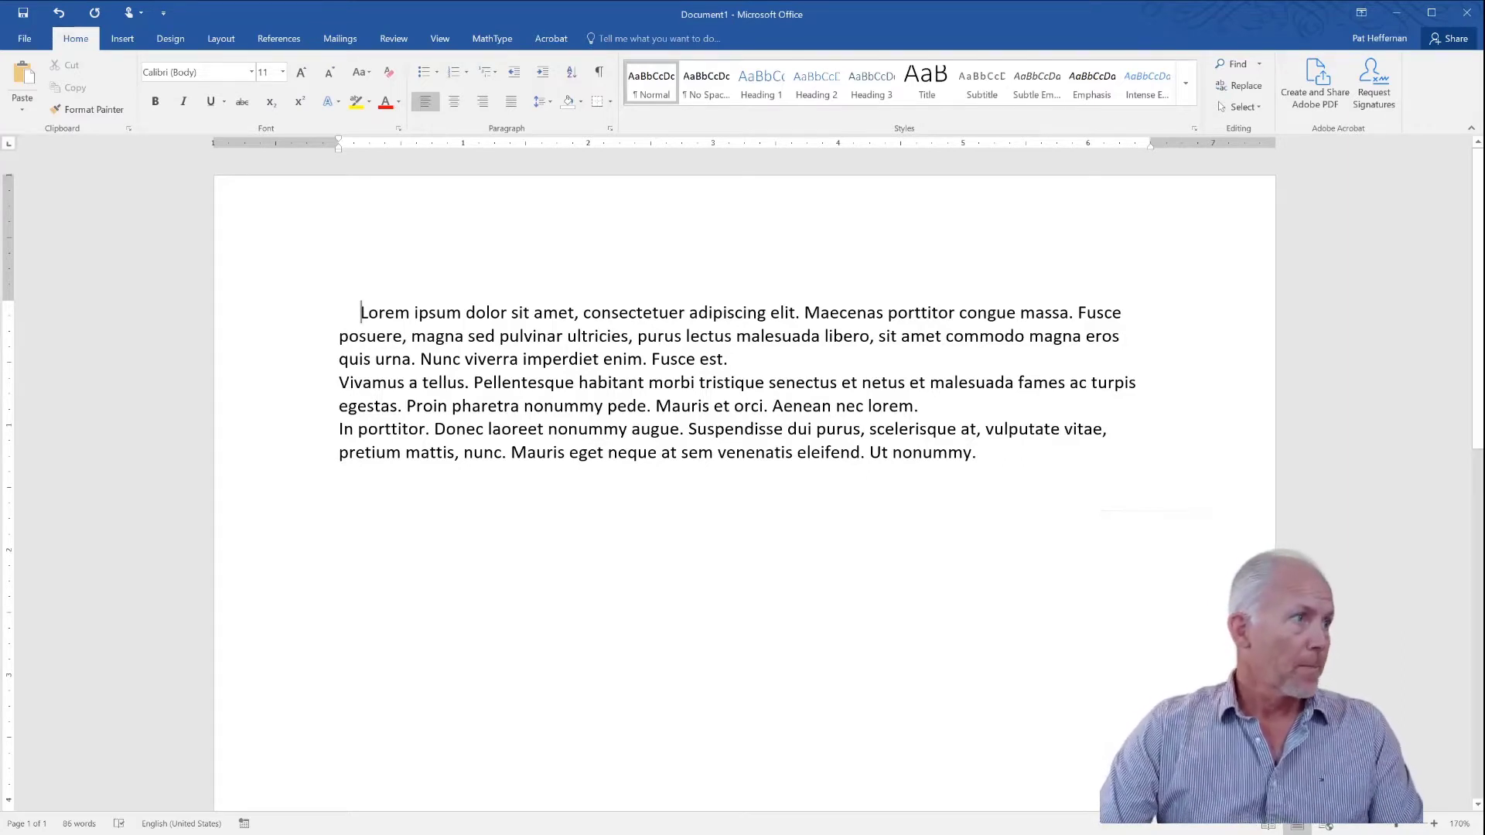
key(ctrl+shift+8)
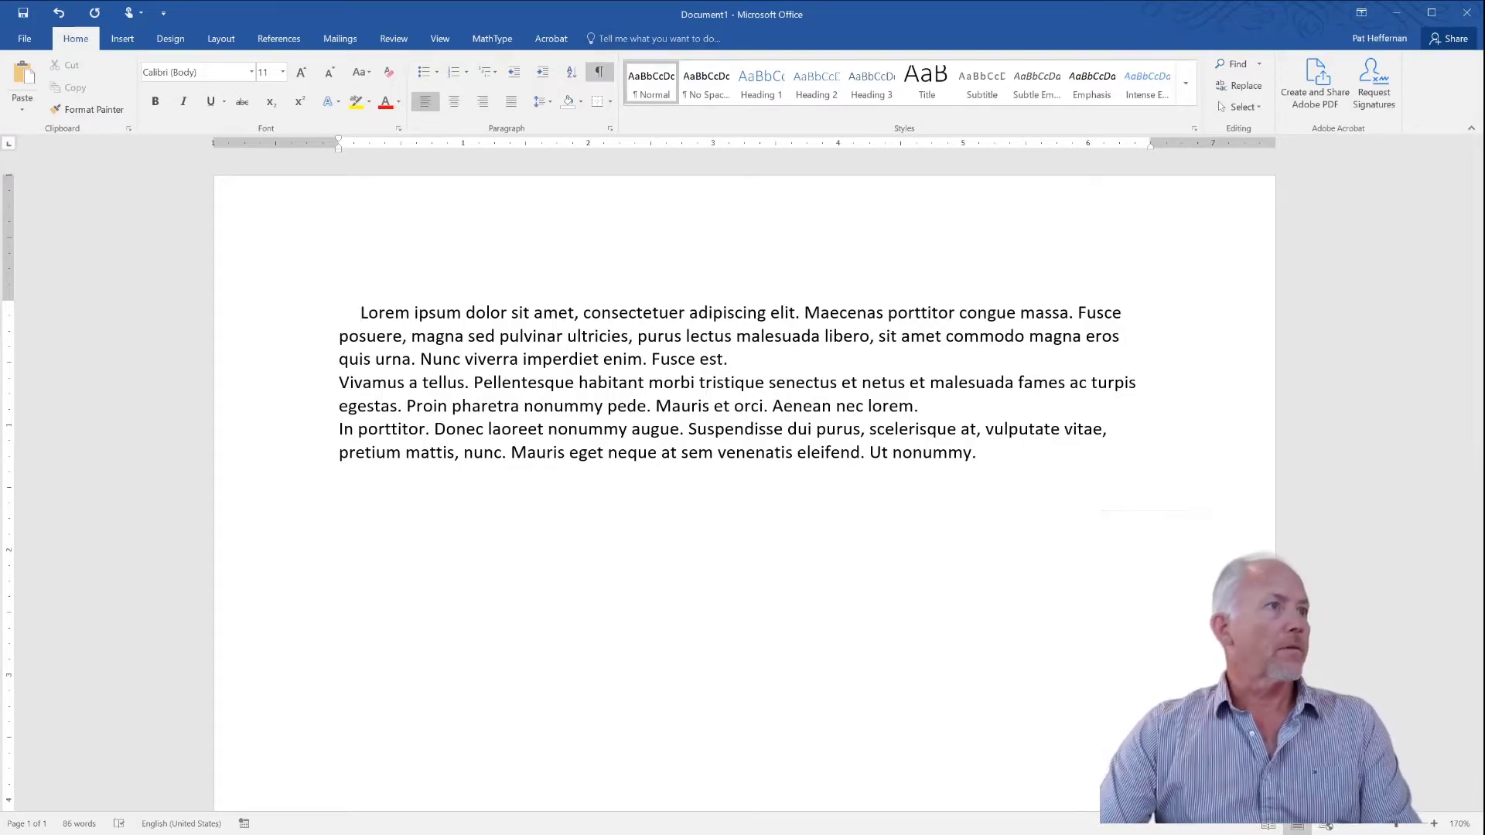
Step: Delete the five leading spaces before "Lorem" in the first paragraph
key(BackSpace)
key(BackSpace)
key(BackSpace)
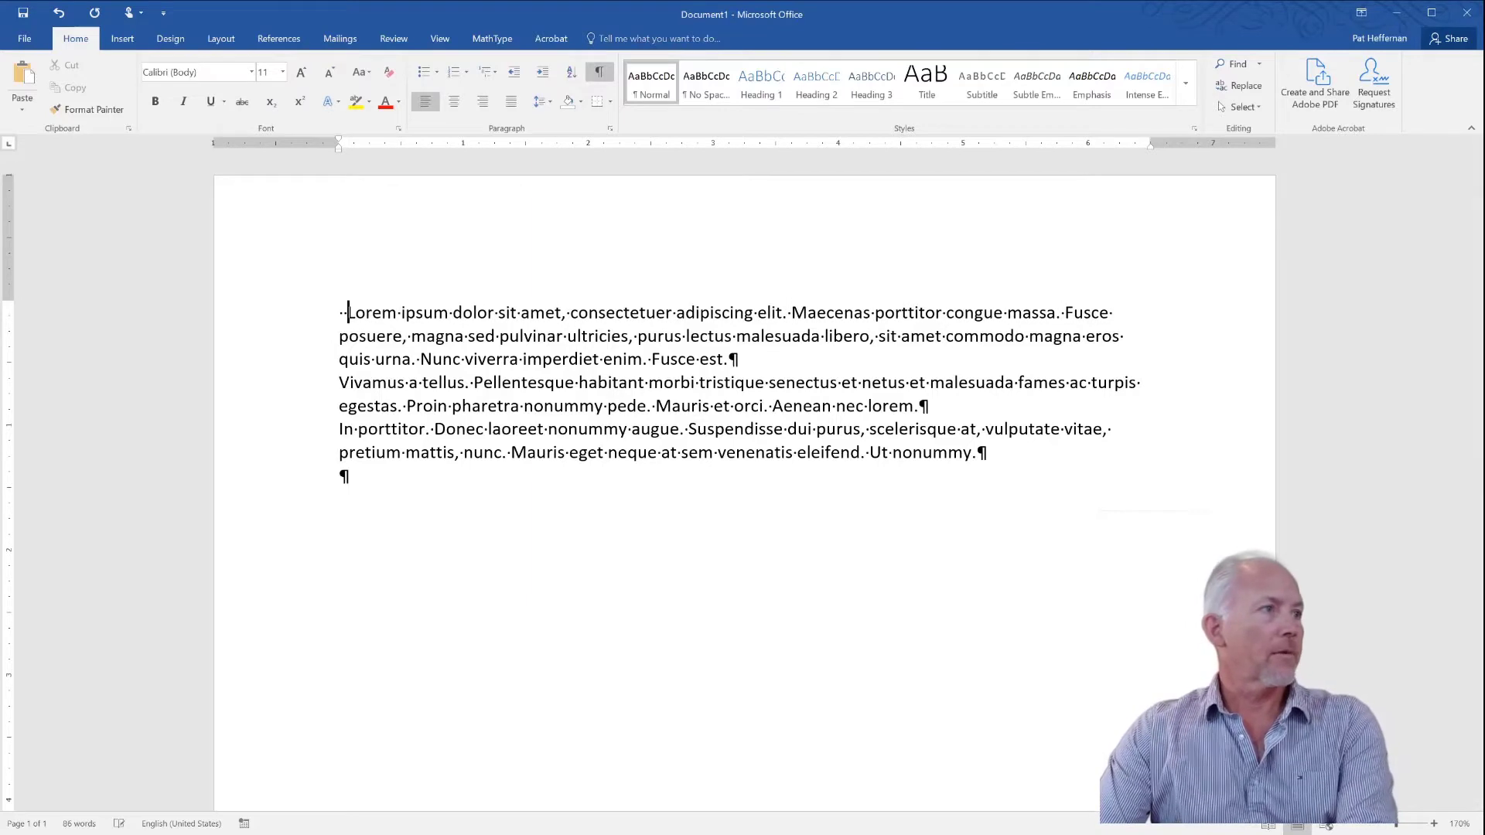
key(BackSpace)
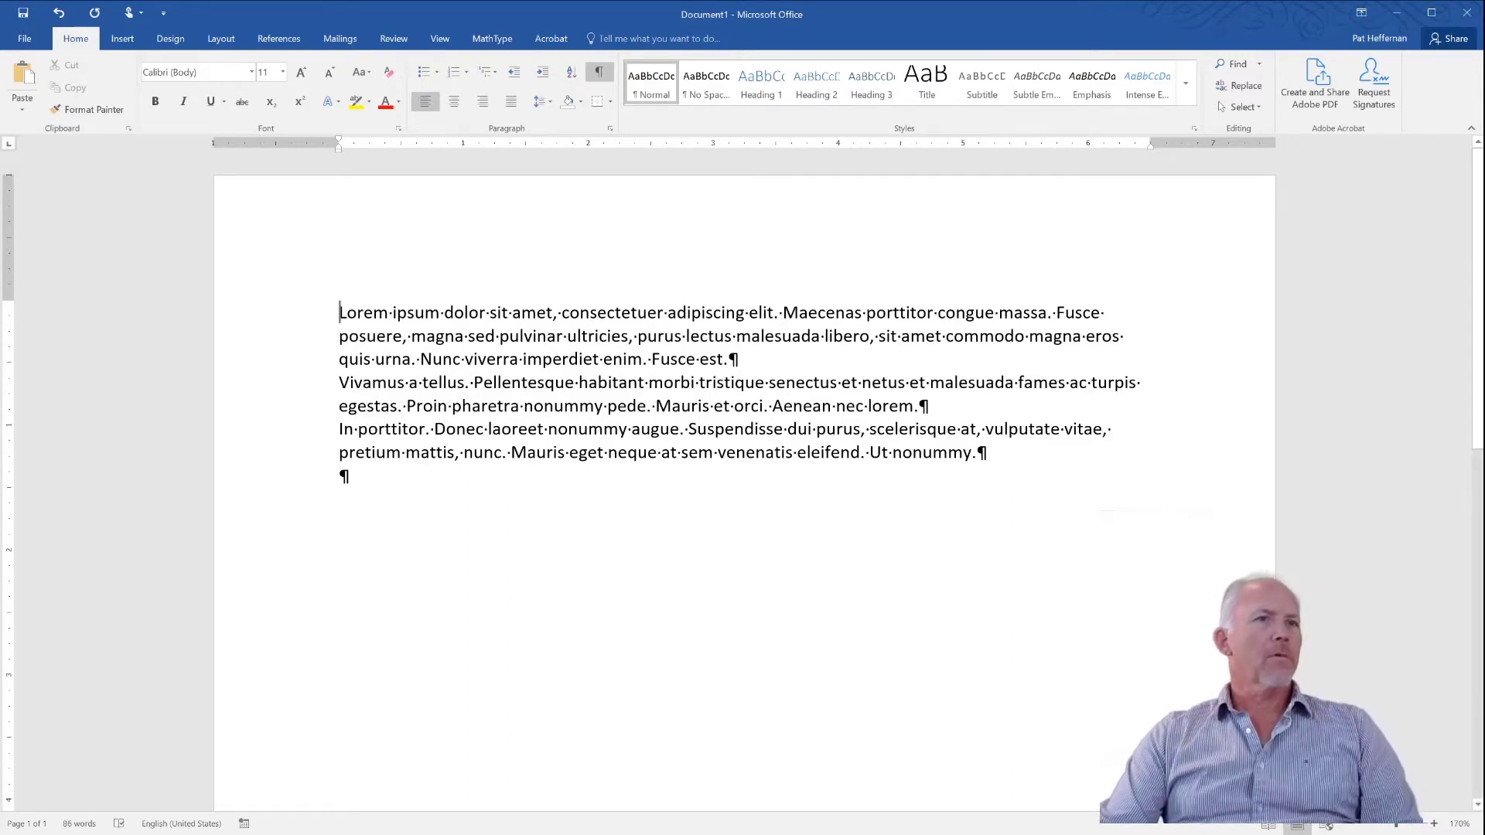
Step: Pad the end of the first line with extra spaces after "Fusce" and delete the word "massa"
key(End)
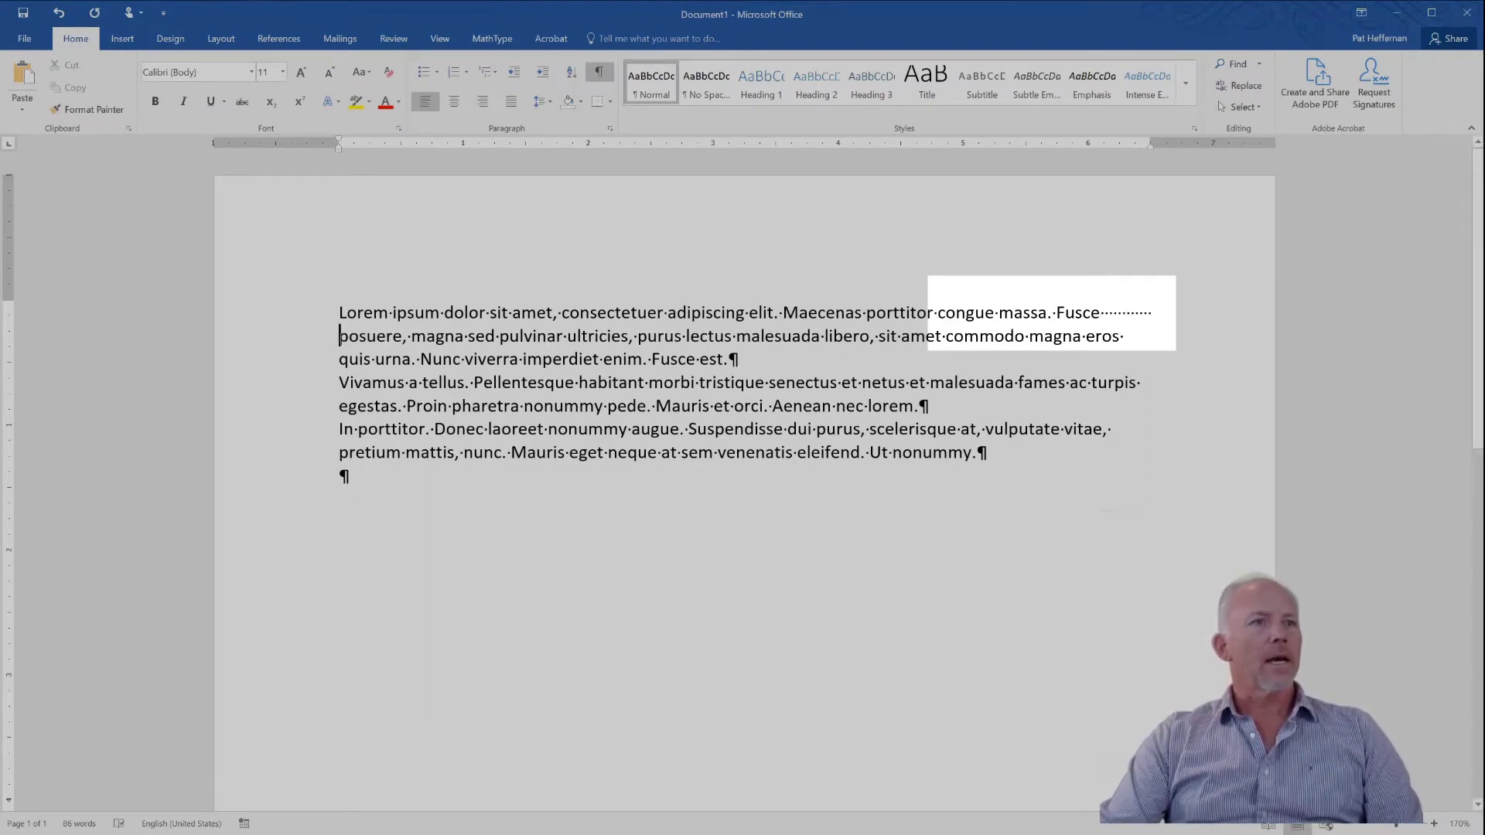
double_click(1022, 312)
key(Delete)
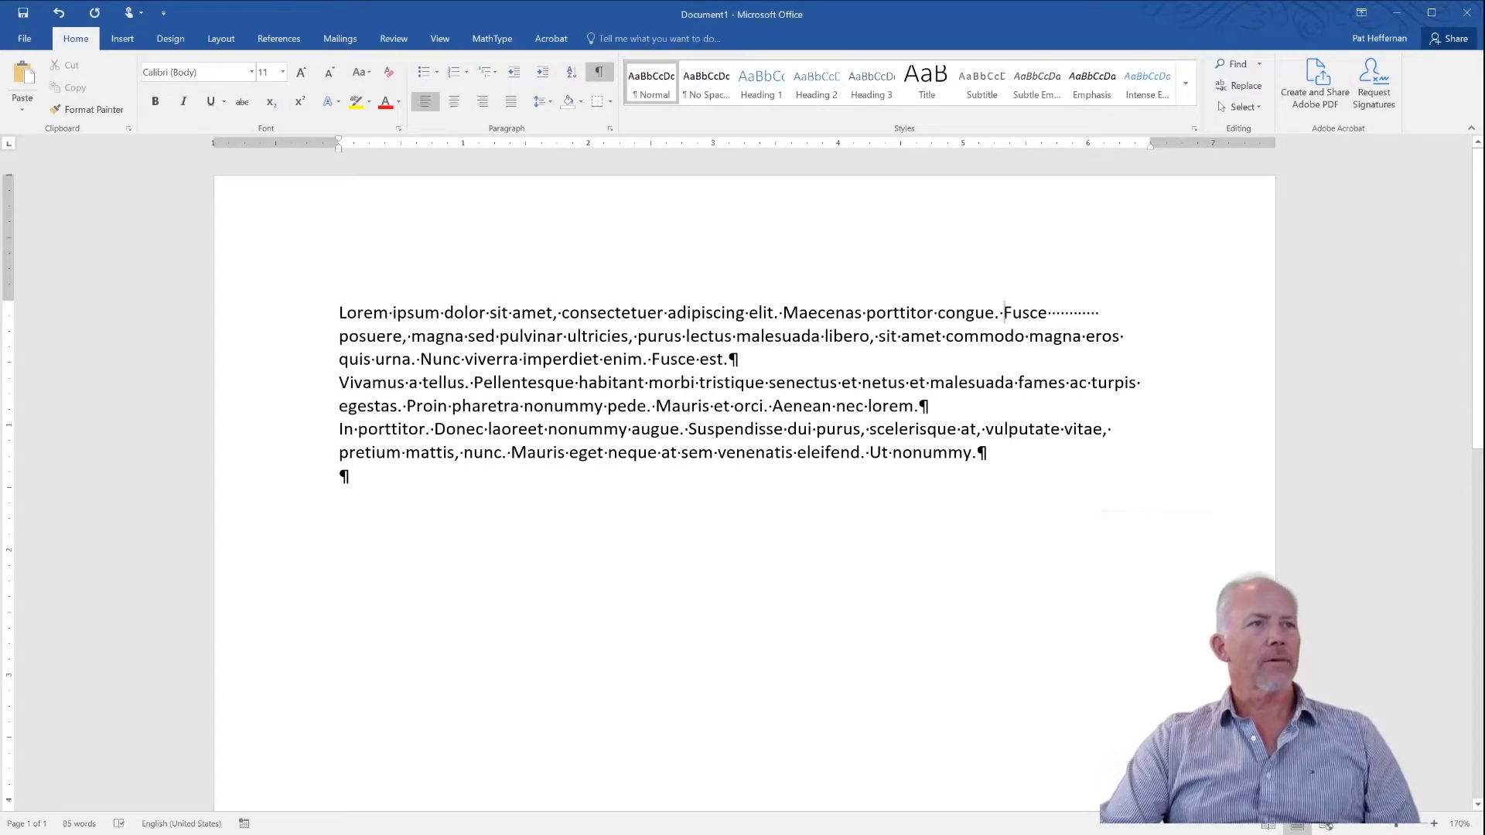
Step: Copy "Maecenas porttitor" in the first paragraph and paste the copy directly before "congue"
drag(784, 313, 937, 312)
key(ctrl+c)
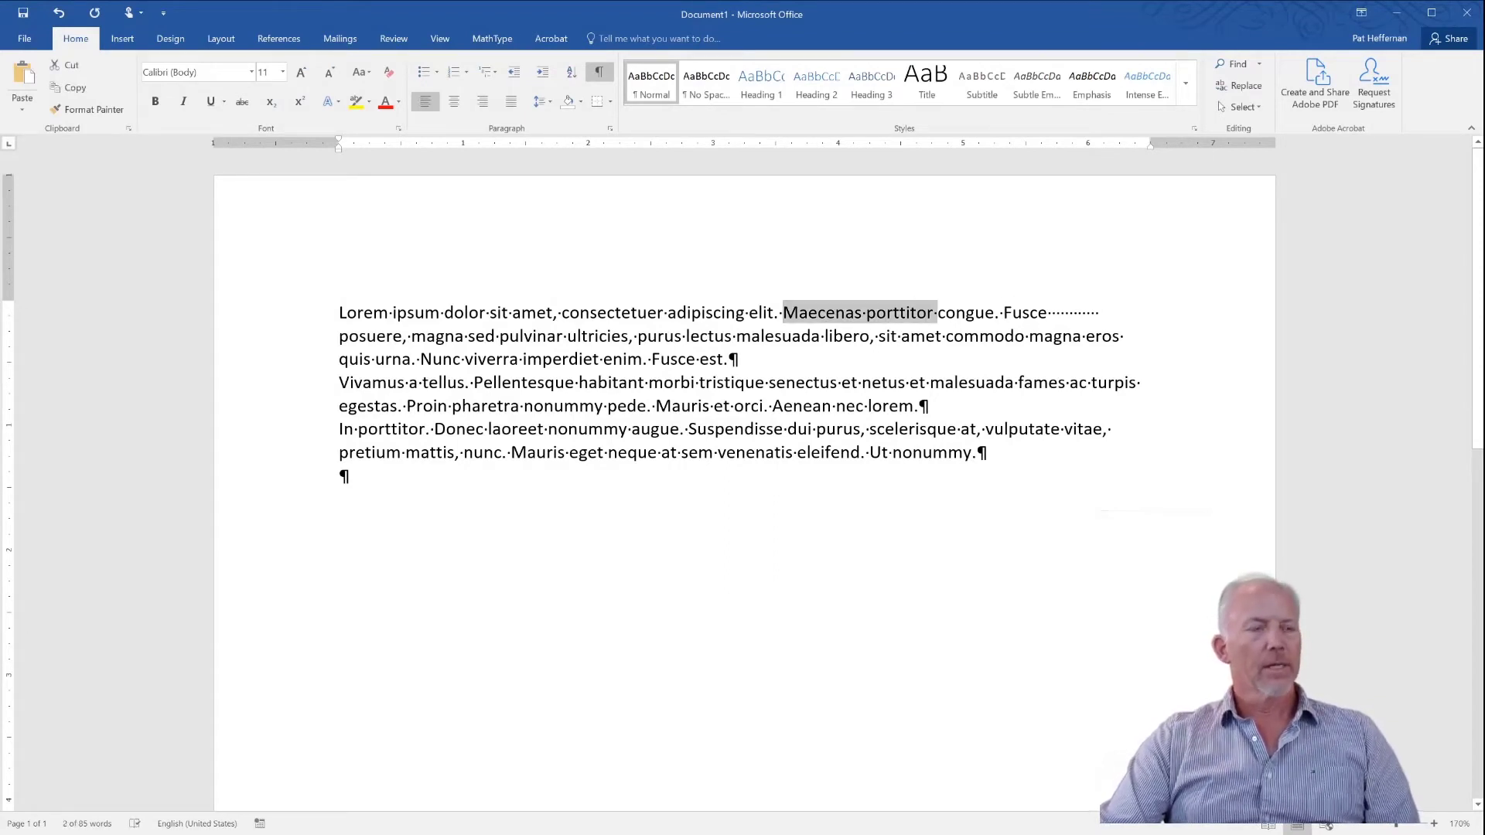
click(945, 313)
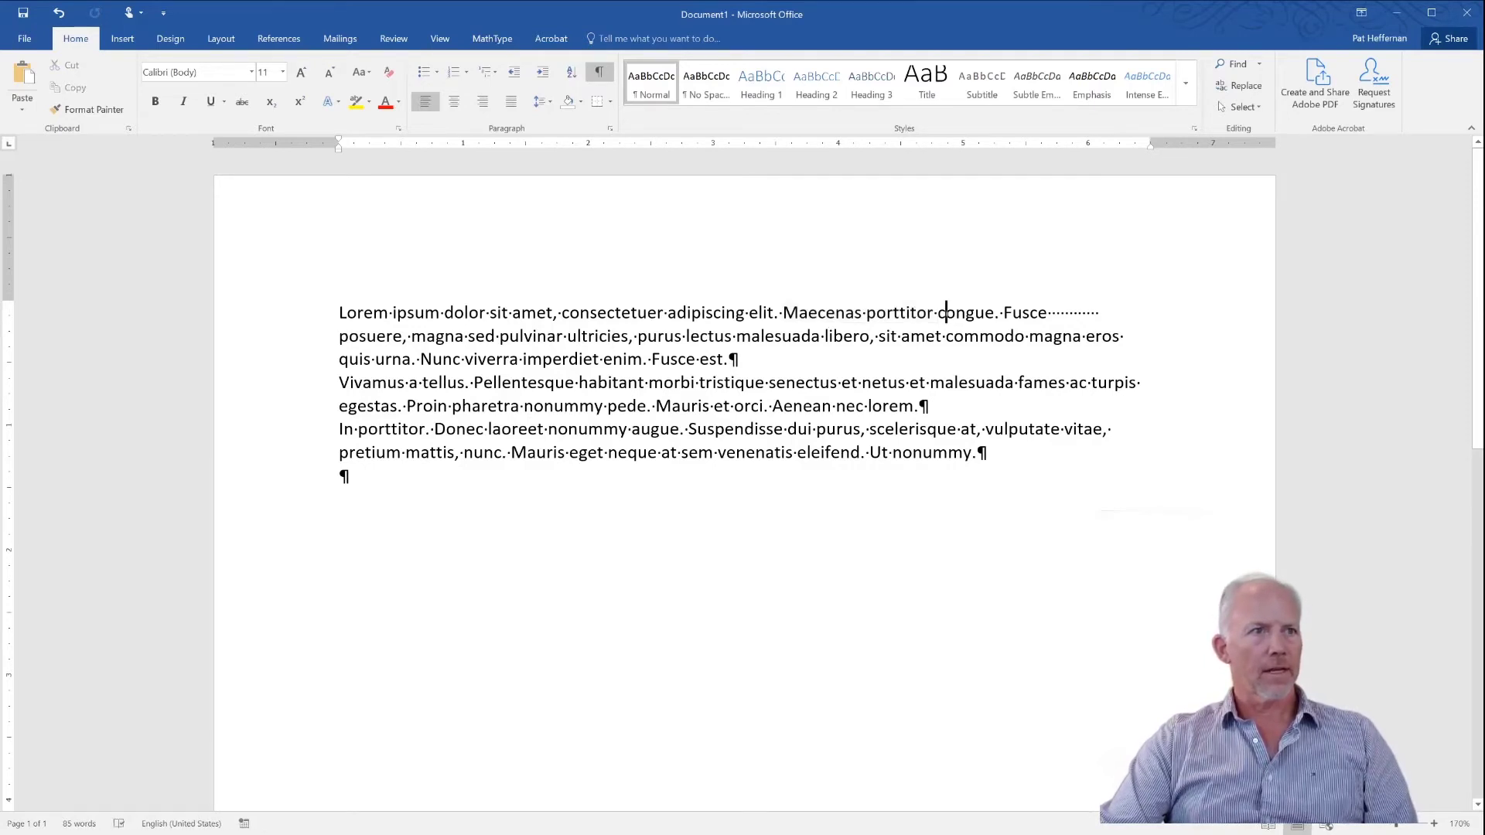
key(Left)
key(ctrl+v)
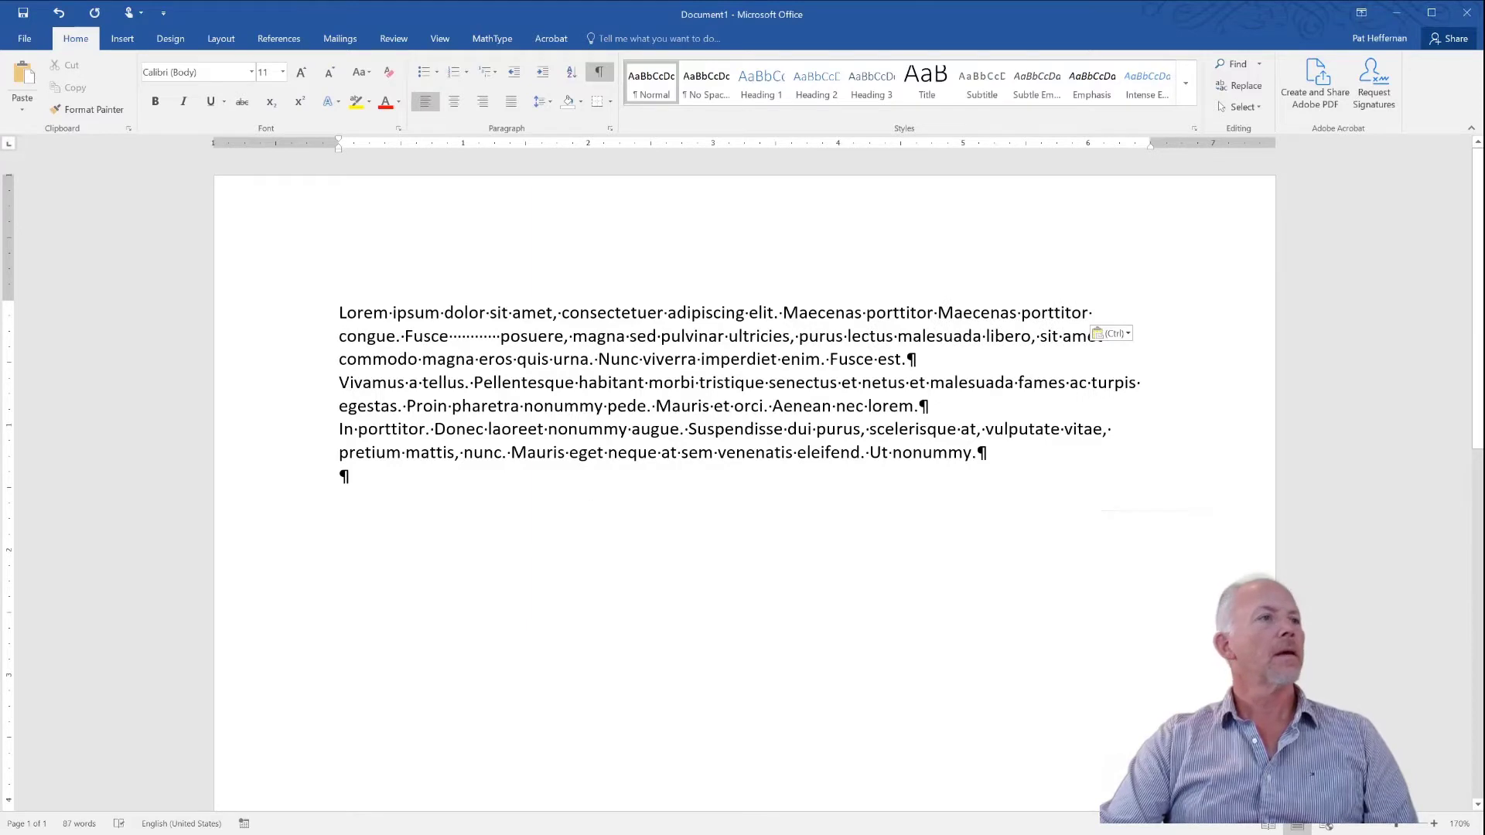
Step: Undo the pasted text and the deletion of "massa", switching the formatting marks off and back on
key(ctrl+shift+8)
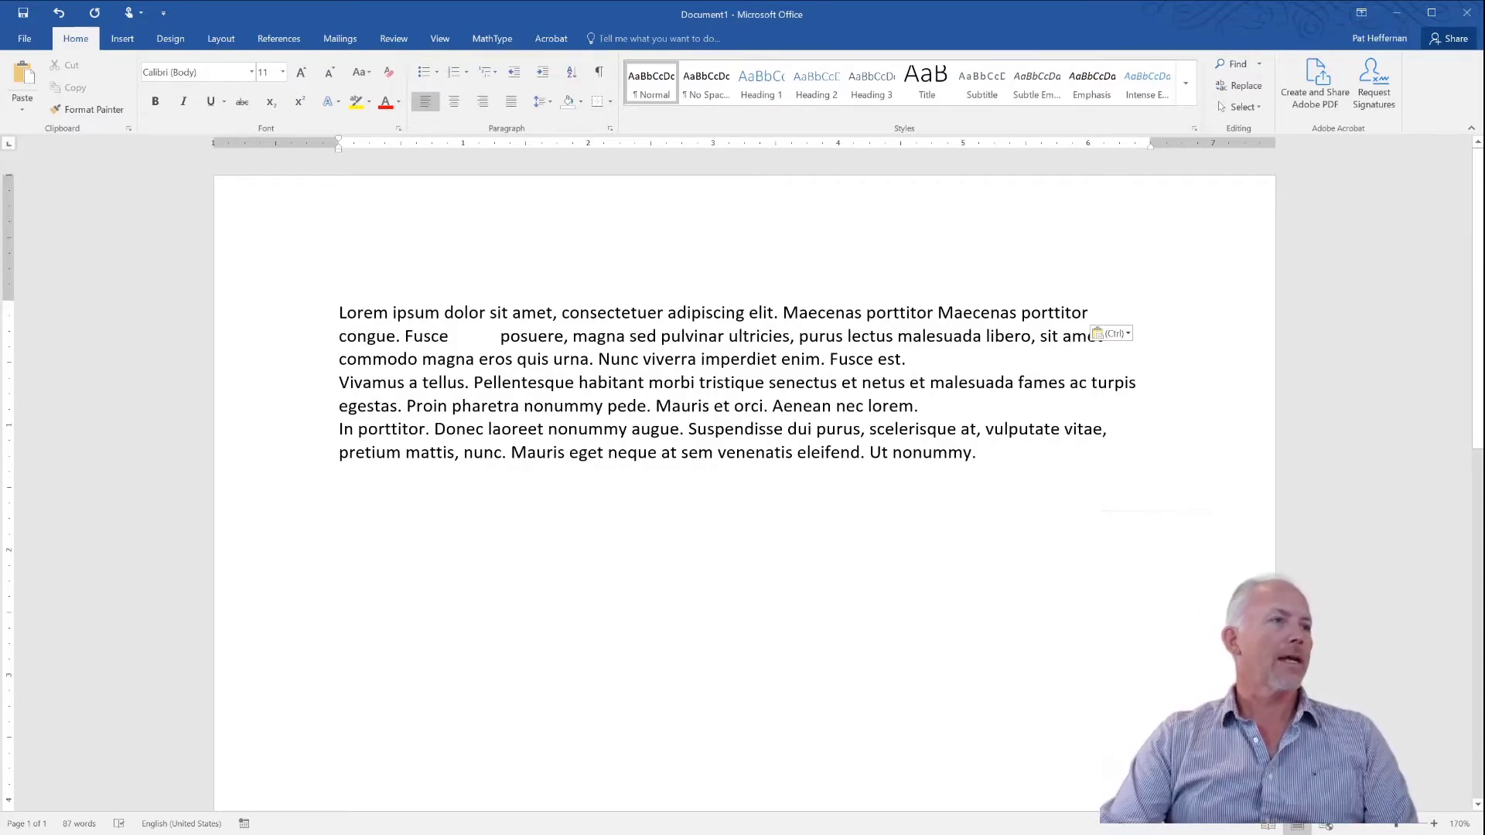
drag(450, 336, 501, 336)
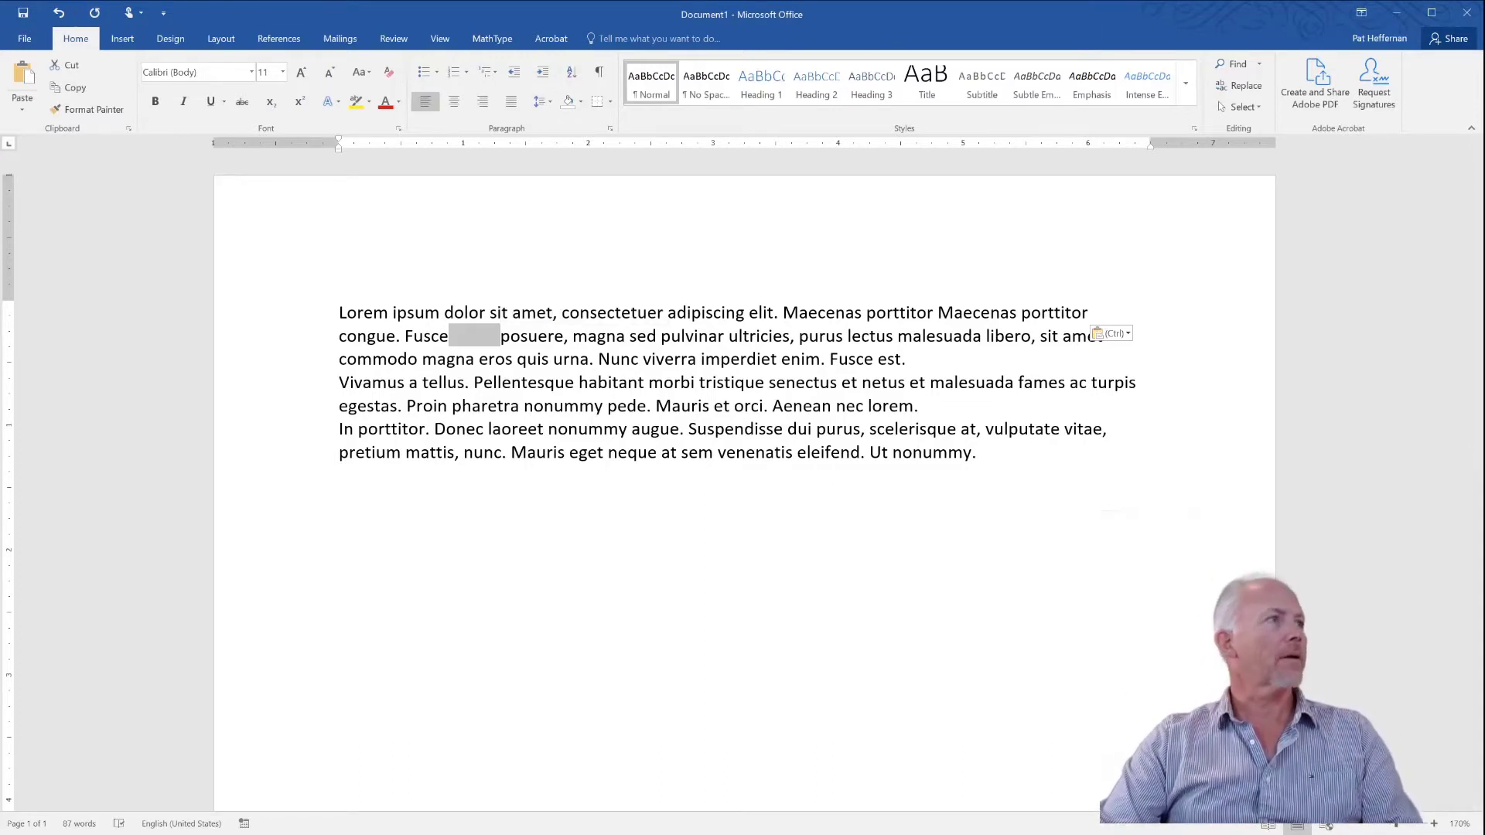
click(59, 12)
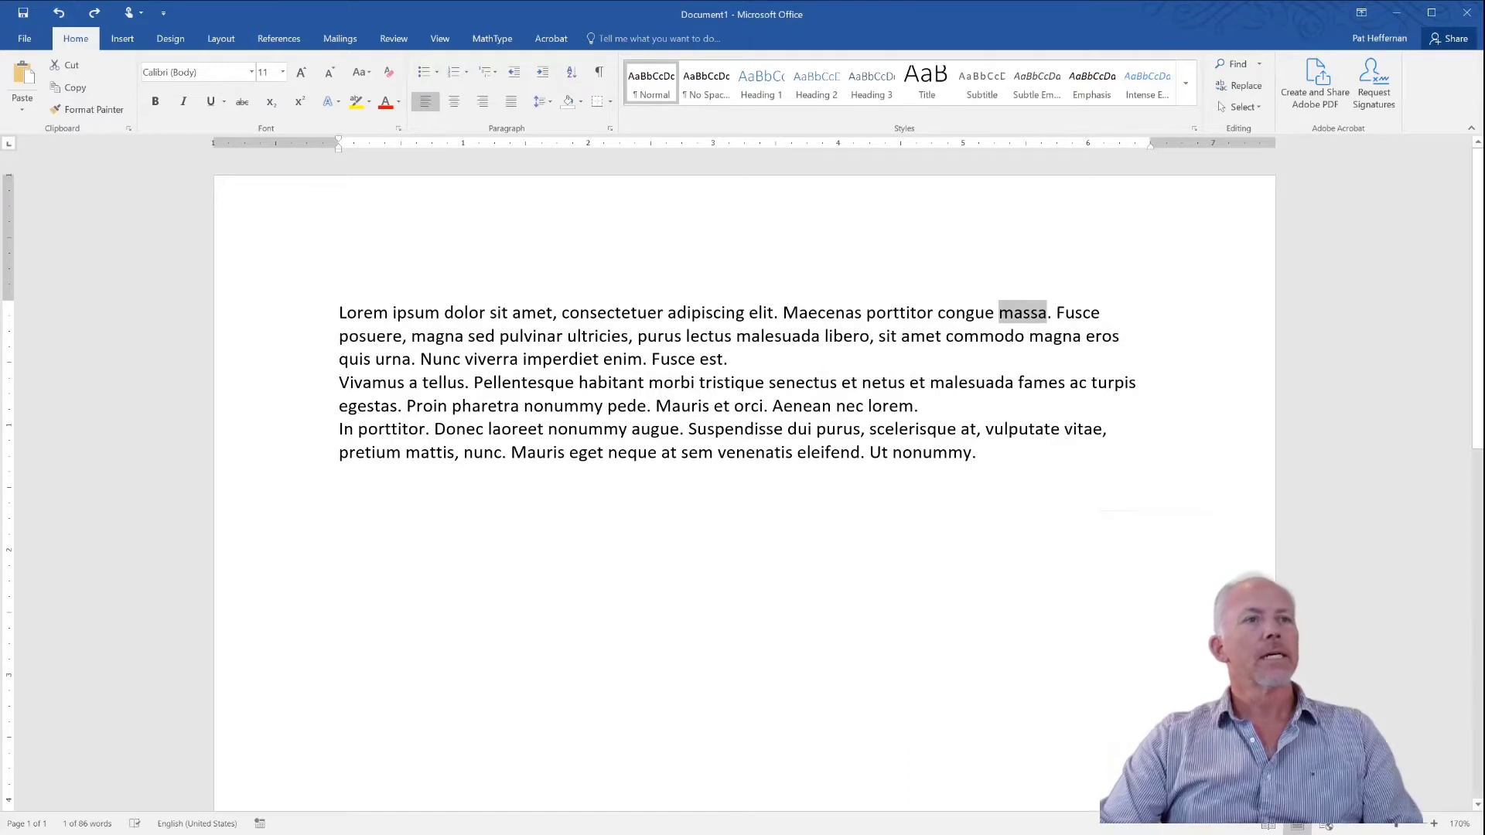
key(ctrl+shift+8)
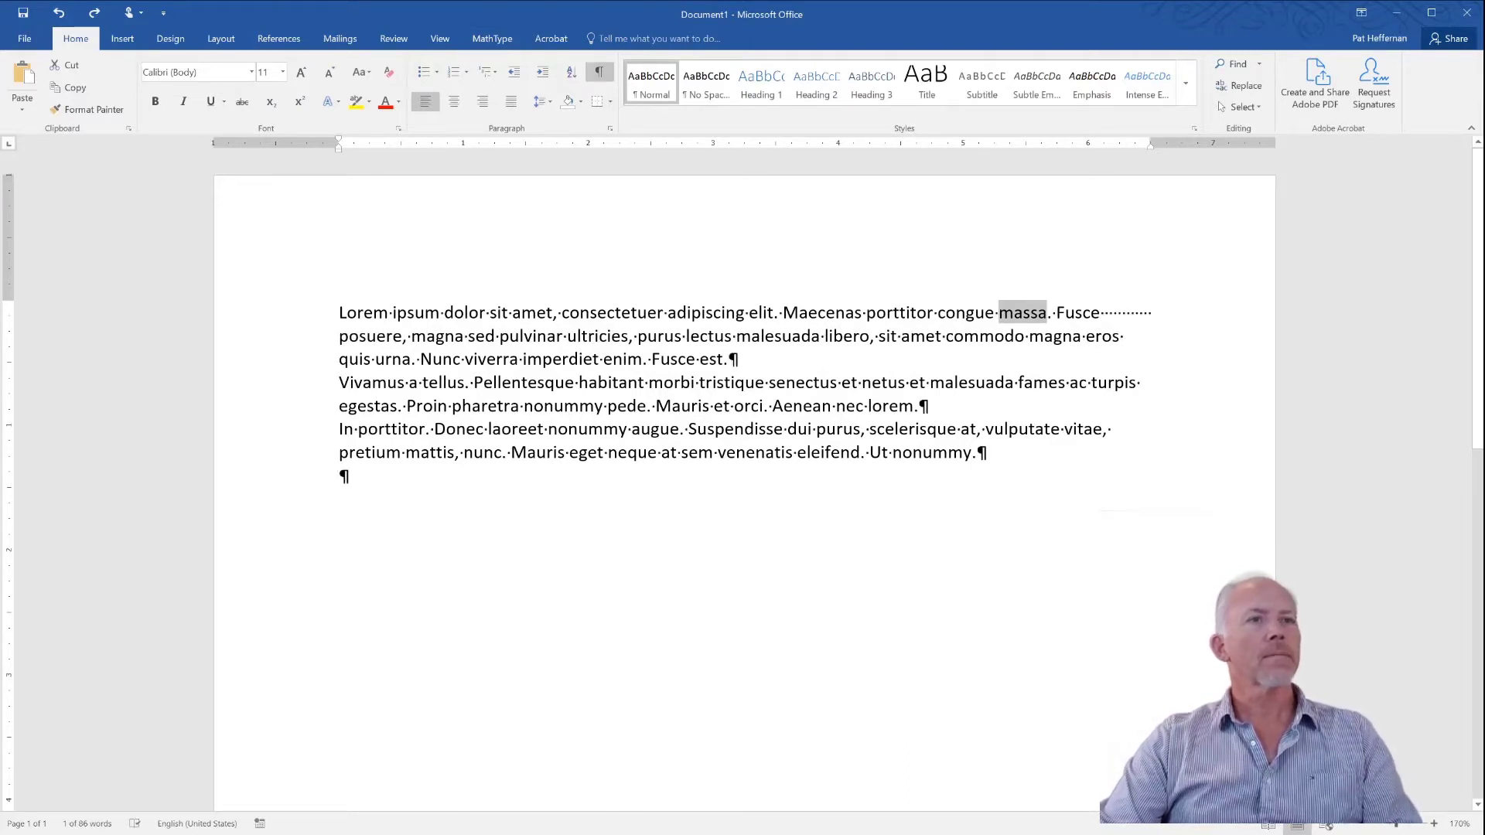
Step: Delete the run of extra spaces after "Fusce" in the first paragraph
drag(1156, 313, 1107, 312)
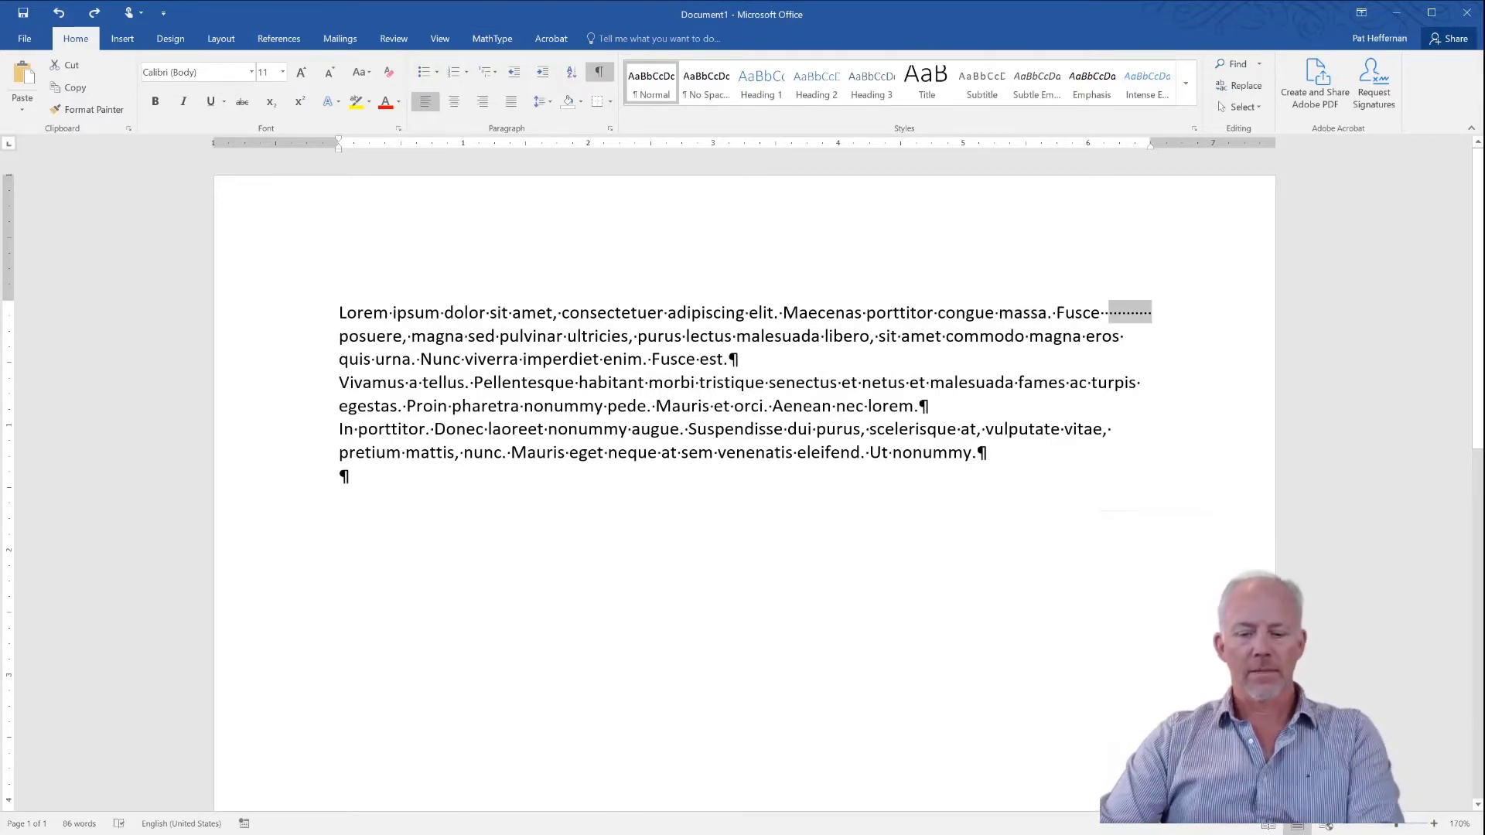
key(Delete)
key(Delete)
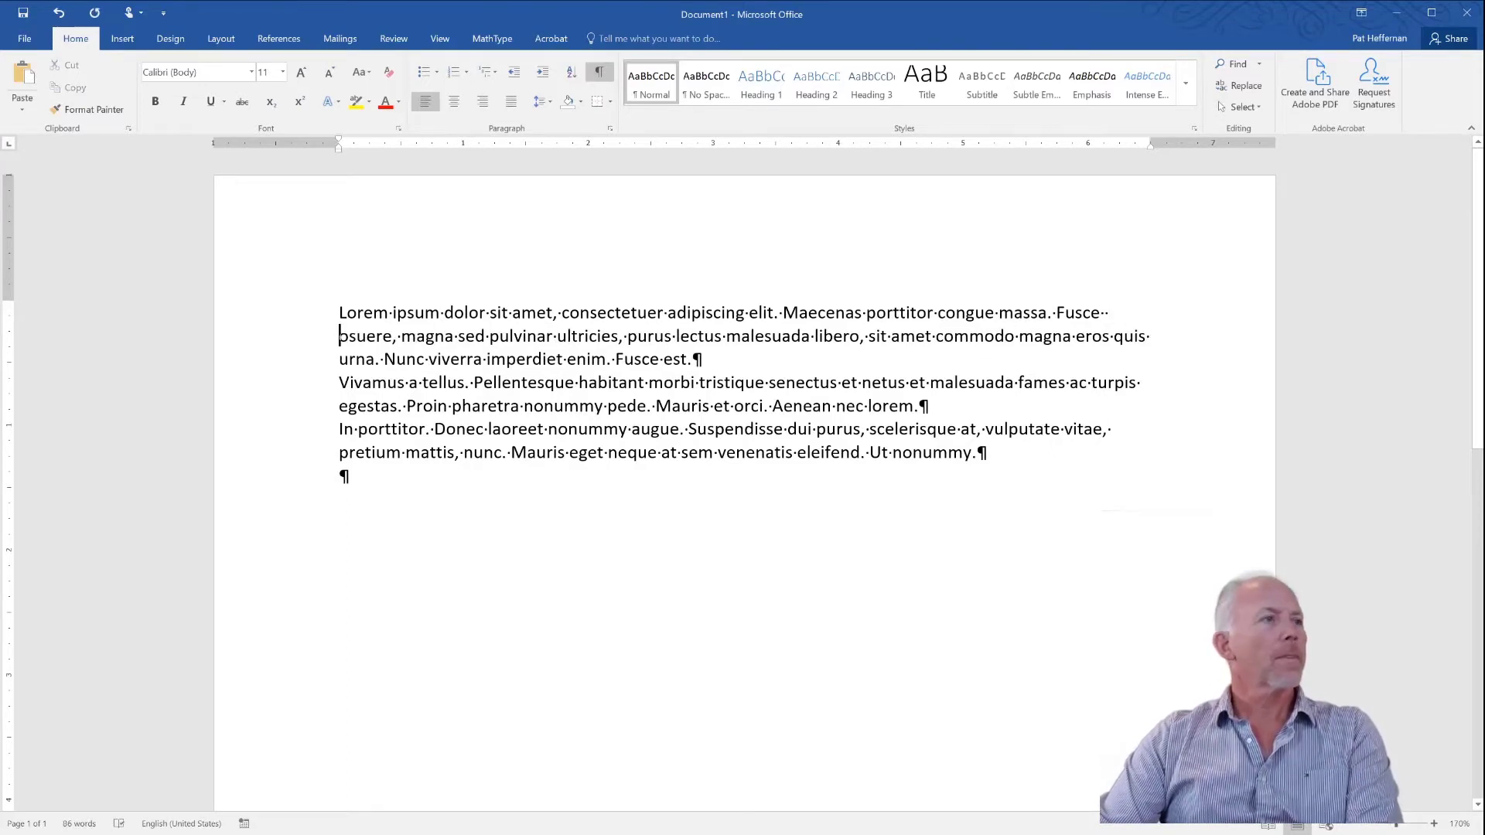
key(BackSpace)
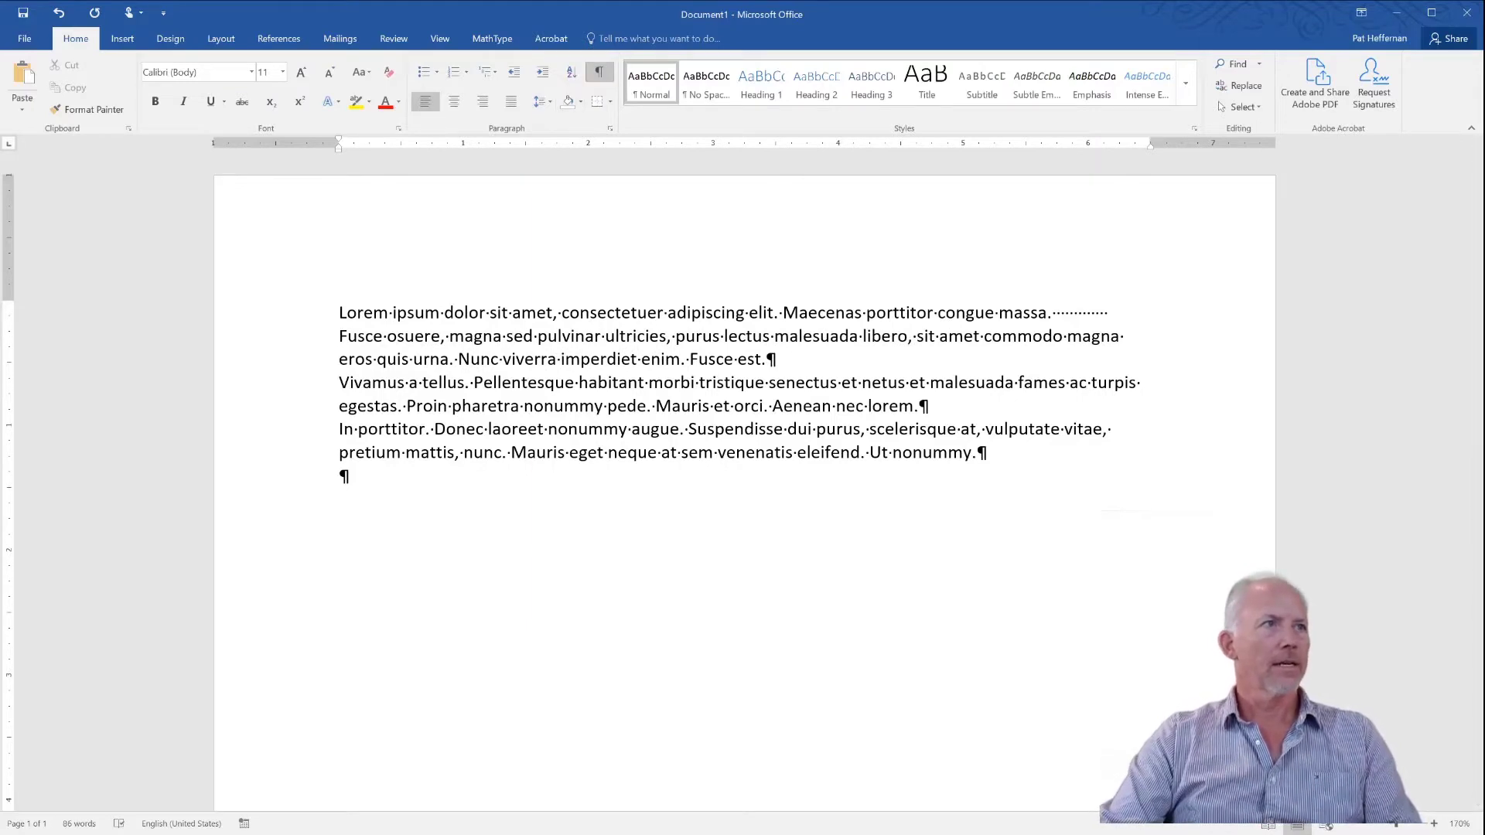
Step: Hide the formatting marks and paste a copy of "consectetuer" right after the original word in the first sentence
key(ctrl+shift+8)
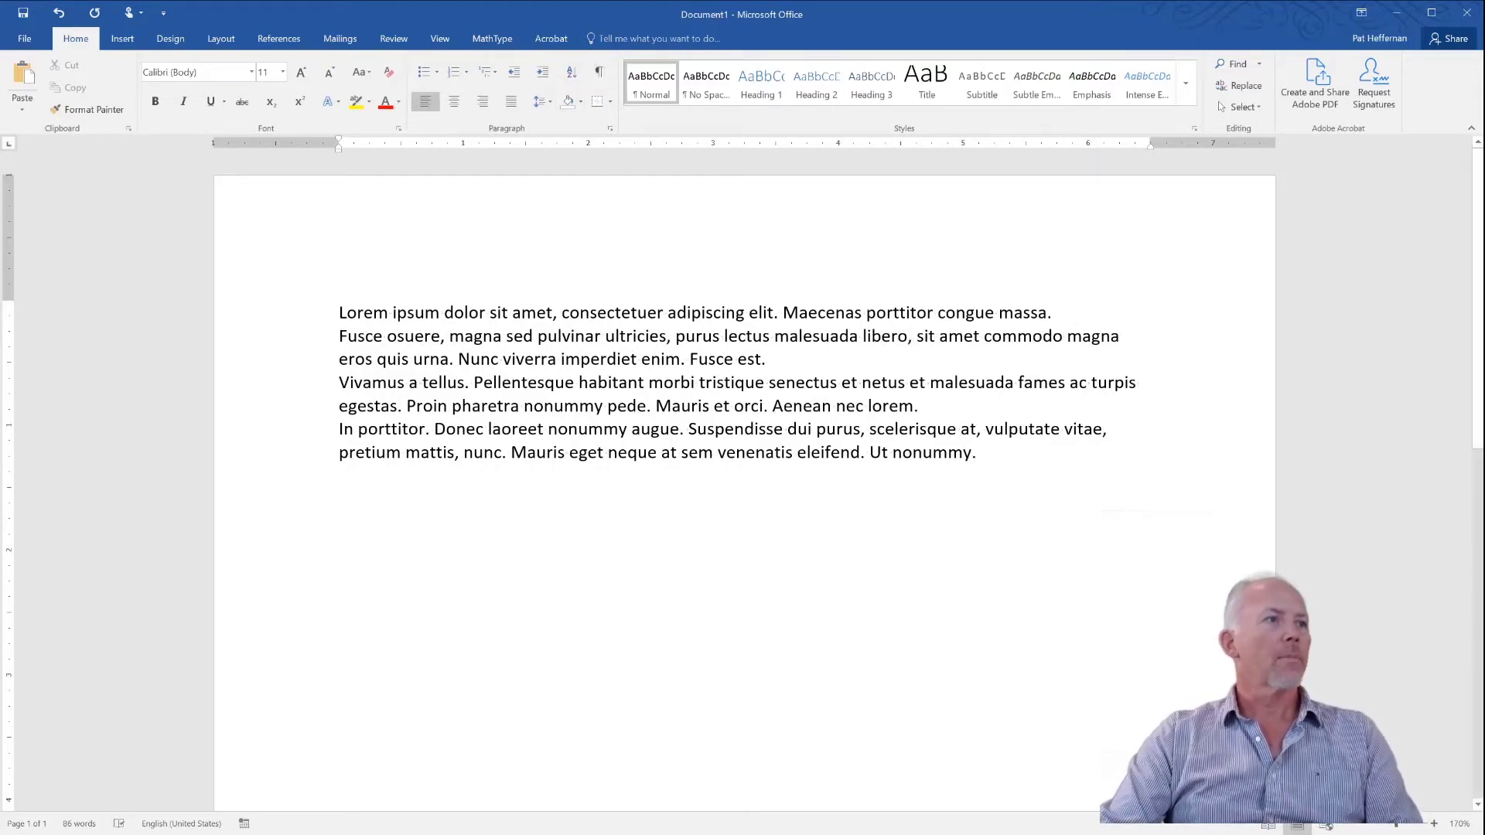
drag(562, 313, 663, 312)
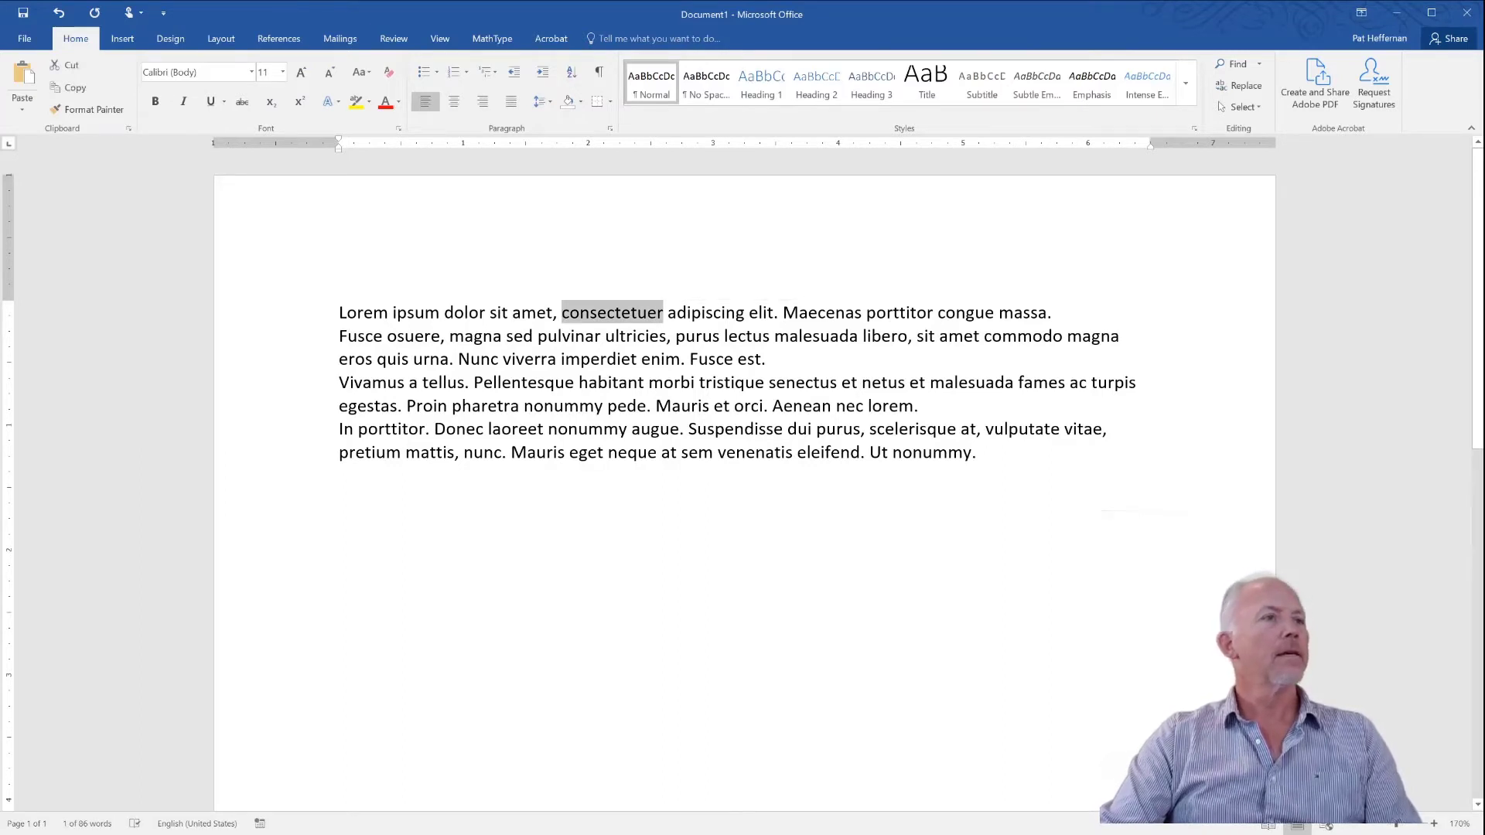
key(ctrl+c)
click(666, 313)
key(ctrl+v)
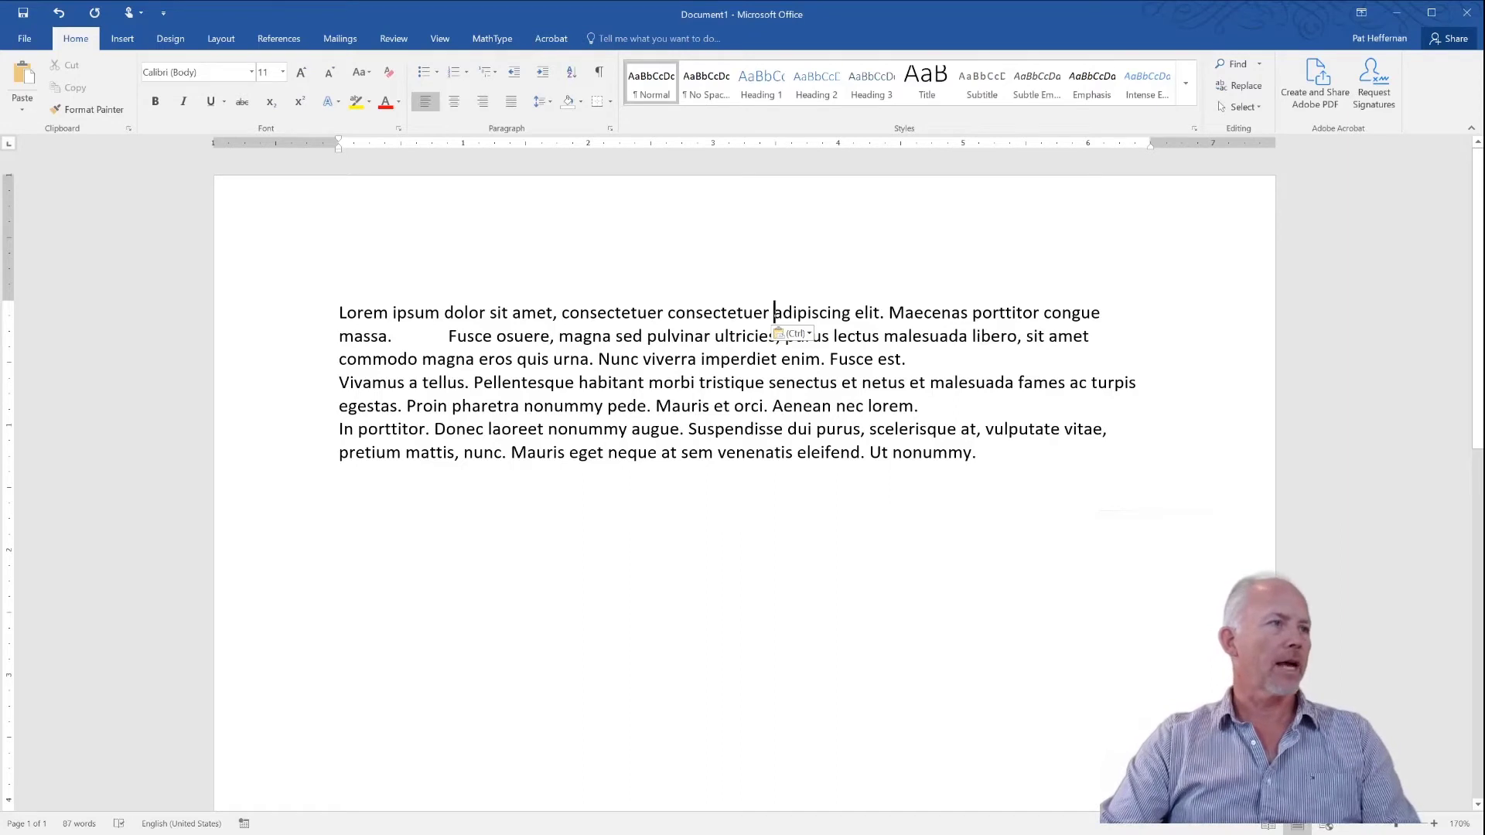
Step: Show the formatting marks and undo the pasted "consectetuer" and the padding spaces after "massa."
key(ctrl+shift+8)
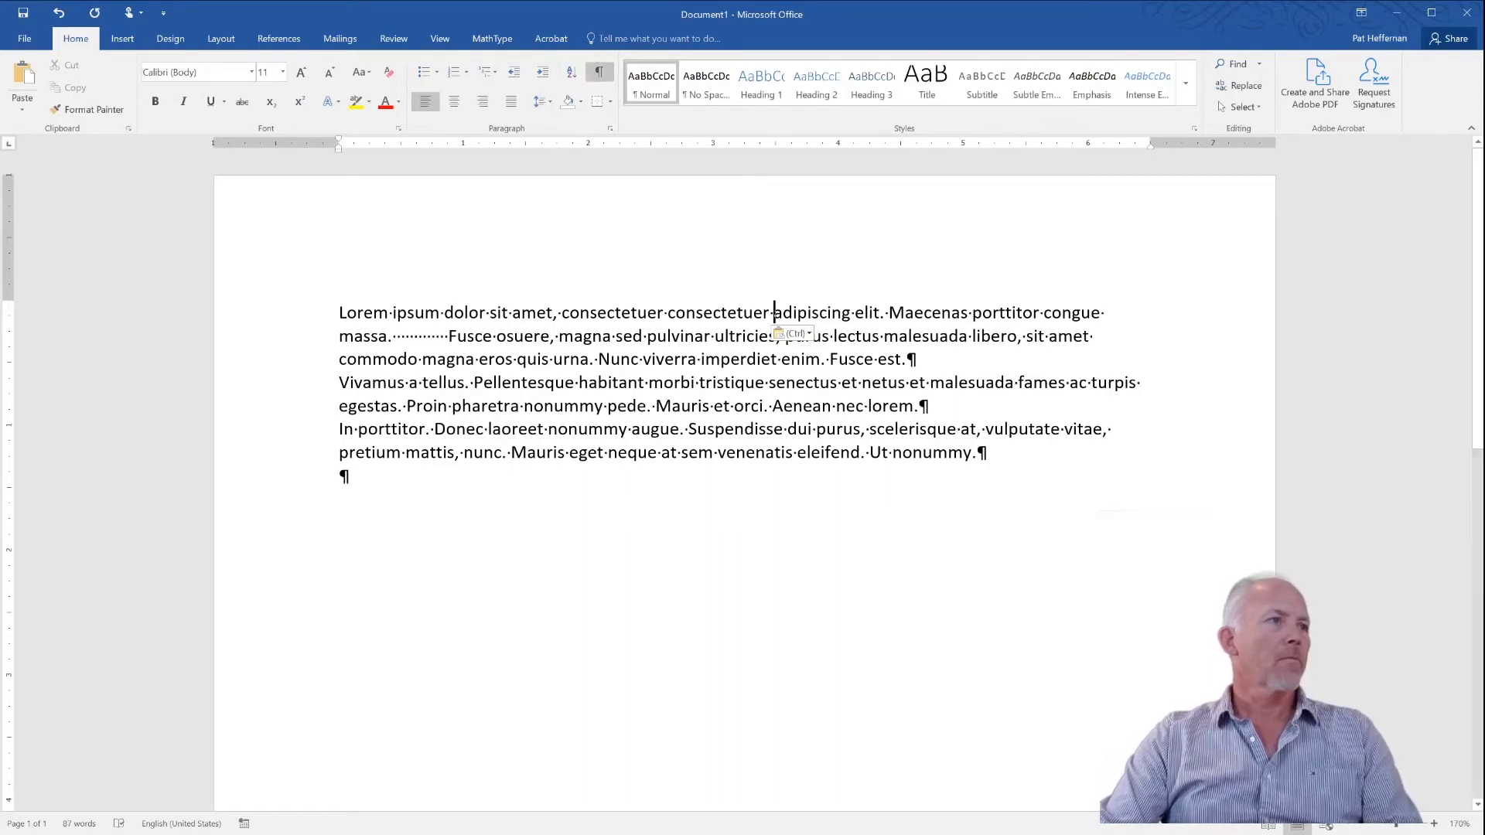
key(ctrl+z)
key(ctrl+z)
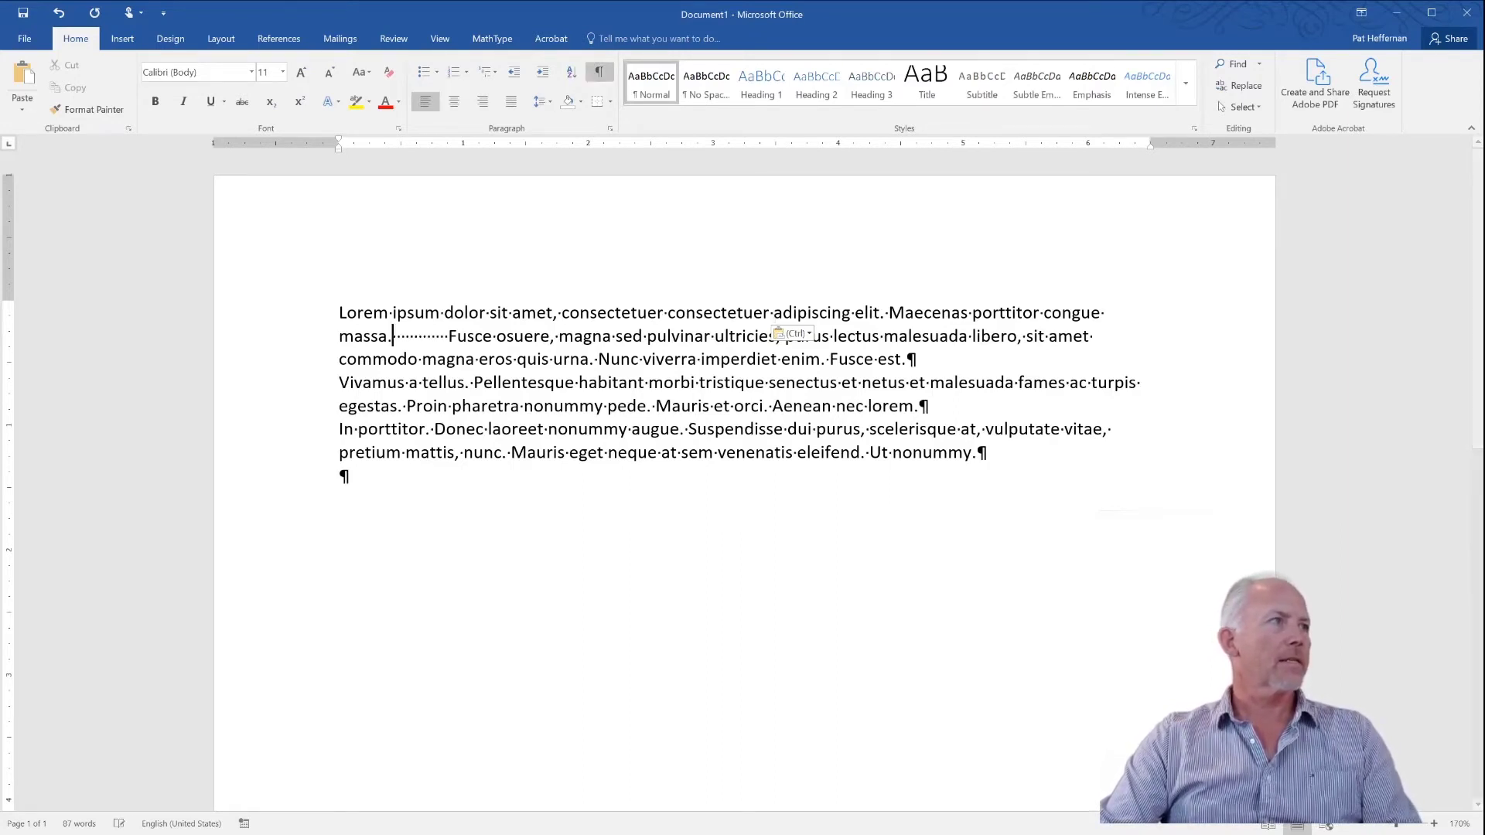
key(ctrl+z)
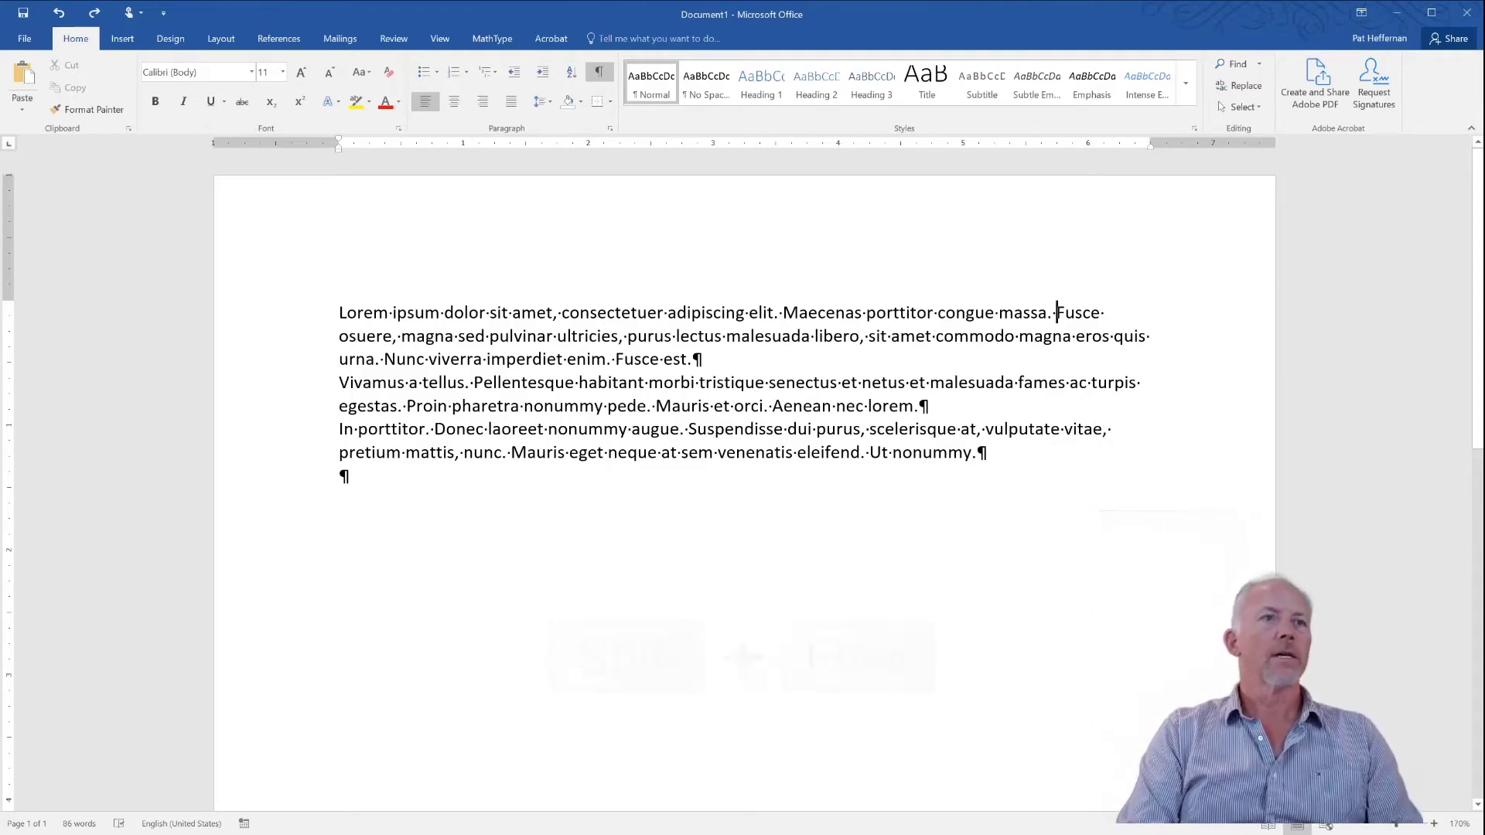
Step: Insert a manual line break before "Fusce" in the first paragraph and select its mark to inspect it
key(shift+Return)
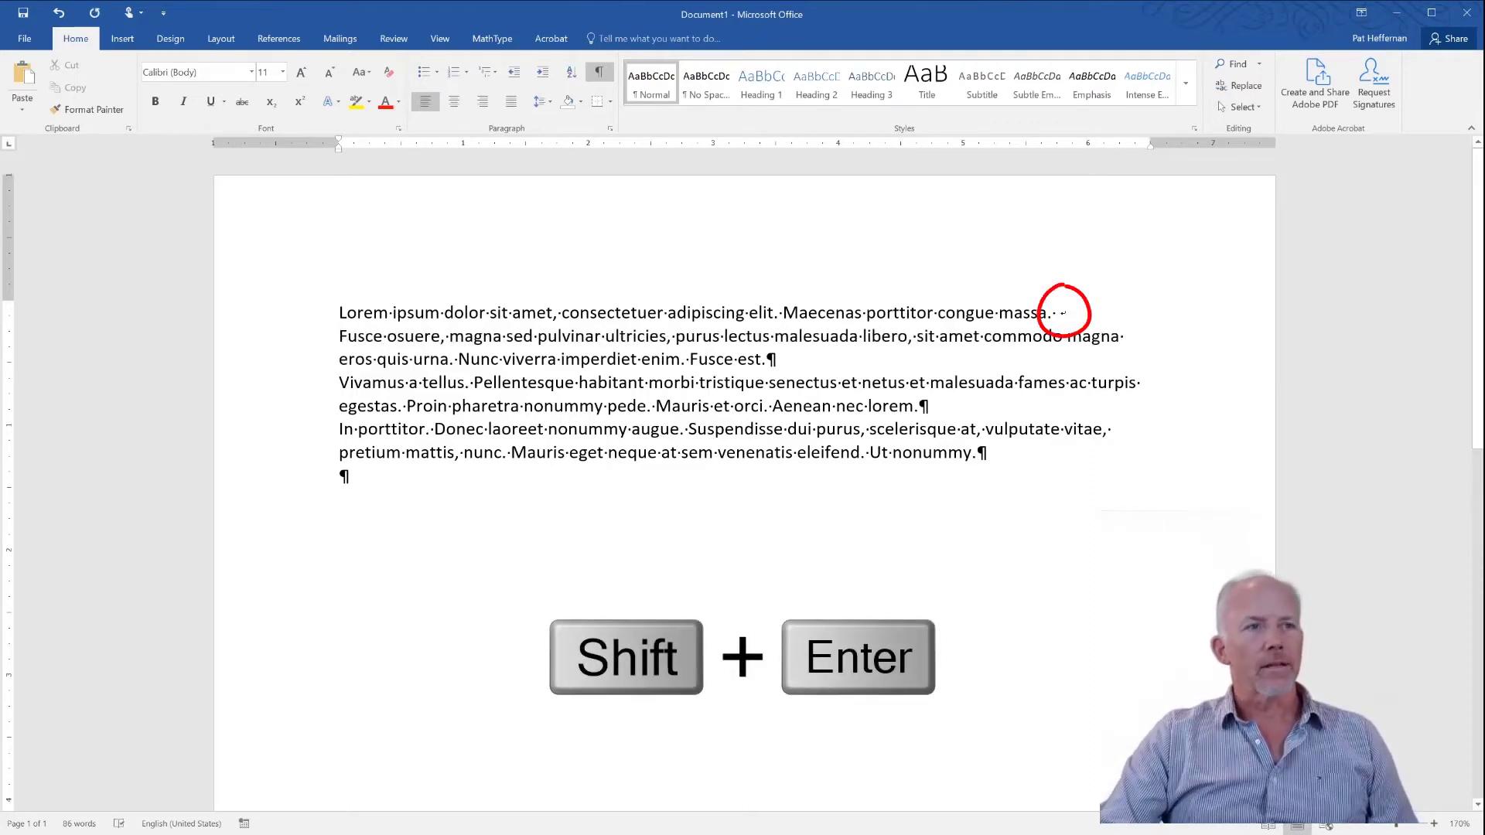
double_click(1064, 313)
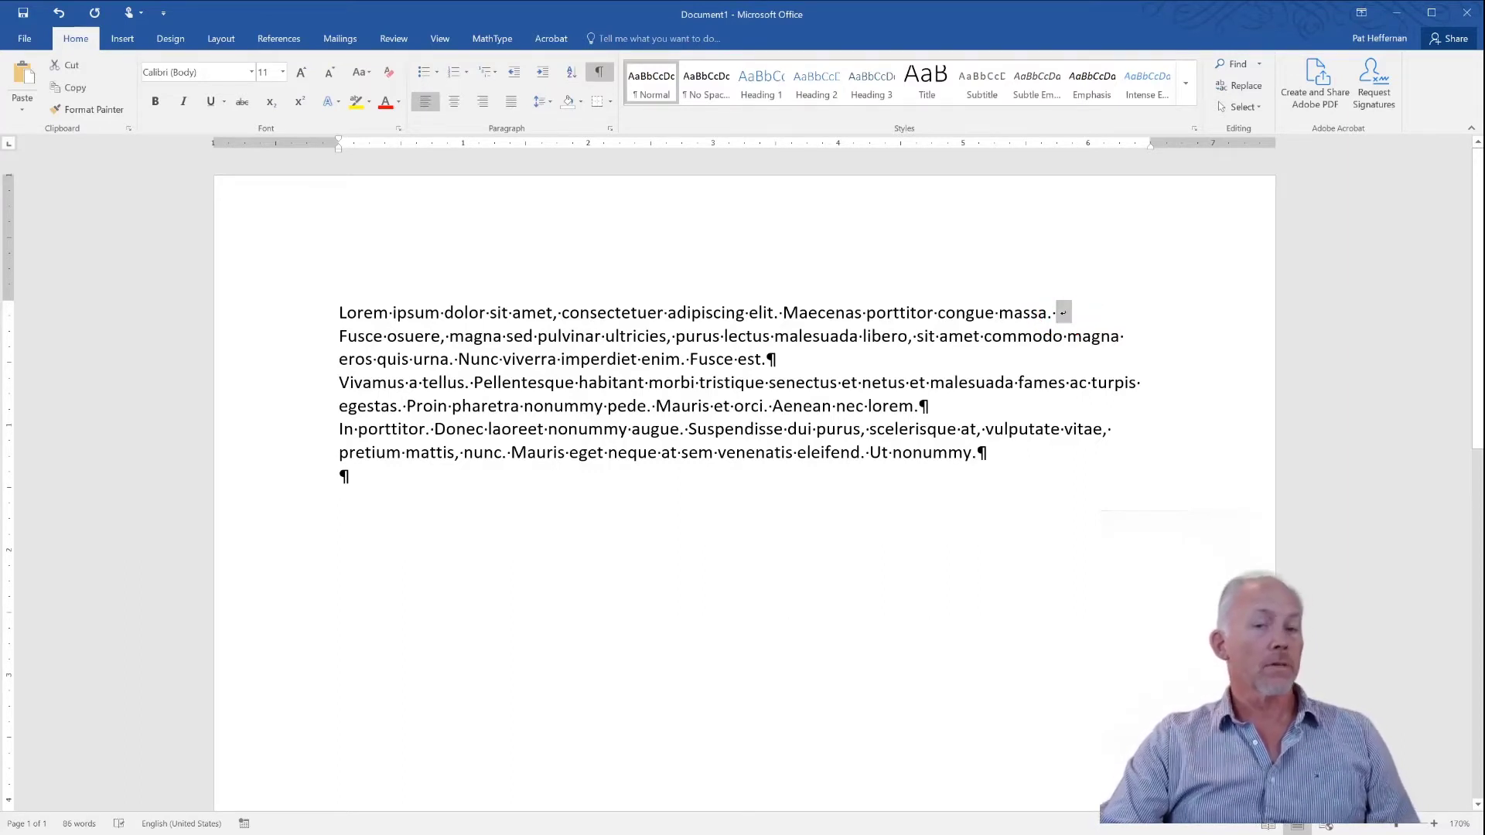
click(340, 335)
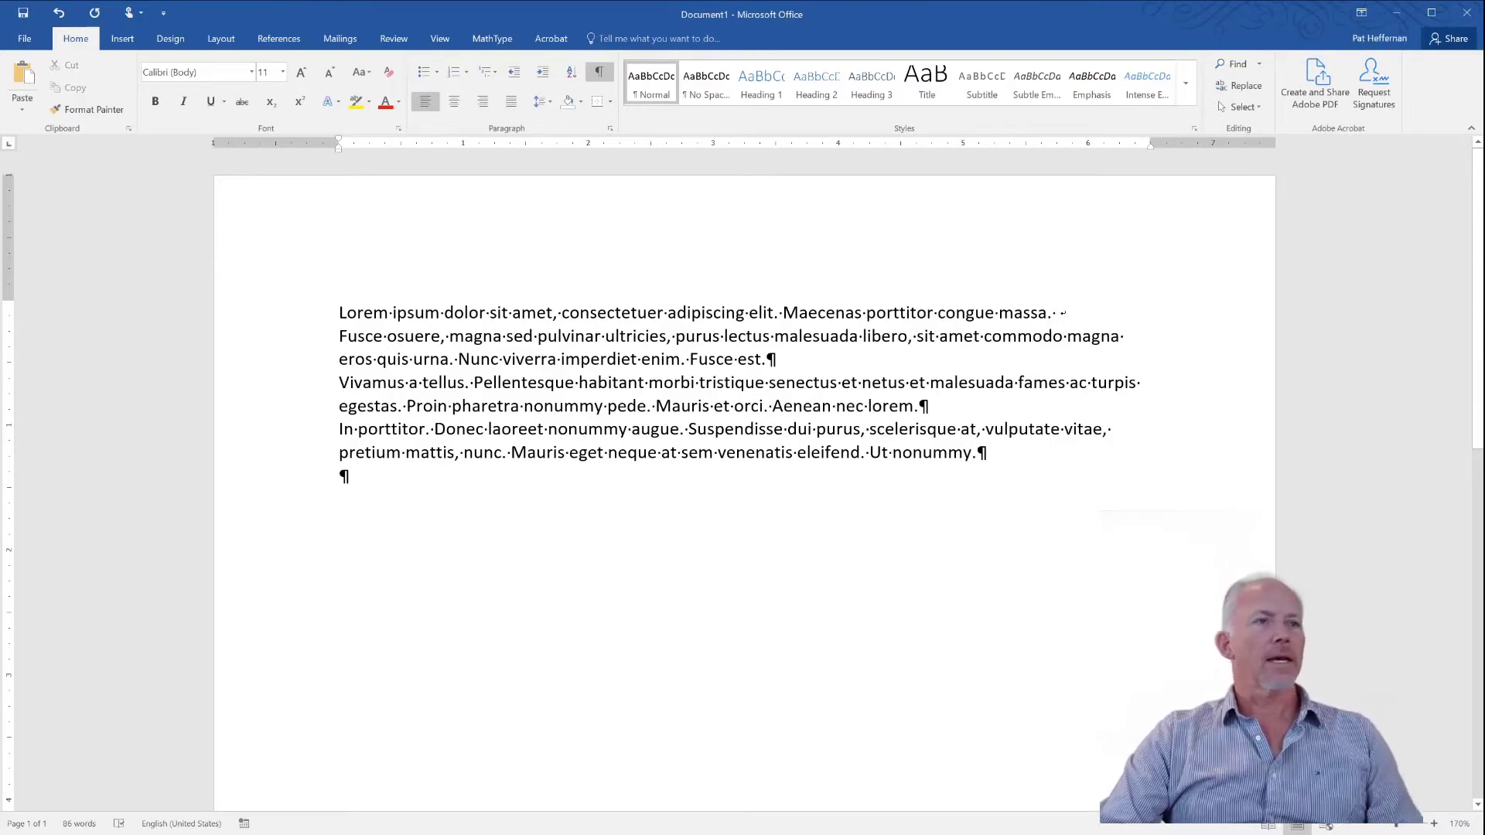
Step: Duplicate "consectetuer adipiscing" in the first sentence and delete the manual line break after "massa."
drag(562, 312, 748, 312)
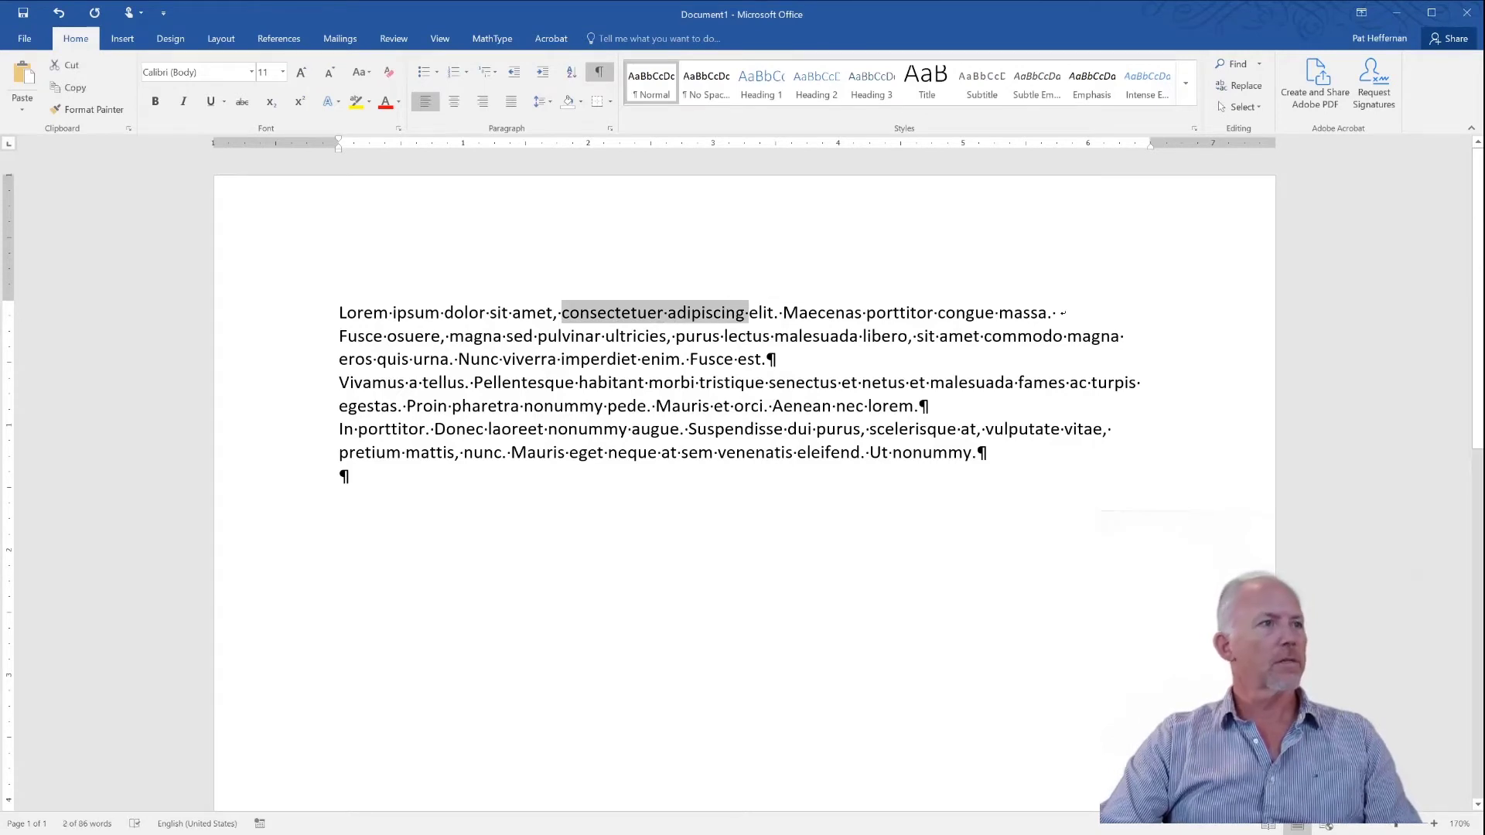
click(563, 312)
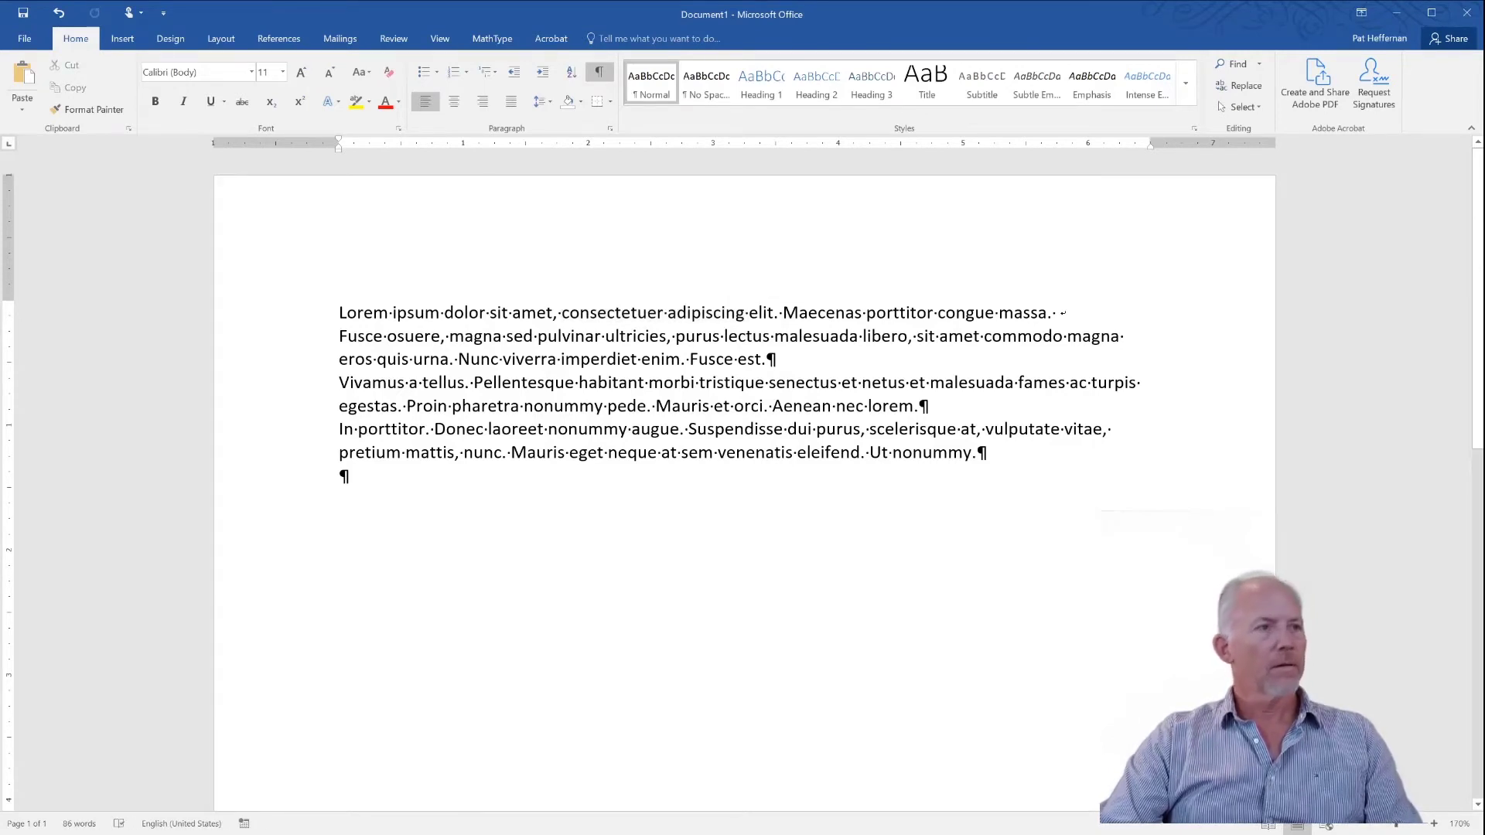
key(ctrl+v)
click(459, 336)
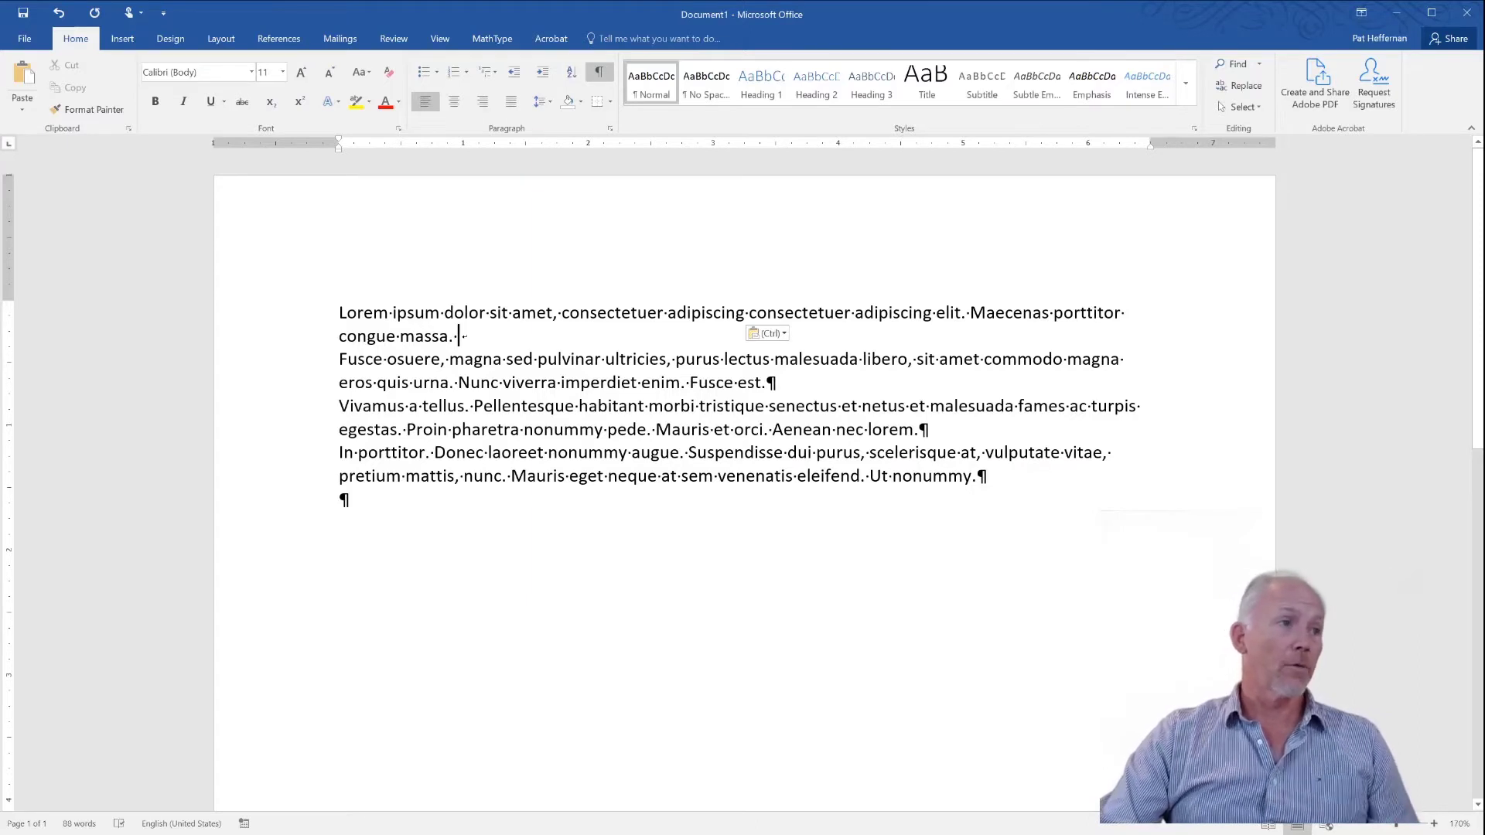
key(Delete)
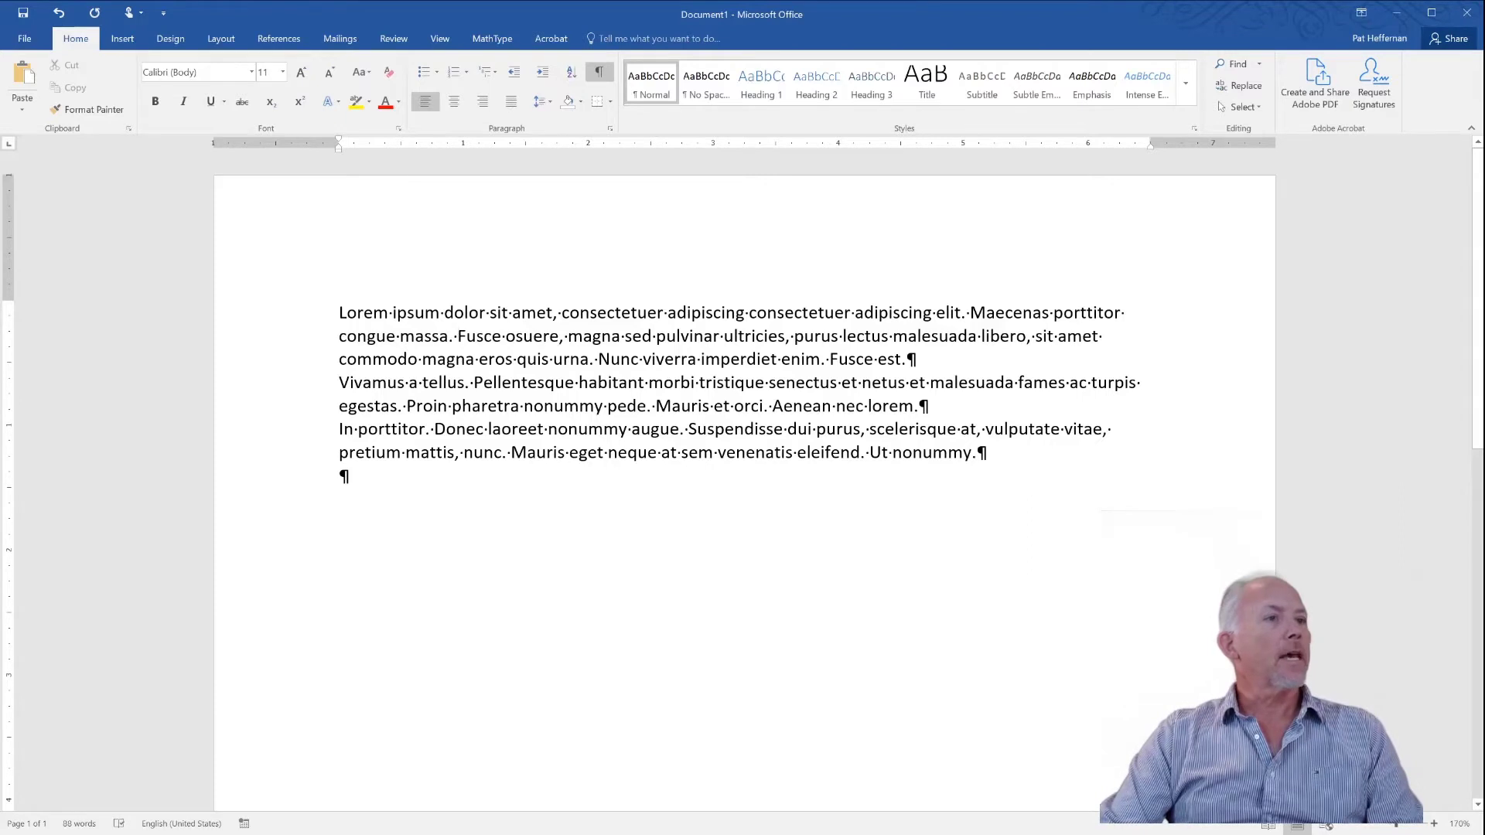
Step: Indent the first paragraph 0.5 inch on its left side and 1 inch on its right side
drag(341, 312, 918, 359)
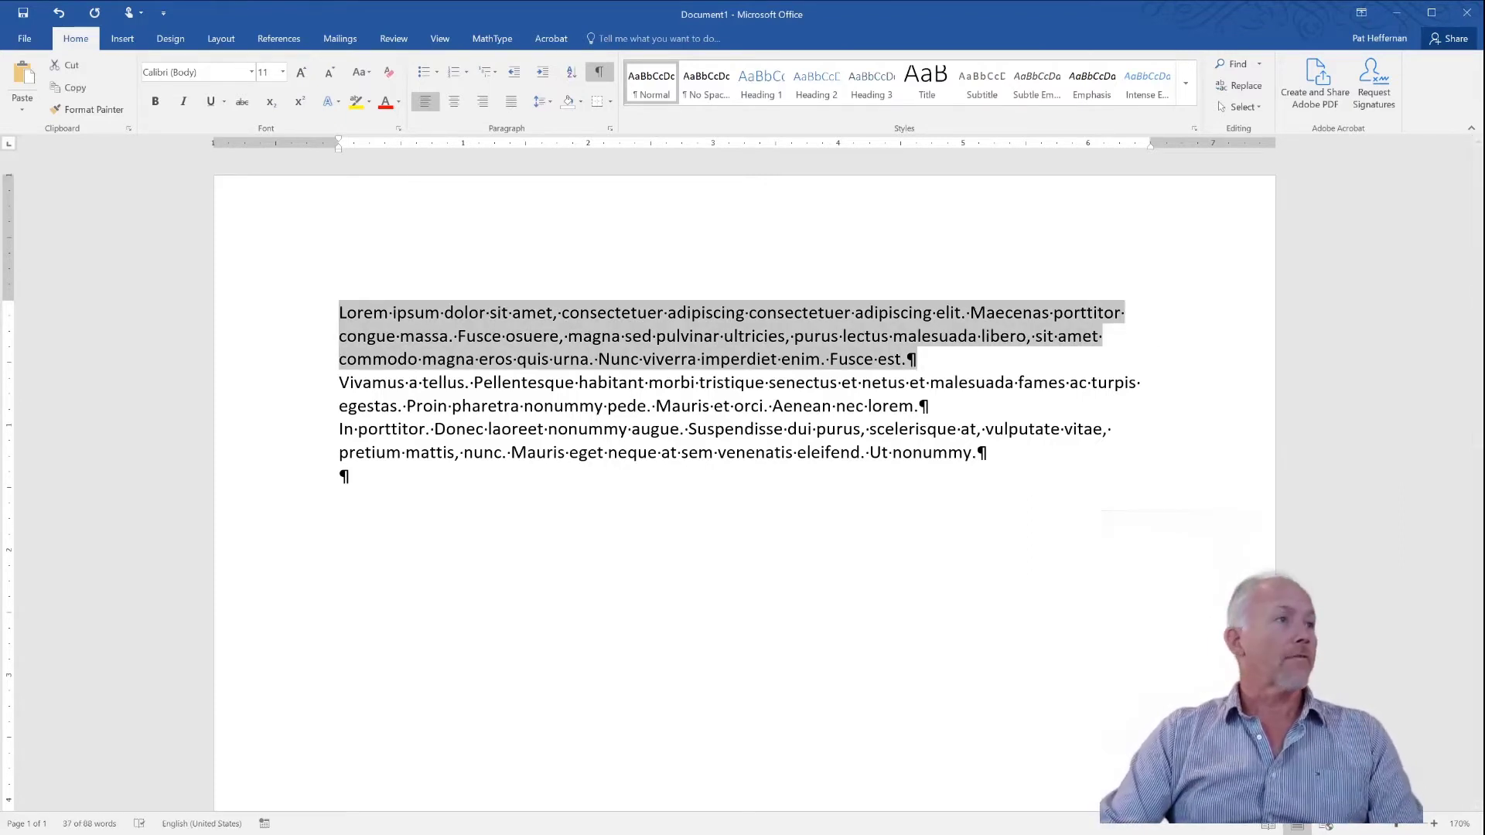
drag(338, 147, 401, 147)
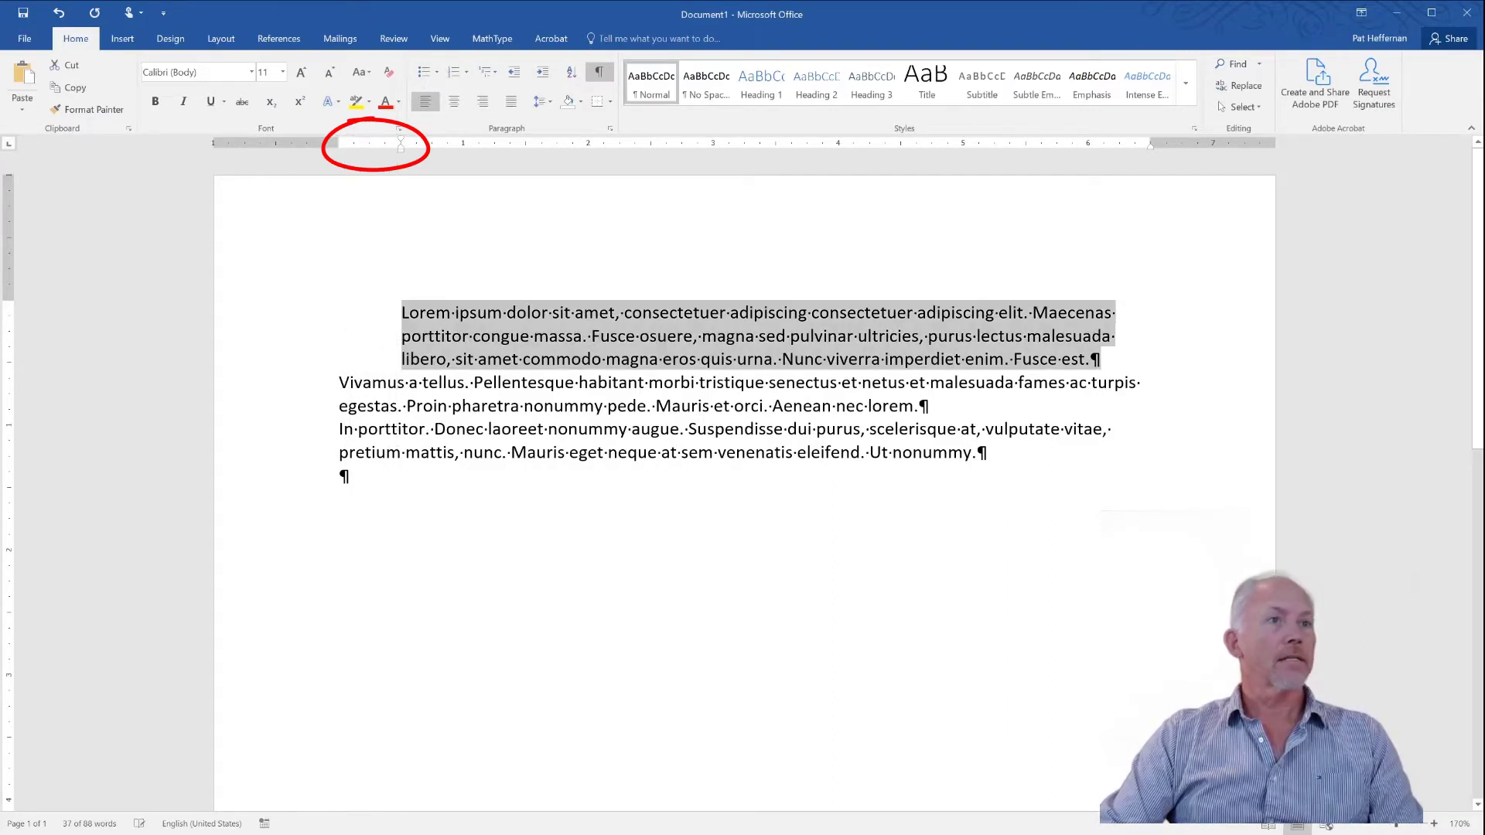
drag(1151, 146, 1026, 146)
click(498, 407)
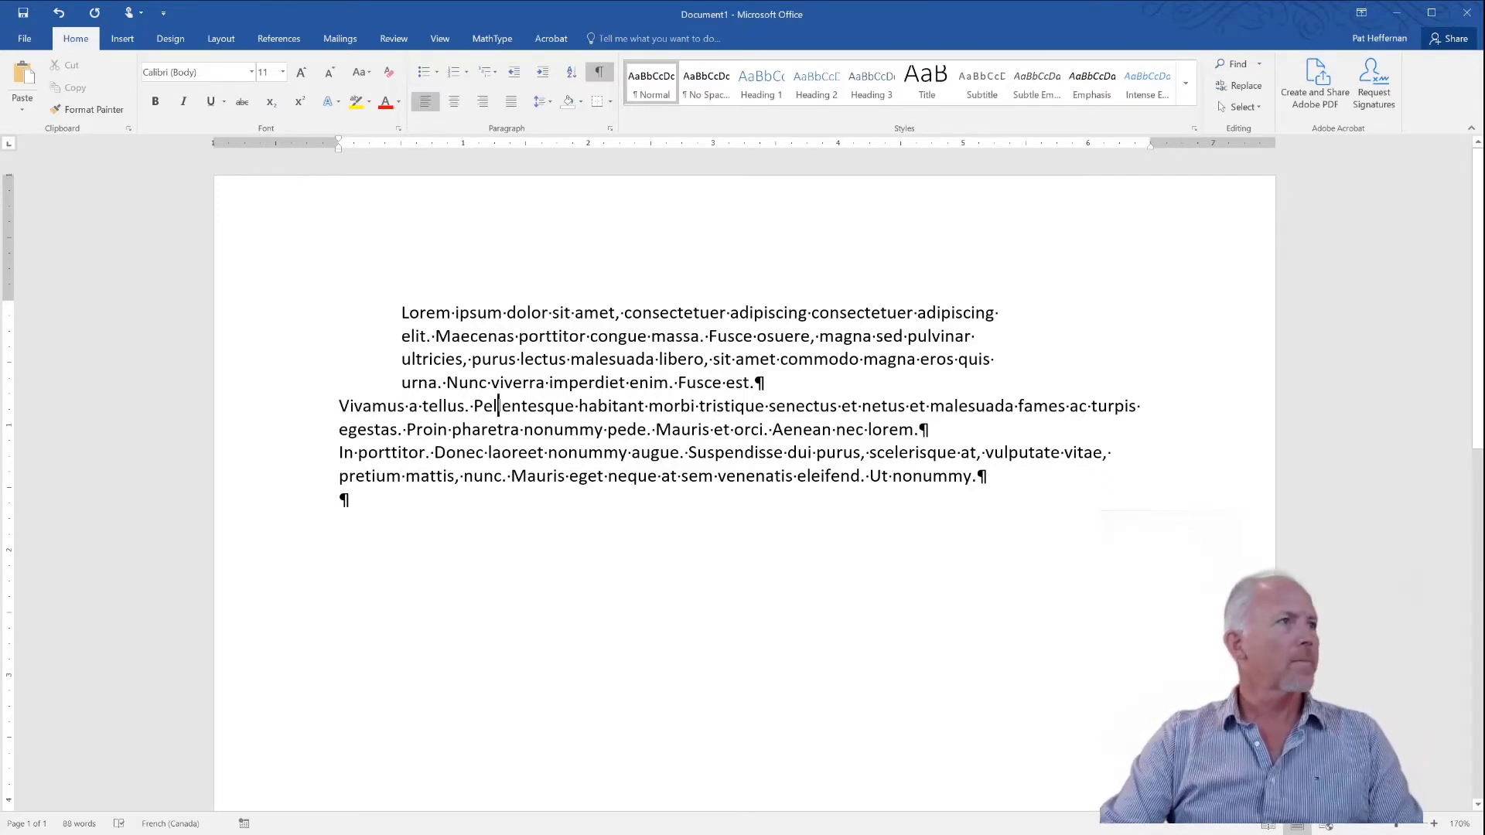
Step: Undo both indent changes on the first paragraph and deselect it
click(59, 12)
click(59, 13)
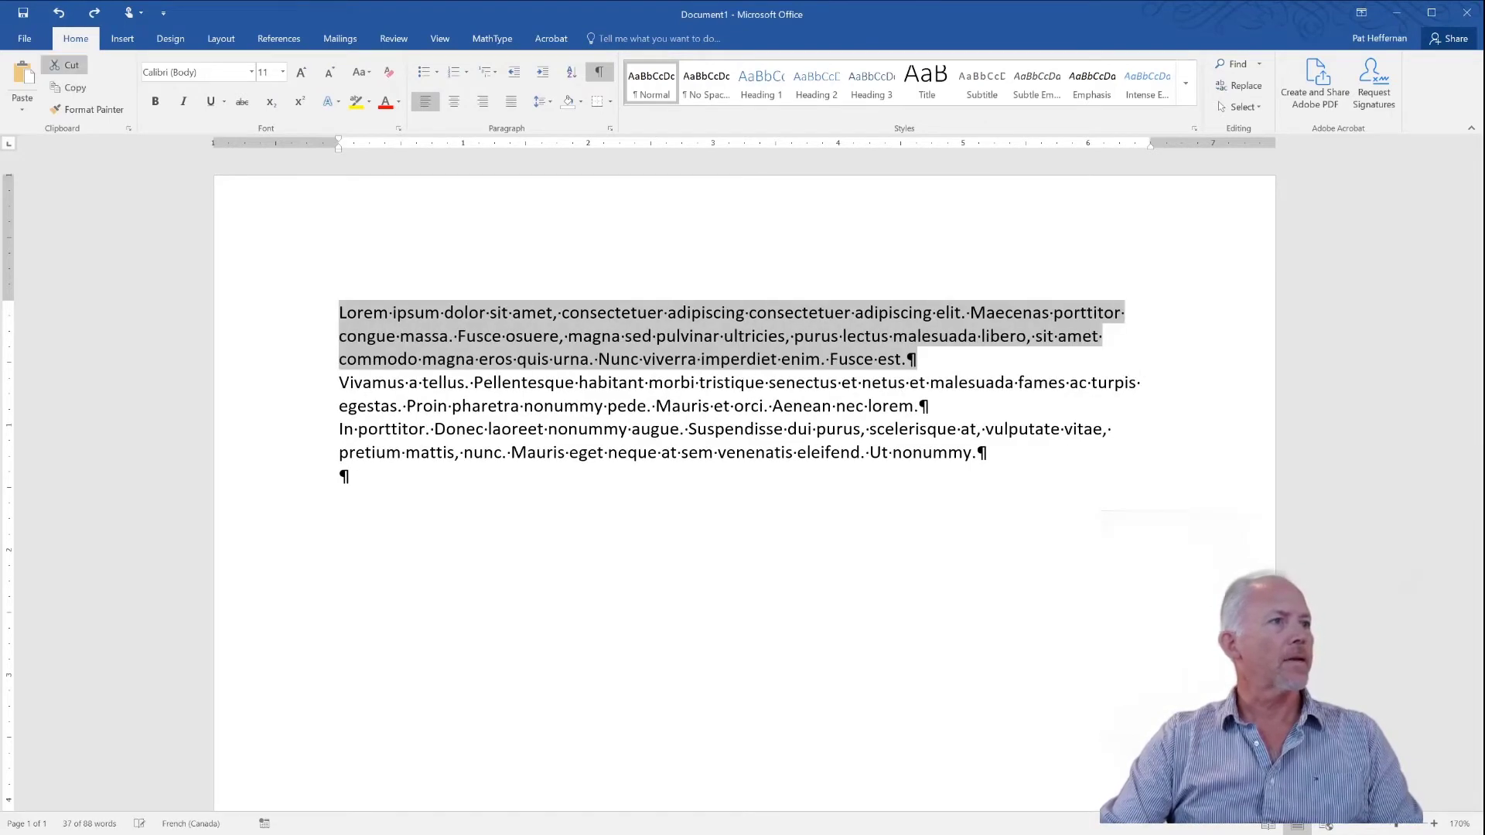
click(620, 428)
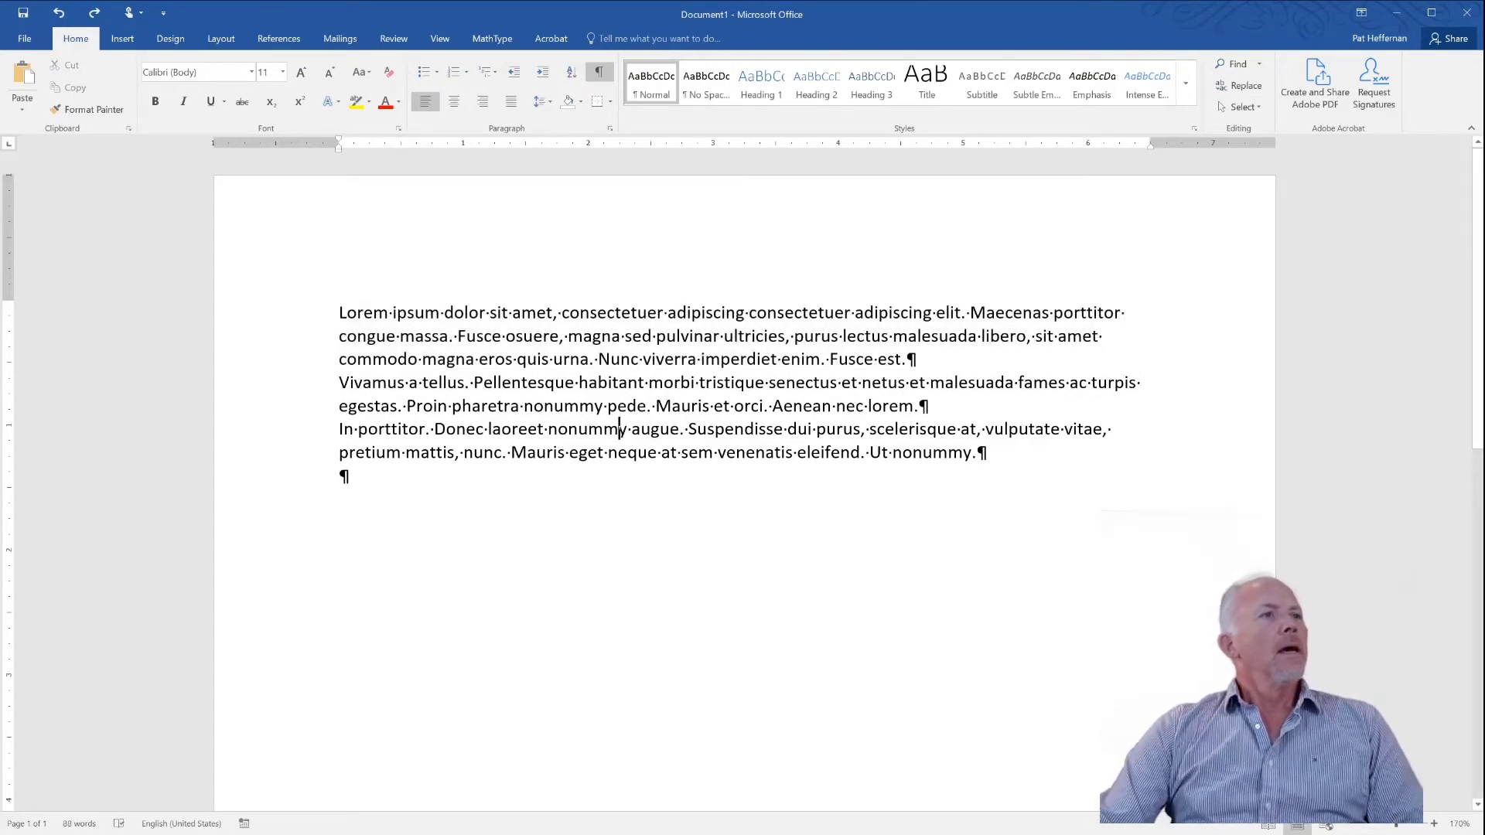
Step: Insert "3 stars" before "Maecenas" in the first paragraph
click(340, 313)
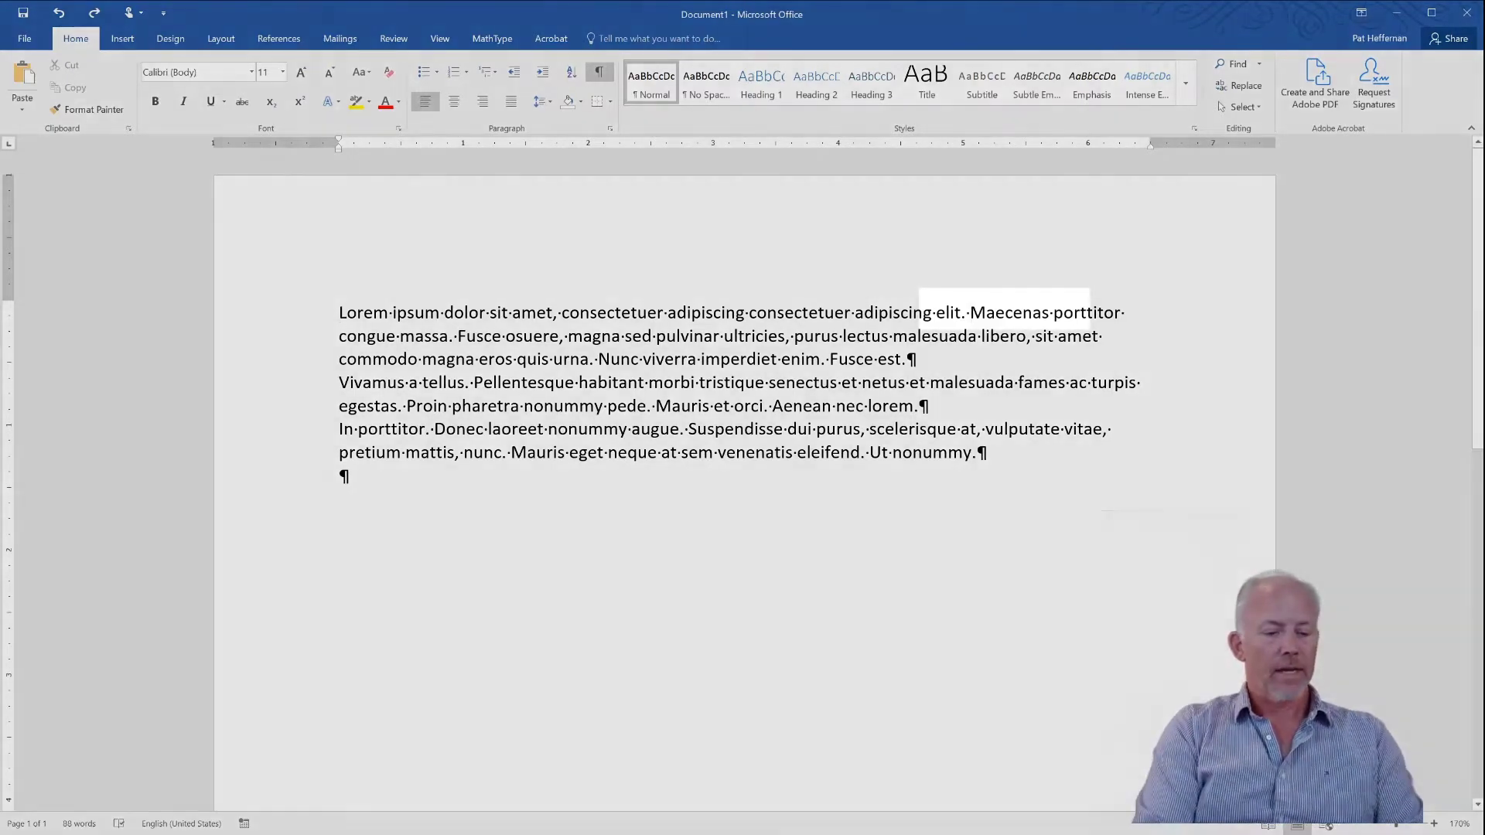
text(3 star t)
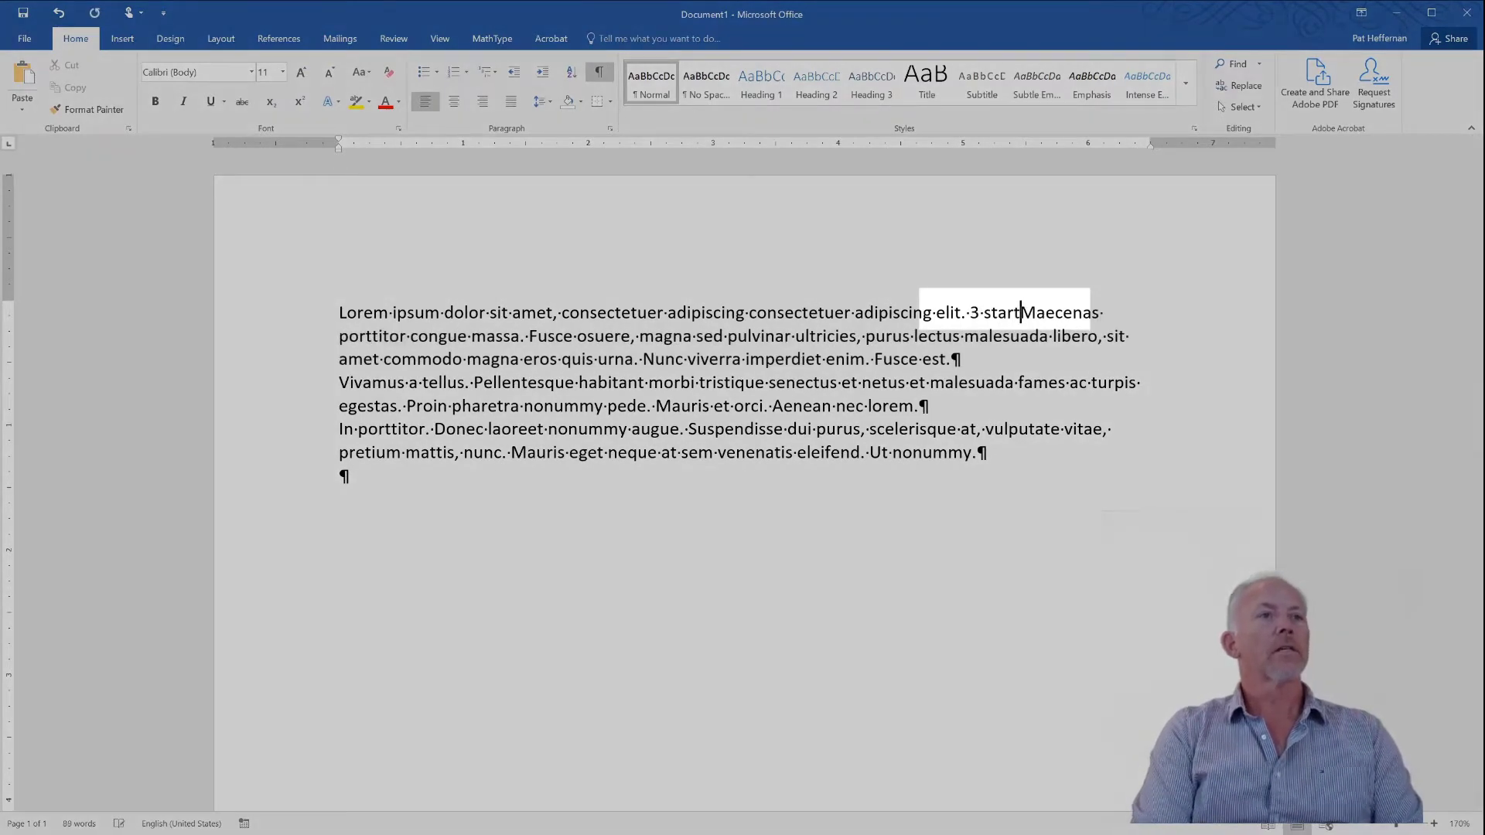
key(BackSpace)
text(s)
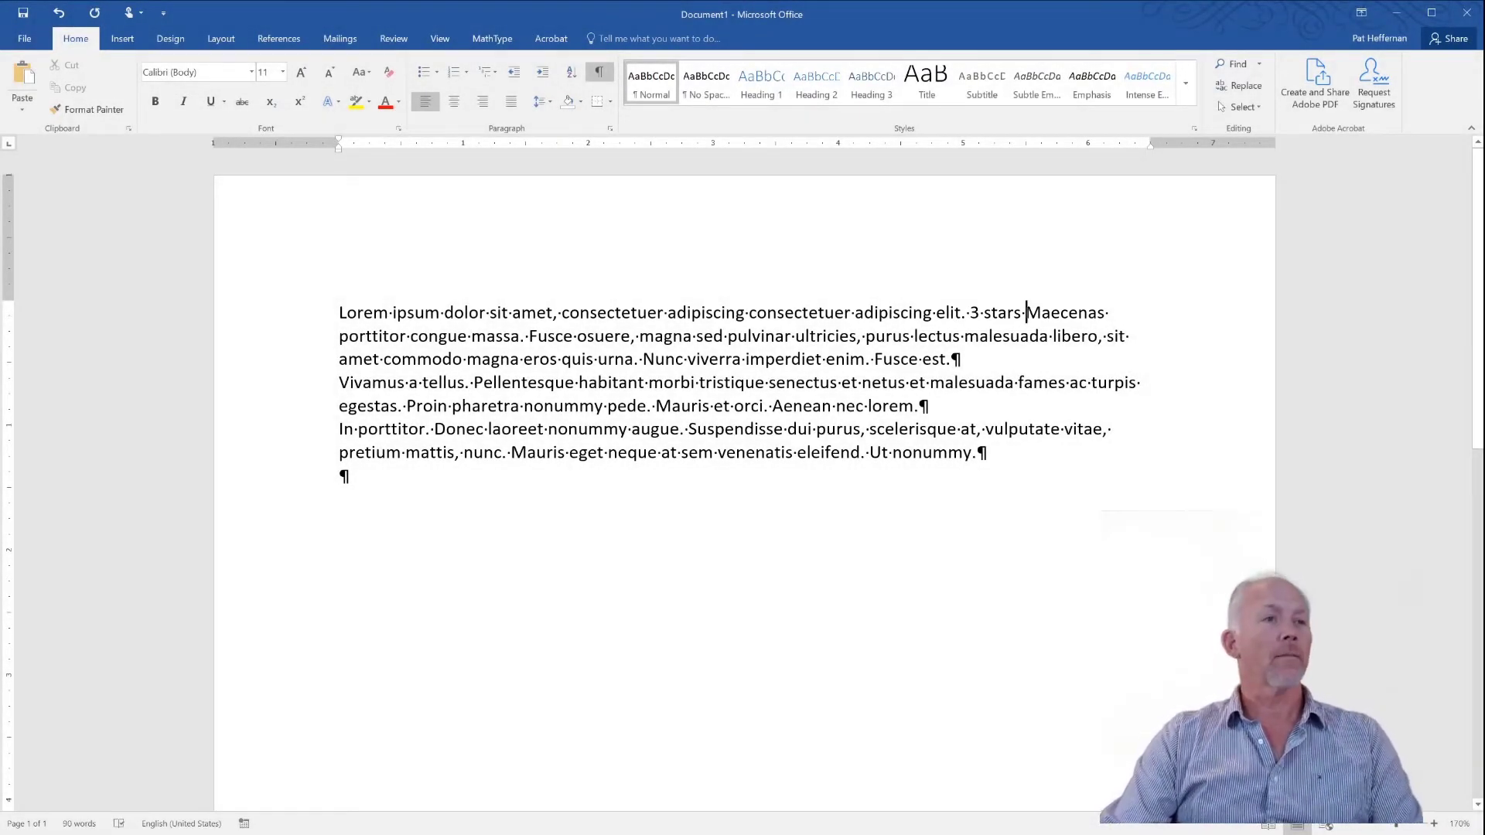
Step: Replace the regular space between "3" and "stars" with a nonbreaking space
right_click(982, 312)
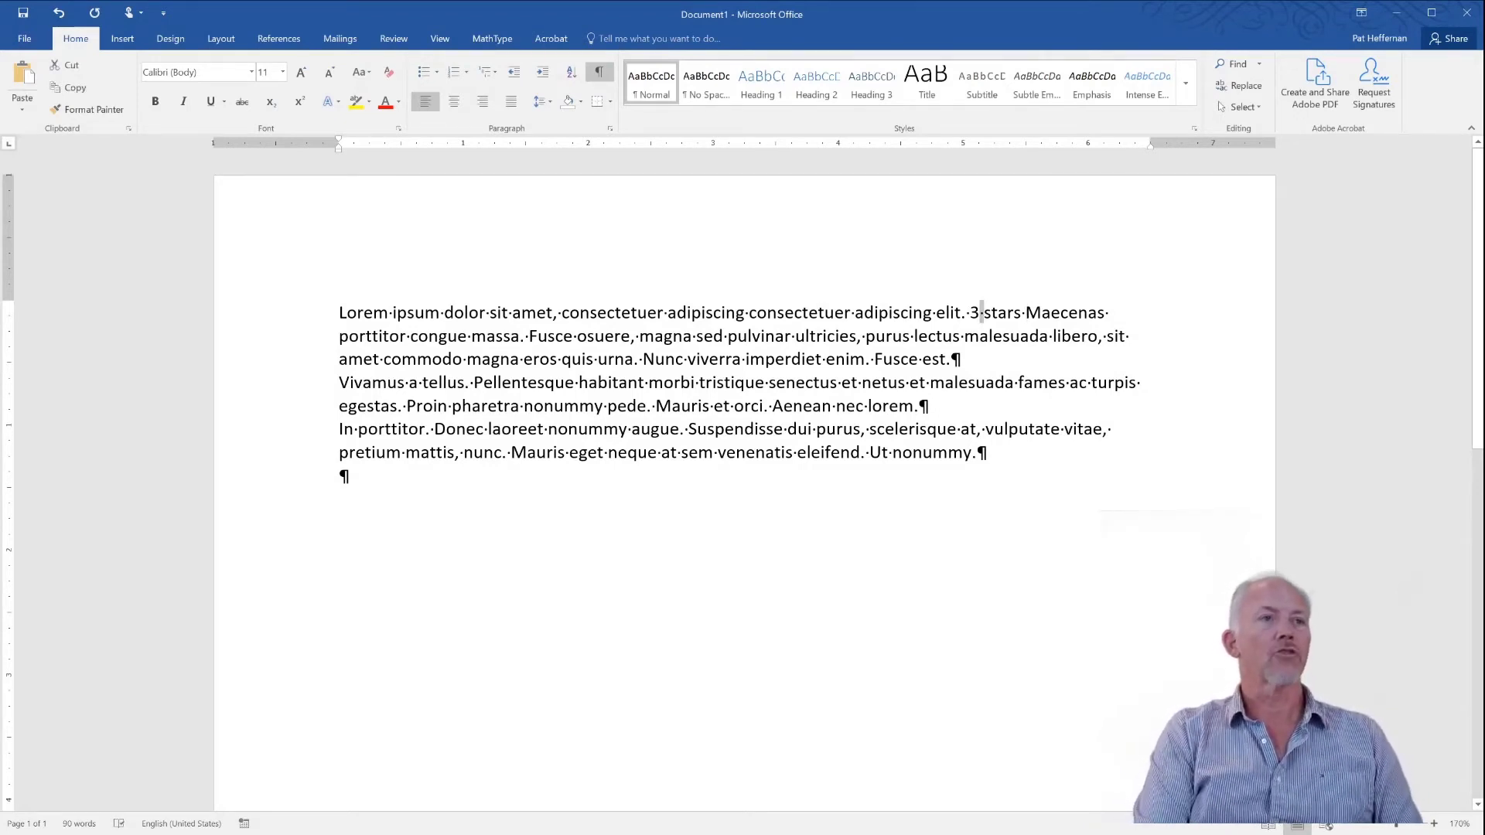
key(ctrl+shift+space)
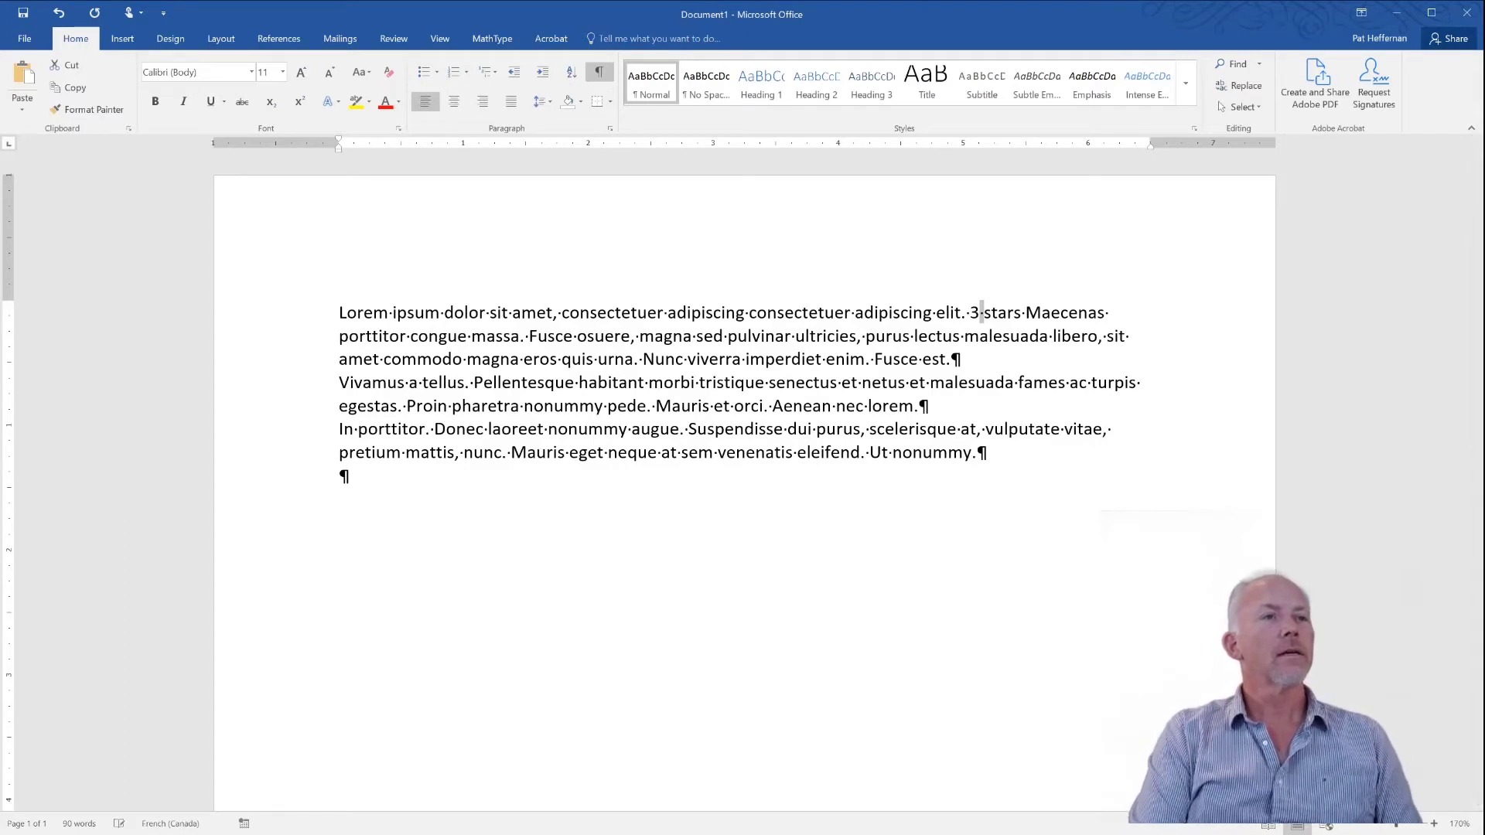
key(ctrl+shift+space)
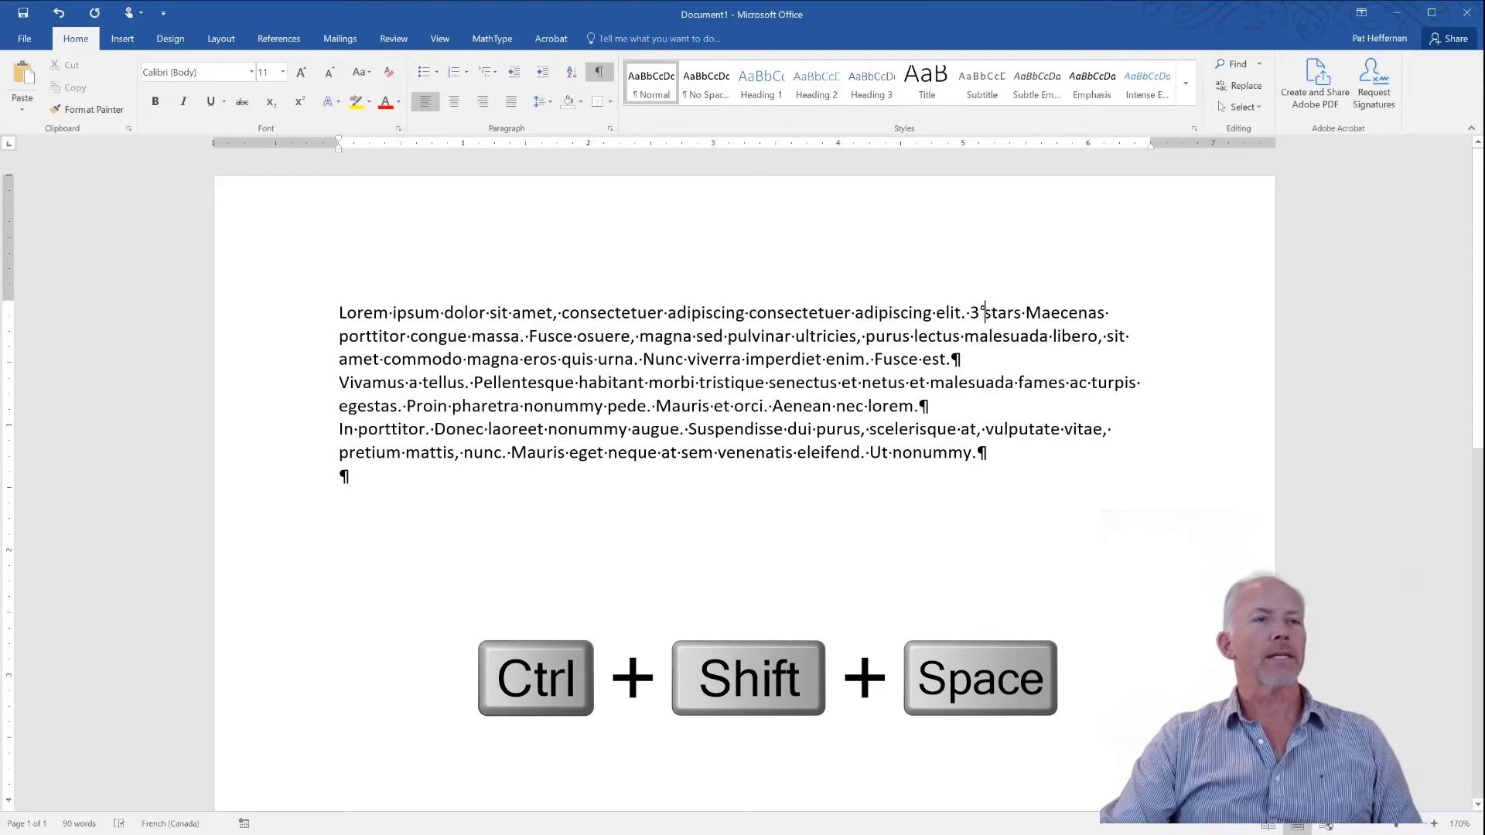
key(shift+Left)
key(shift+Left)
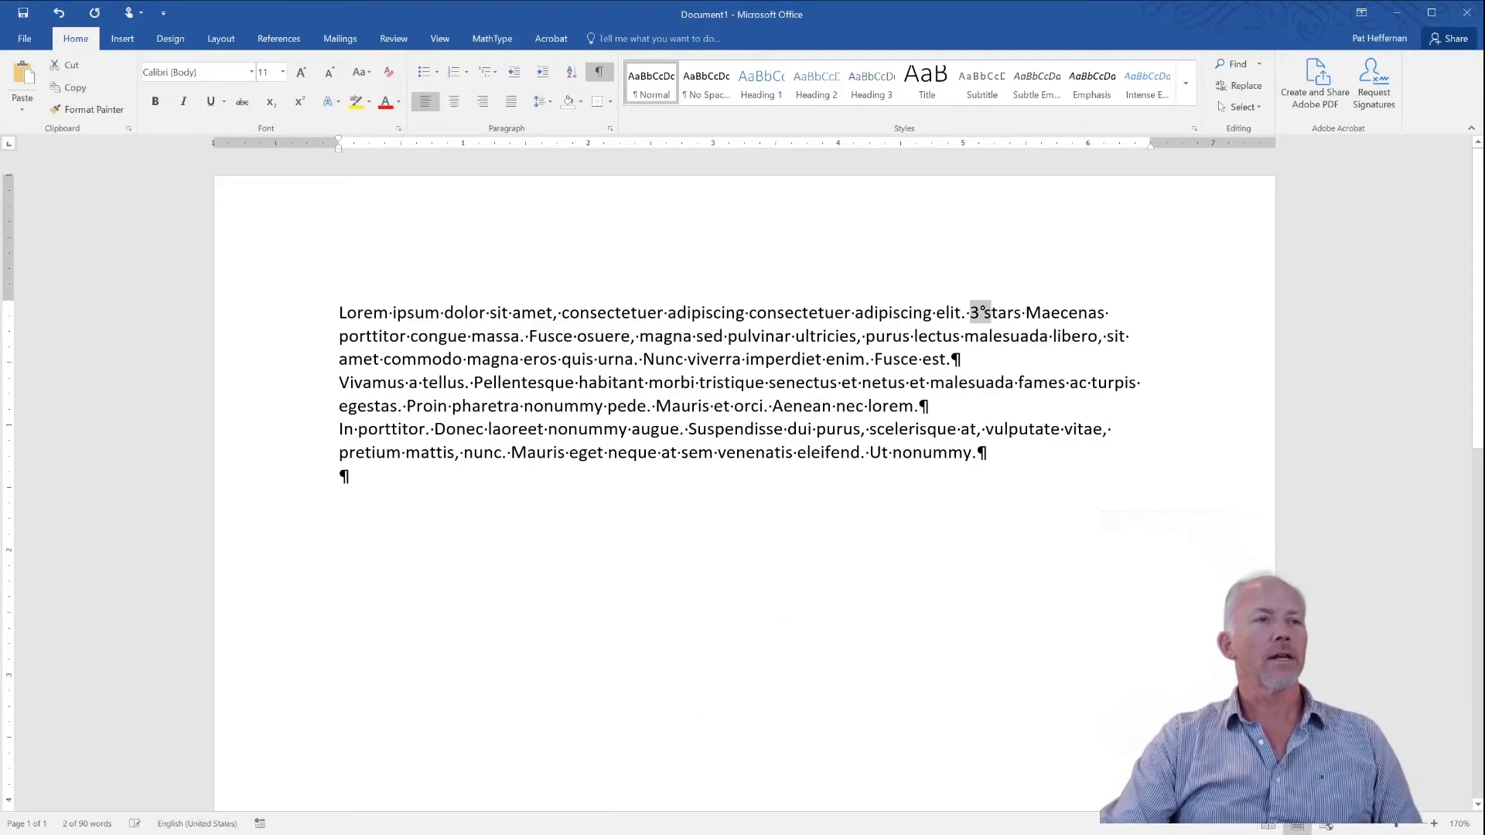
key(Right)
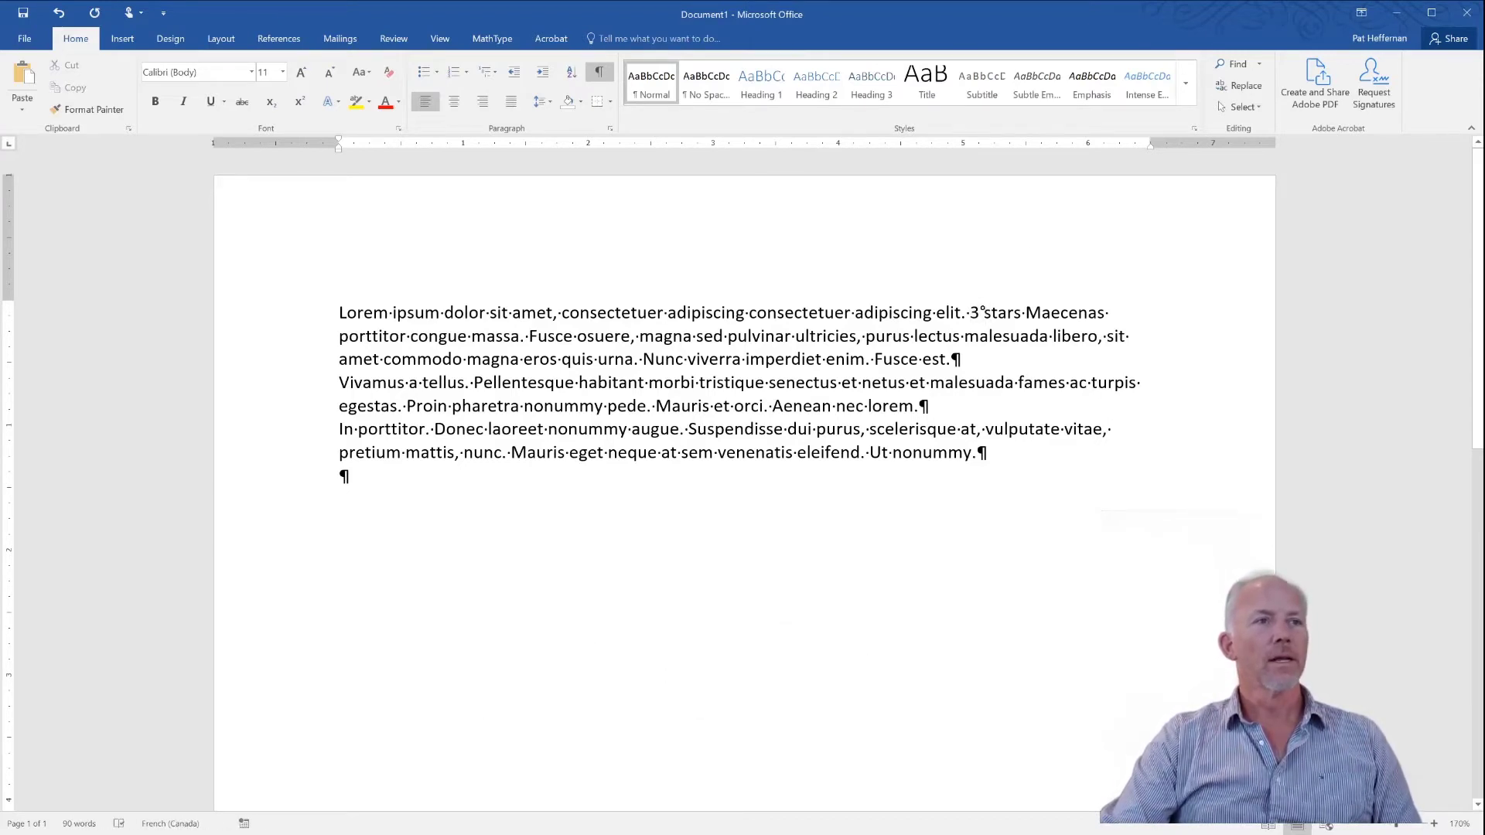
Step: Select the nonbreaking space in "3 stars" and compare its appearance with formatting marks hidden and shown
key(shift+Left)
key(ctrl+shift+8)
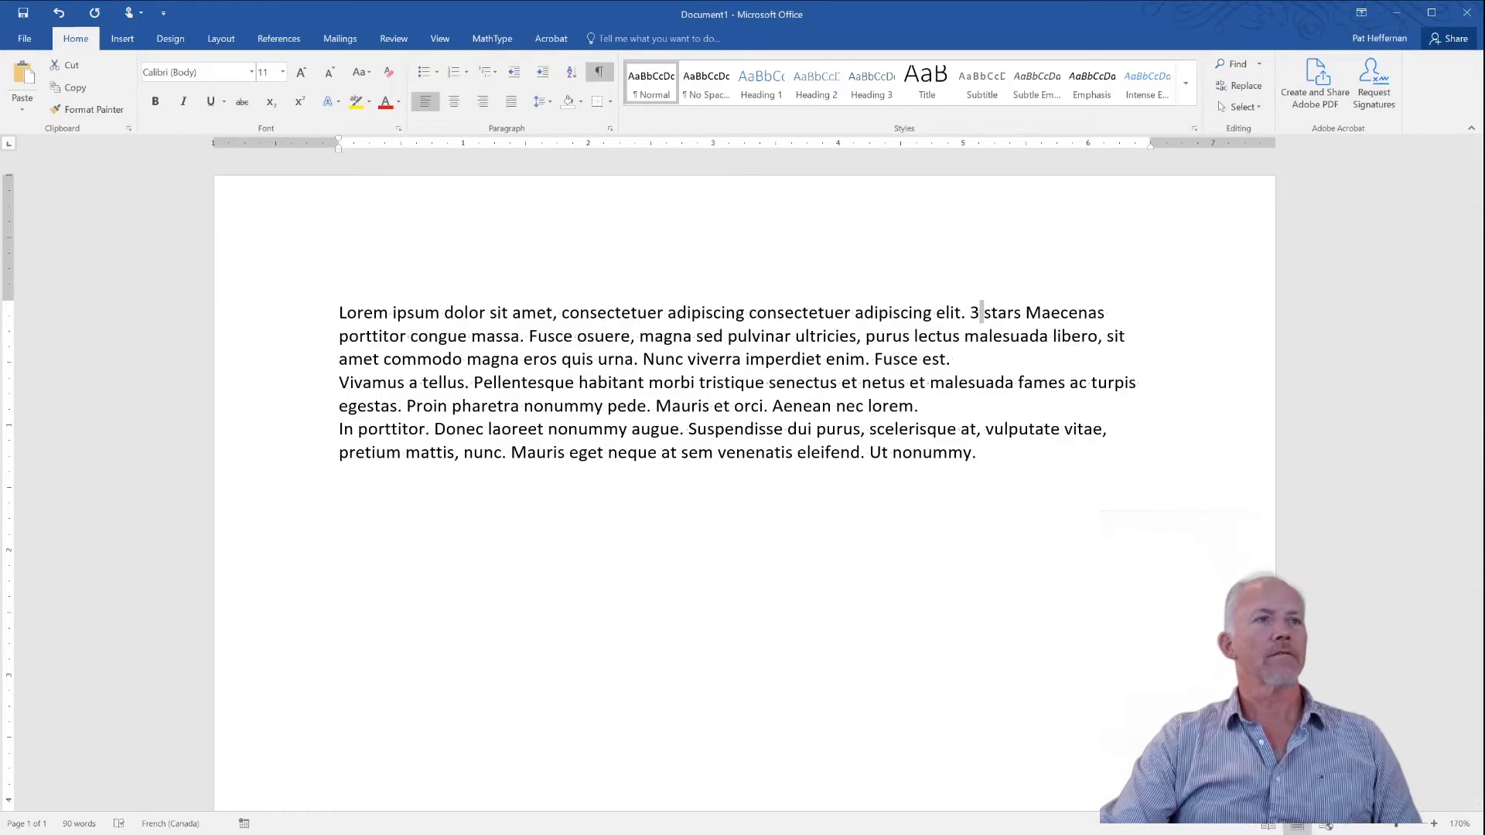
key(ctrl+shift+8)
key(ctrl+shift+8)
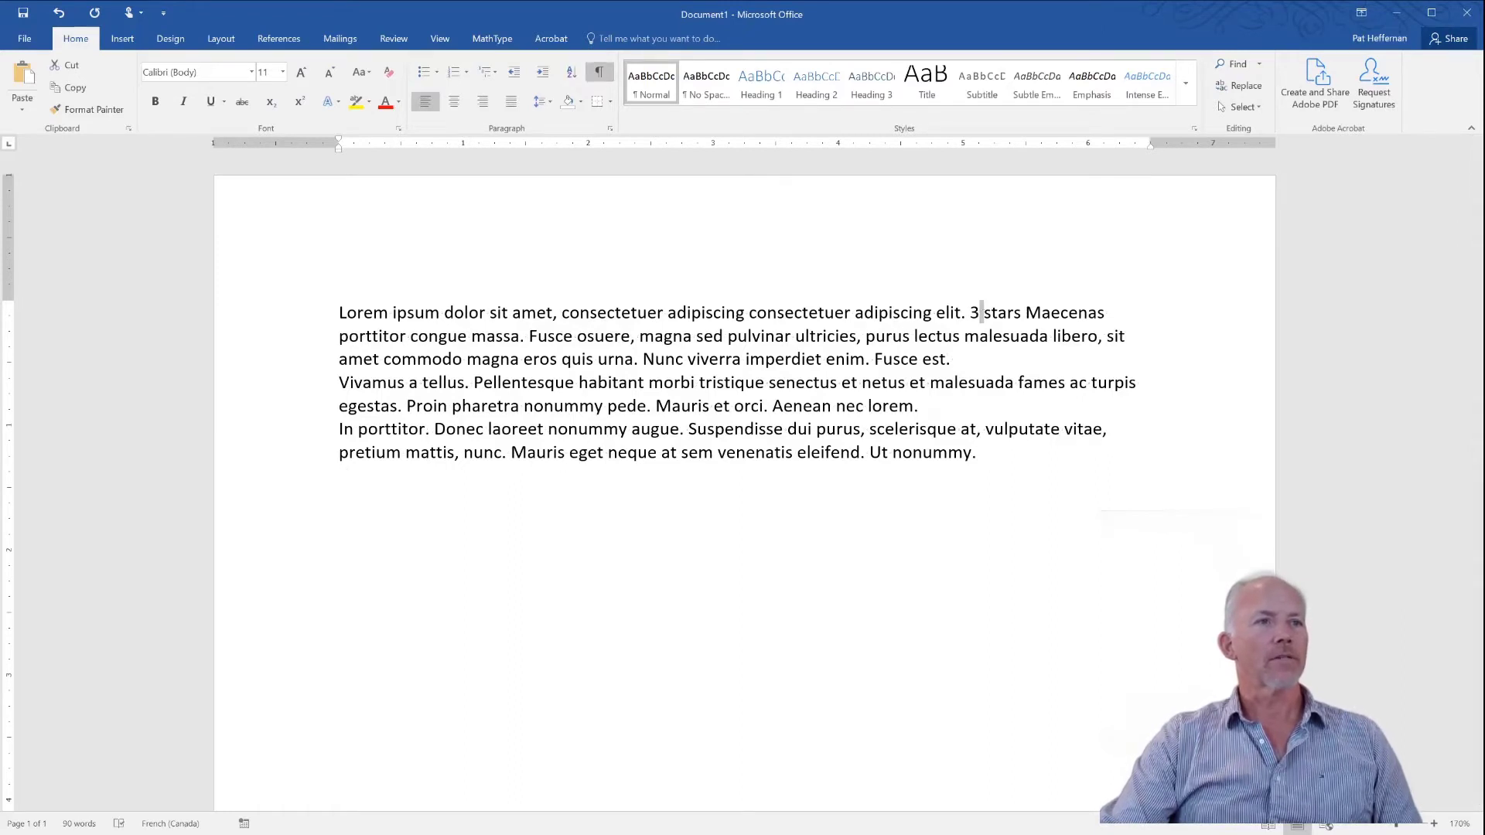
key(ctrl+shift+8)
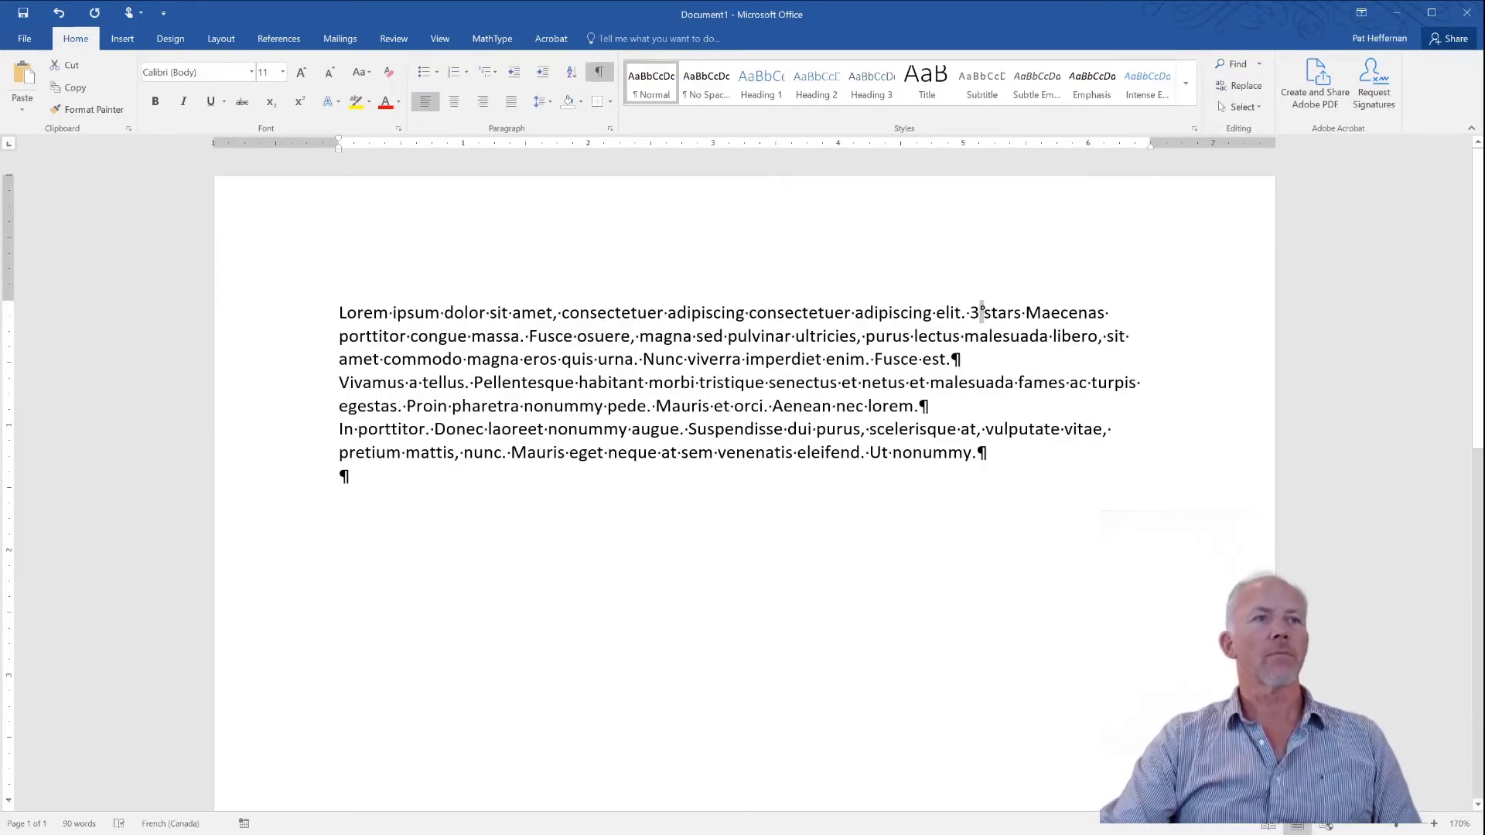
key(Right)
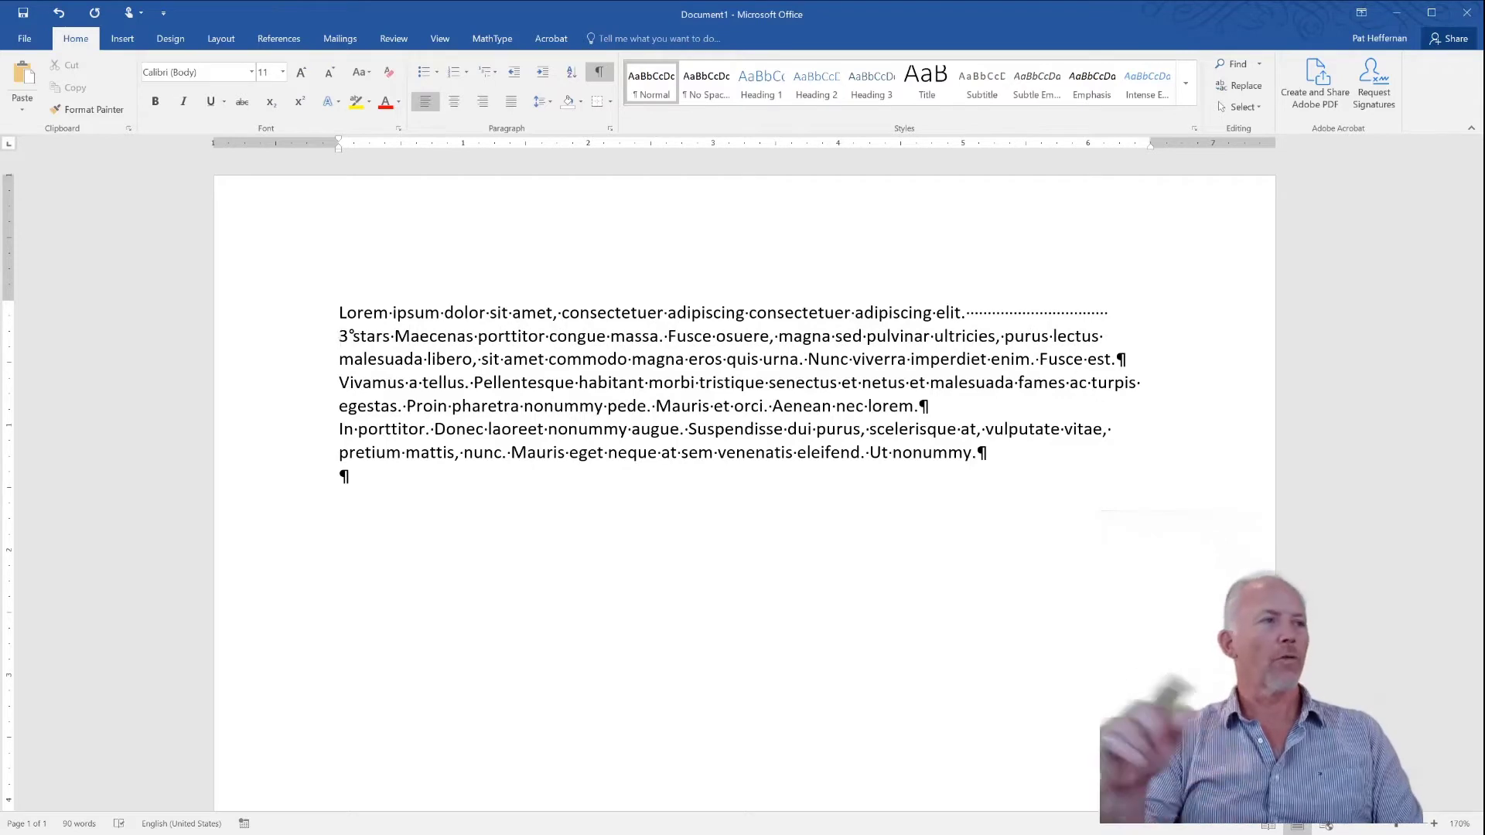
Step: Delete the run of padding spaces before "3 stars" in the first paragraph, leaving a single space
key(BackSpace)
key(BackSpace)
key(BackSpace)
key(BackSpace)
key(BackSpace)
key(BackSpace)
key(BackSpace)
key(BackSpace)
key(BackSpace)
key(BackSpace)
key(BackSpace)
key(BackSpace)
key(BackSpace)
key(BackSpace)
key(BackSpace)
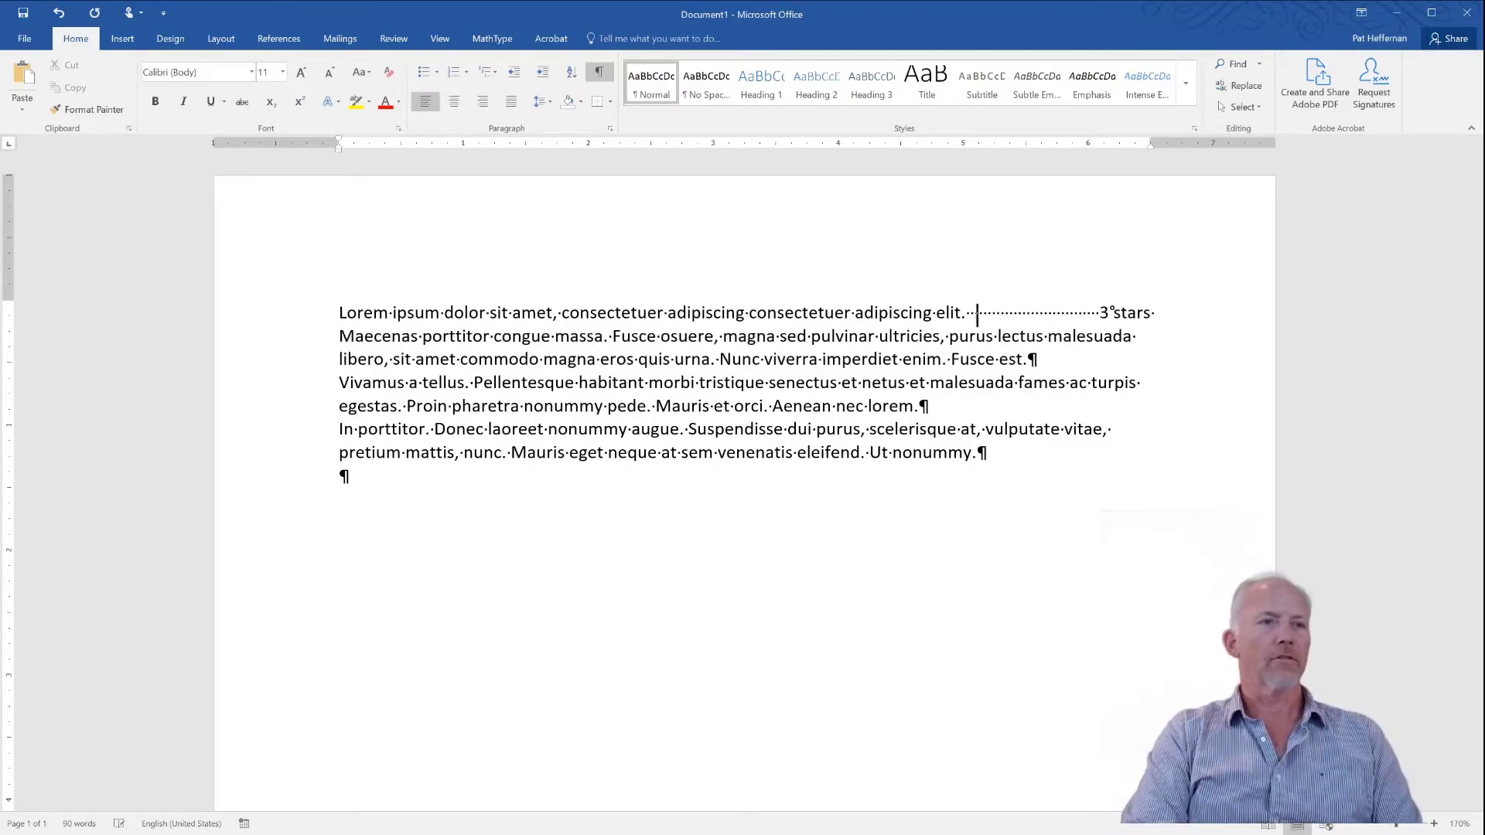
key(BackSpace)
key(BackSpace)
key(BackSpace)
key(BackSpace)
key(BackSpace)
key(BackSpace)
key(BackSpace)
key(BackSpace)
key(BackSpace)
key(BackSpace)
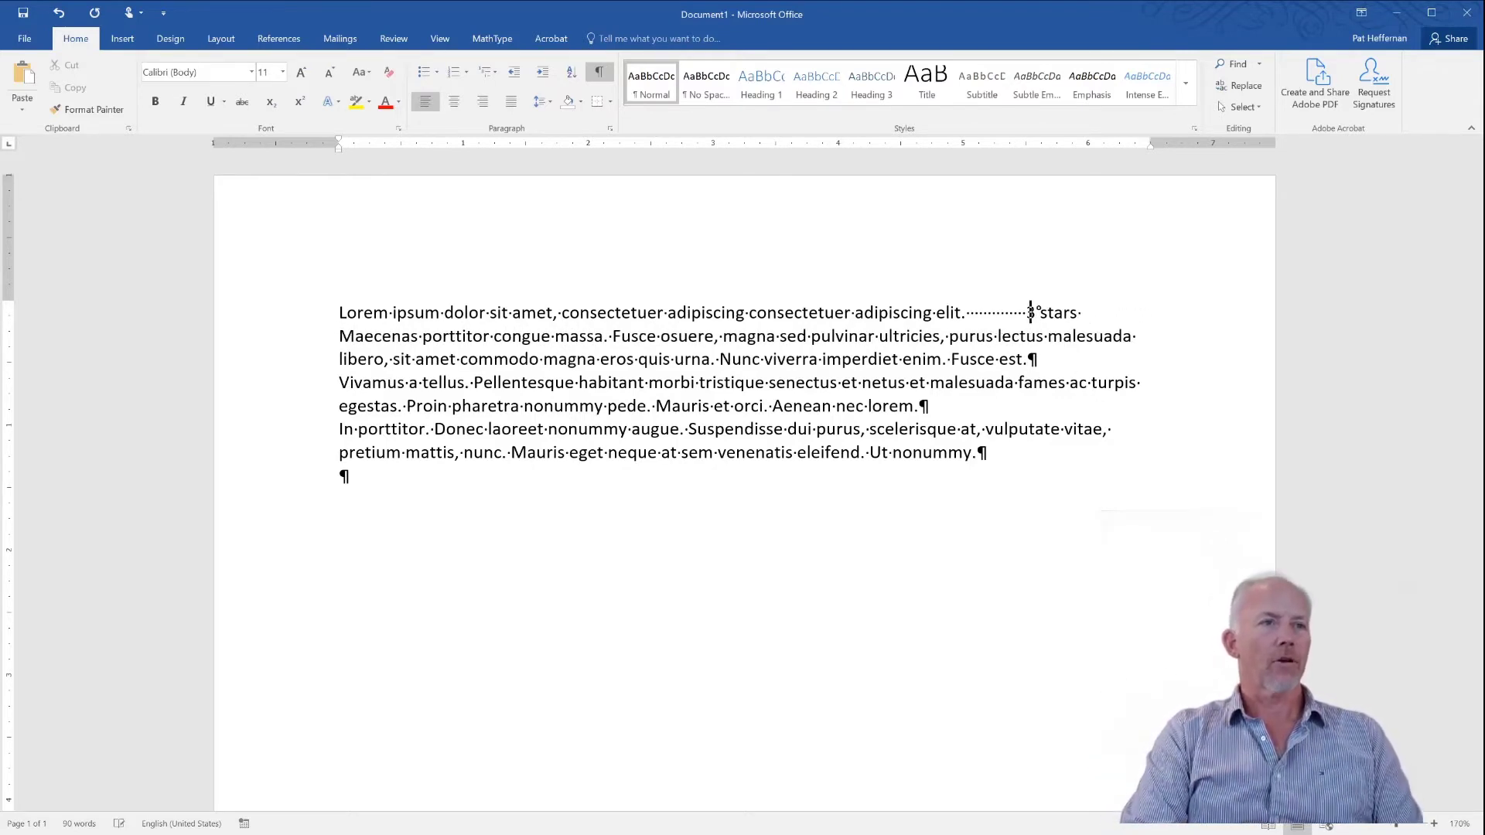
key(BackSpace)
key(BackSpace)
key(BackSpace)
key(BackSpace)
key(BackSpace)
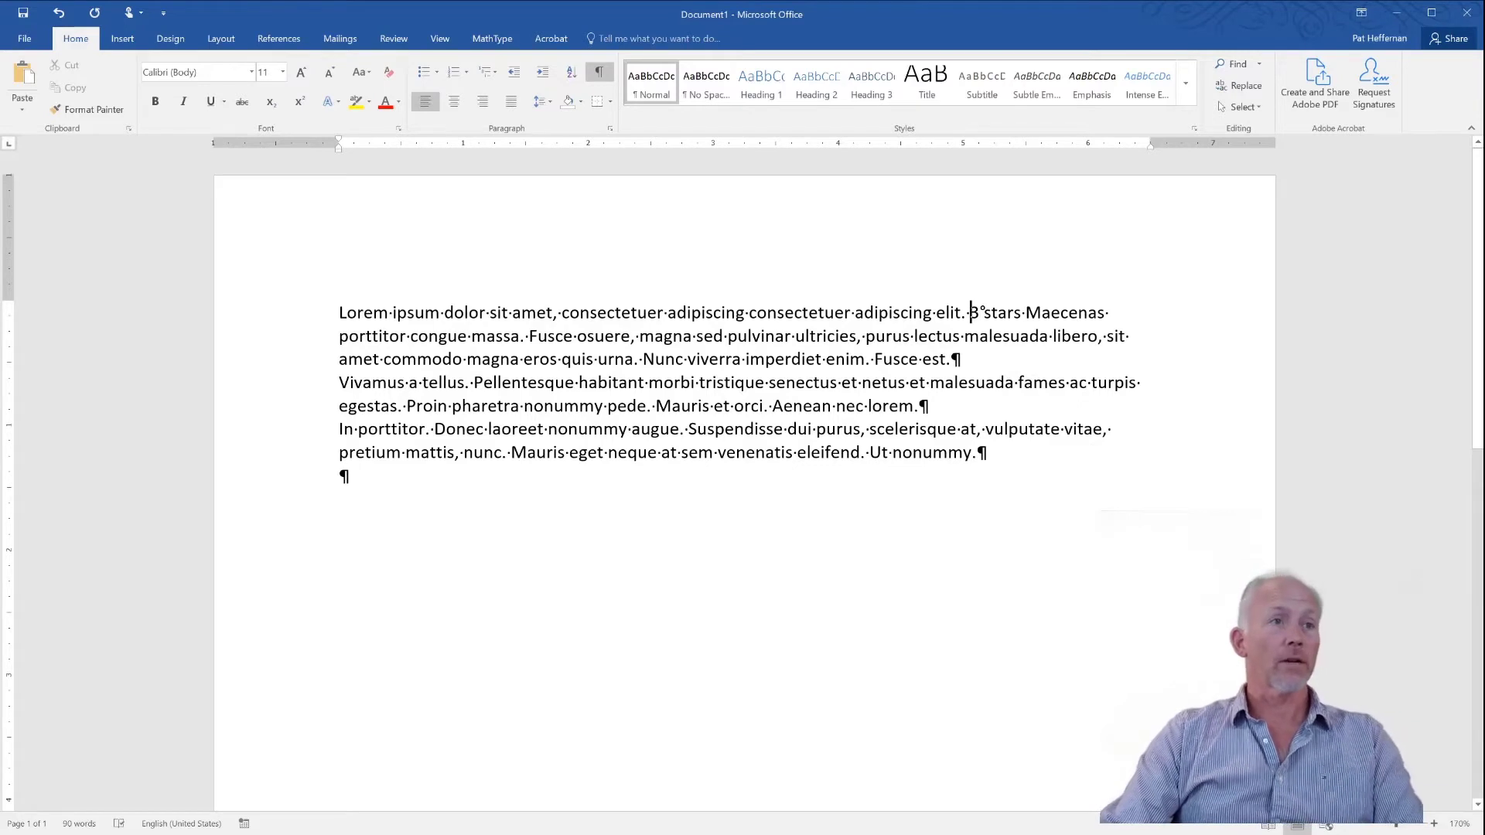
Step: Replace the nonbreaking space in "3 stars" with a regular hyphen and change that hyphen to a nonbreaking one
drag(977, 313, 983, 313)
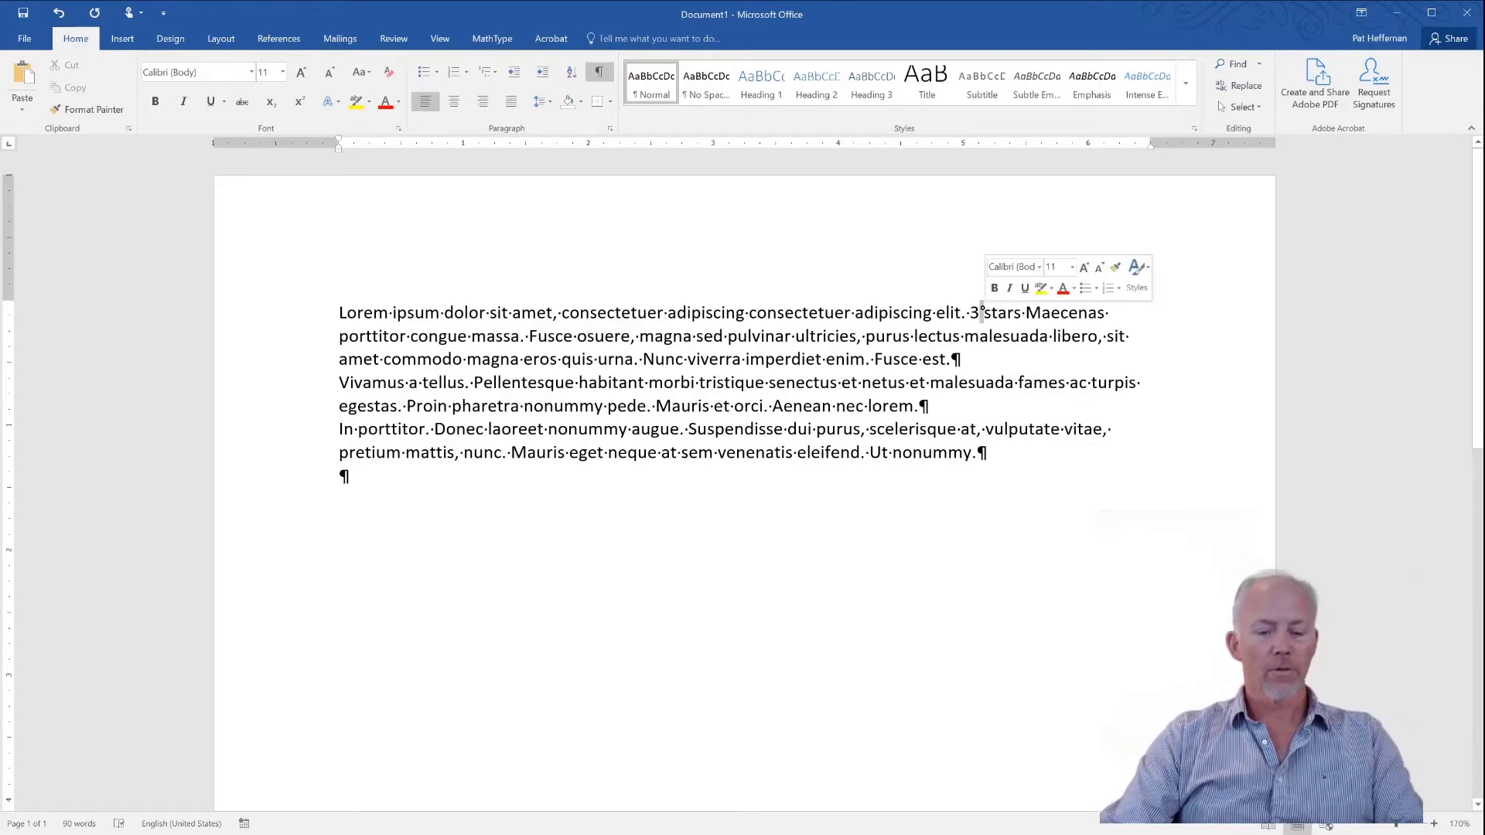
text(-)
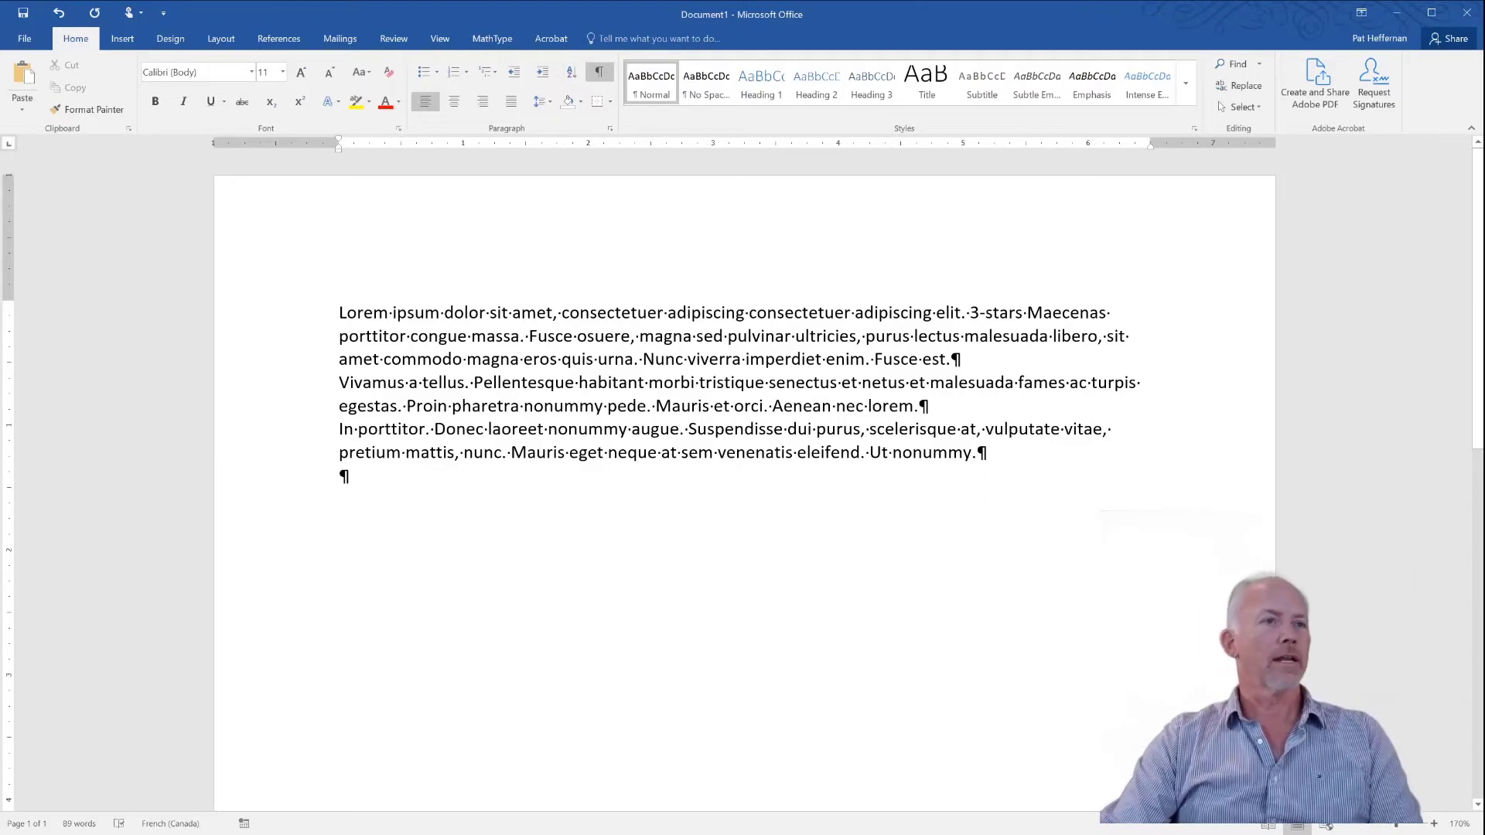
drag(979, 313, 984, 312)
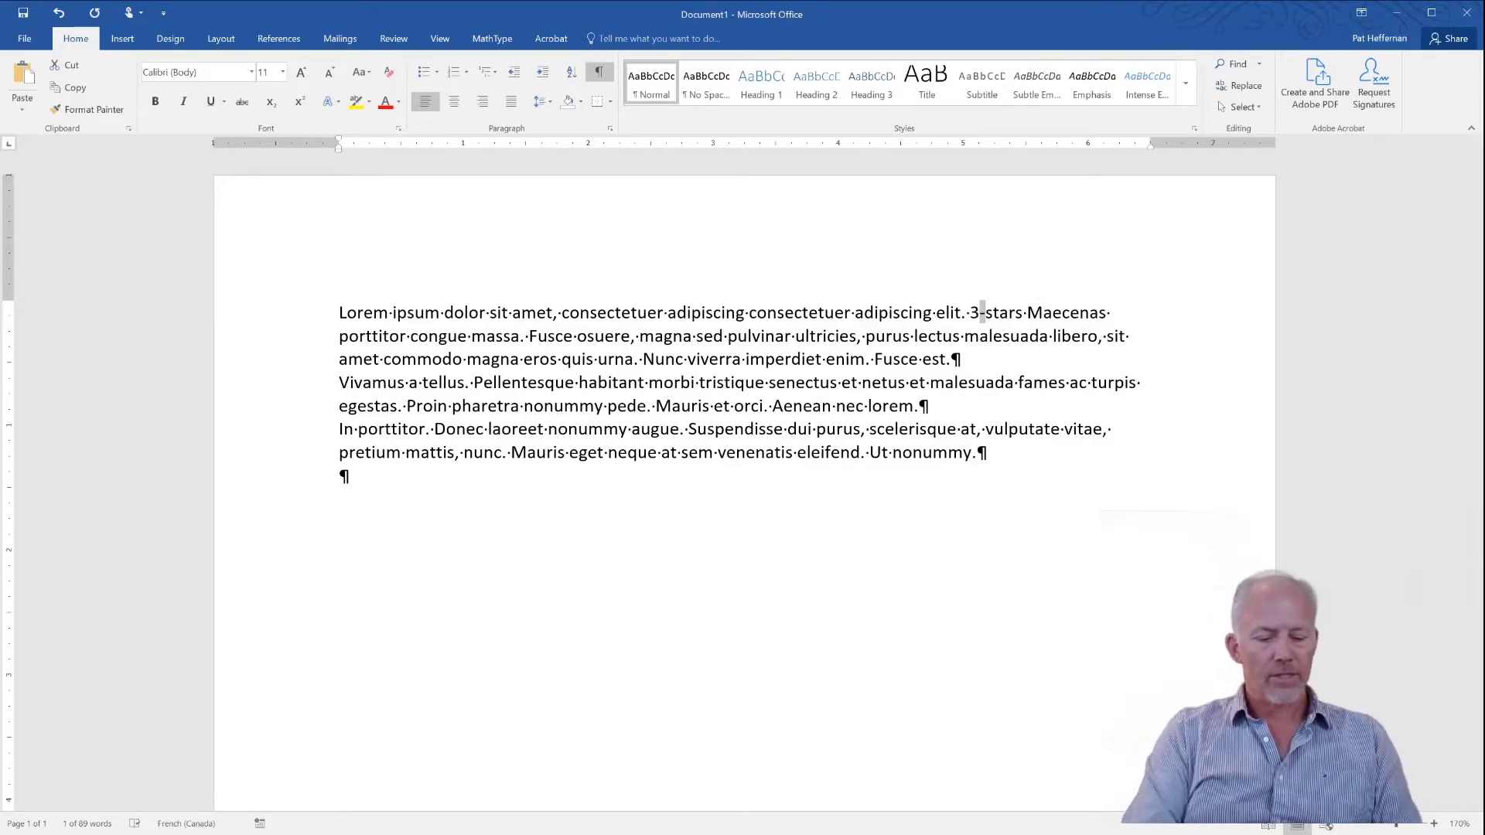
click(986, 312)
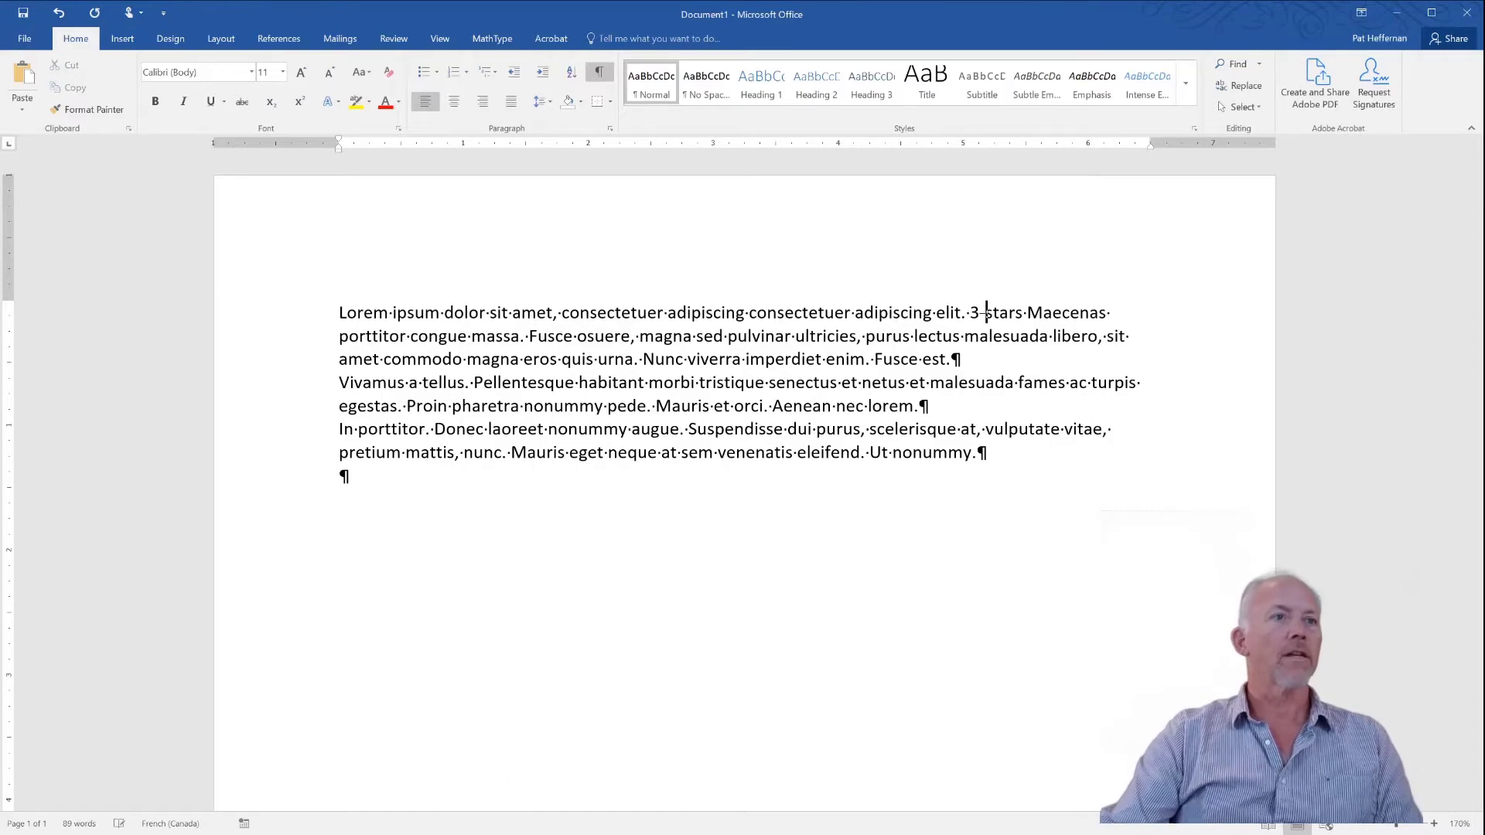
drag(986, 313, 979, 312)
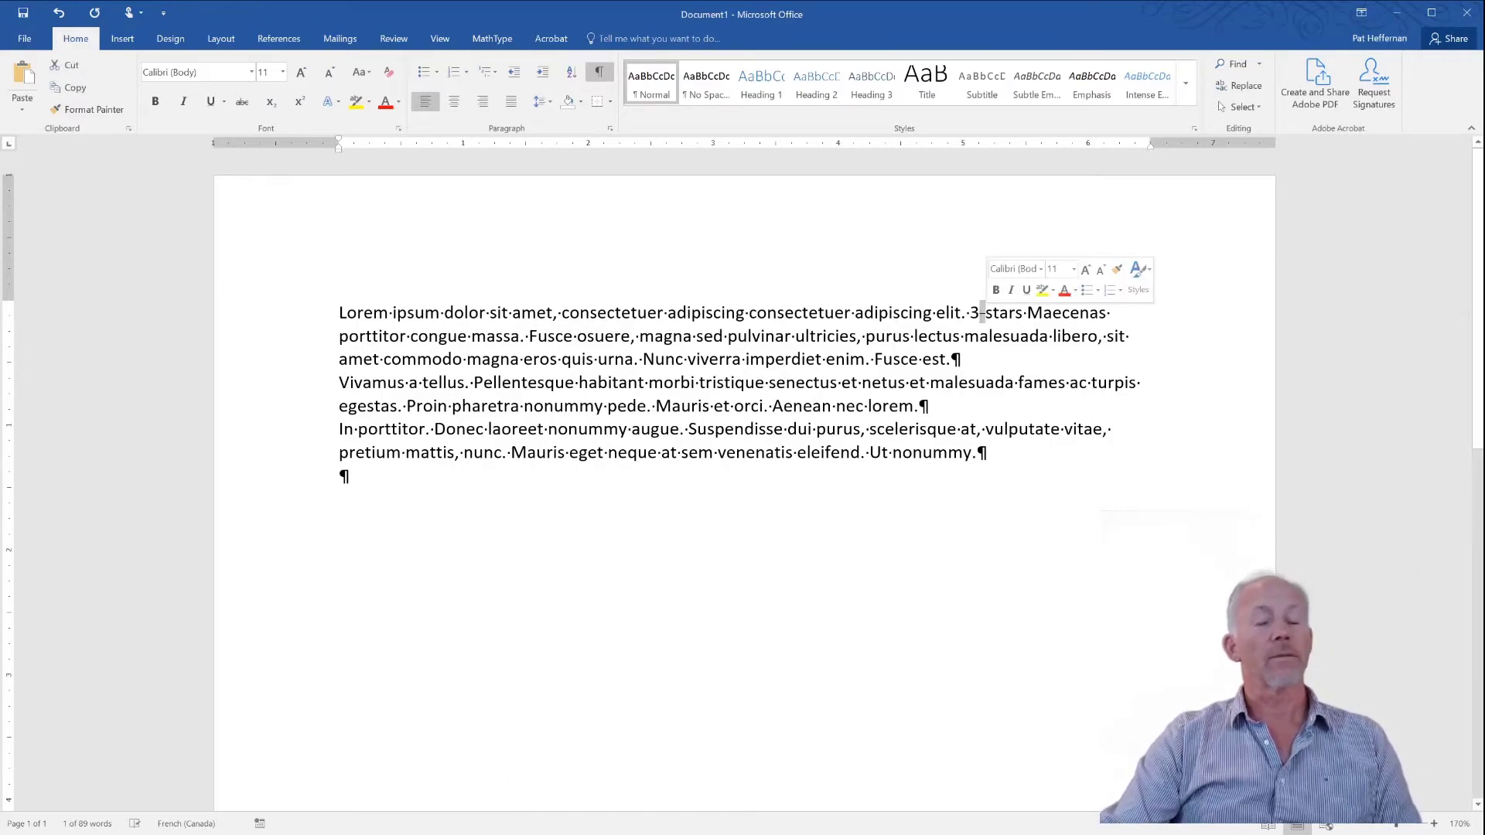
click(972, 313)
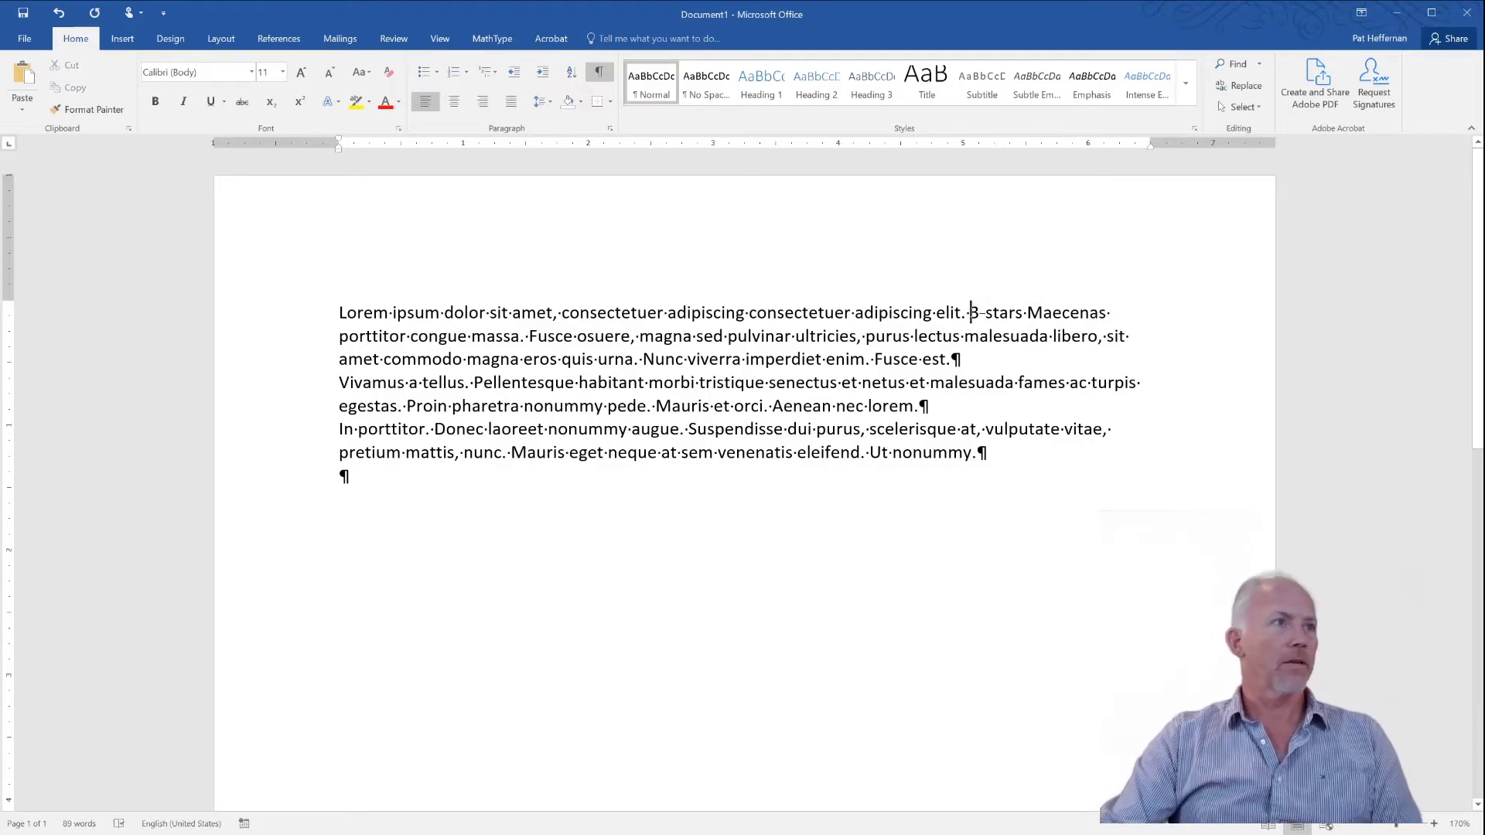
Step: Compare the nonbreaking hyphen in "3-stars" with formatting marks hidden and shown
click(599, 71)
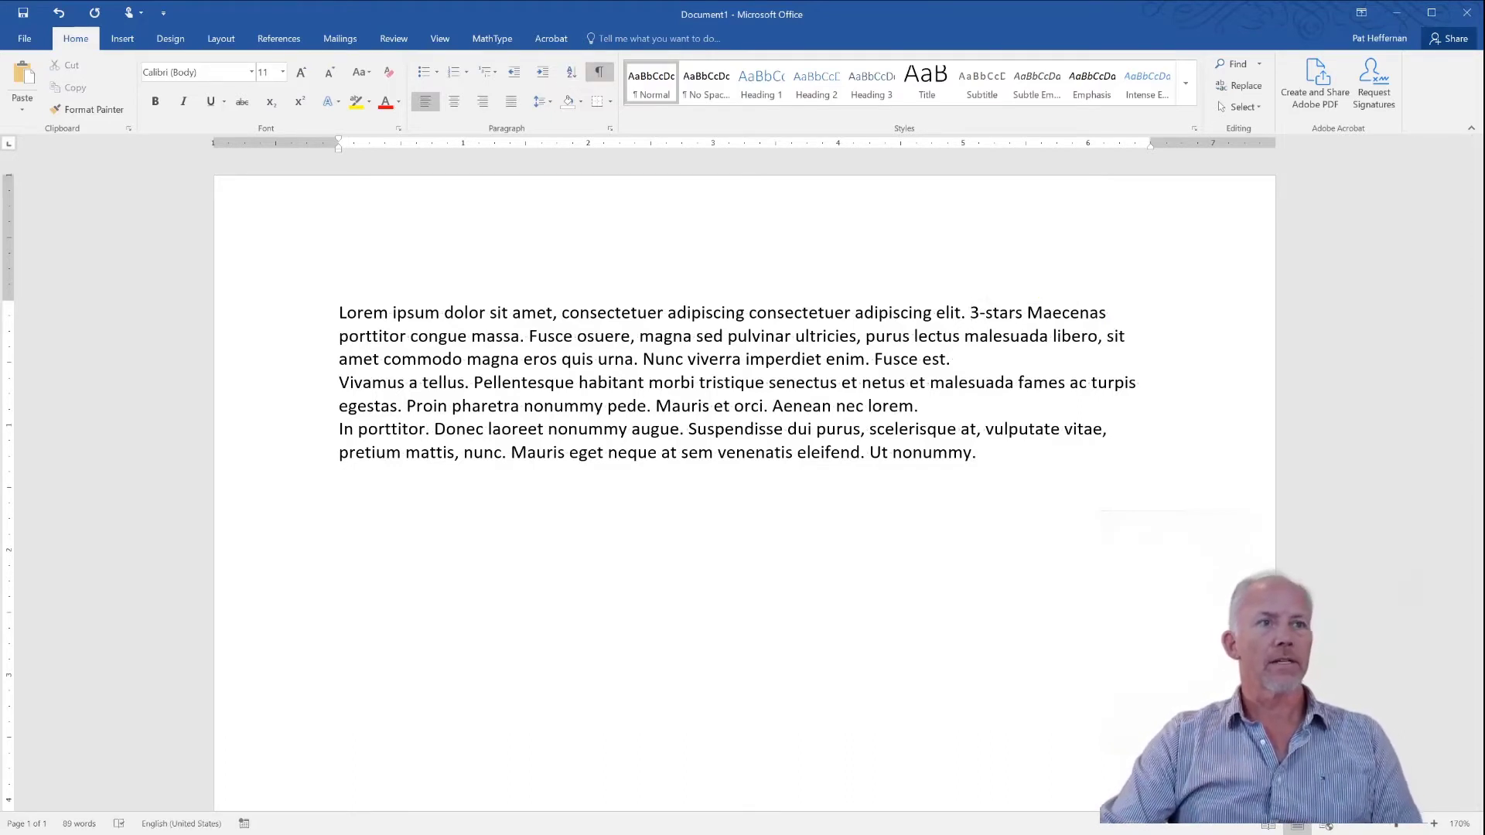
click(599, 71)
click(598, 71)
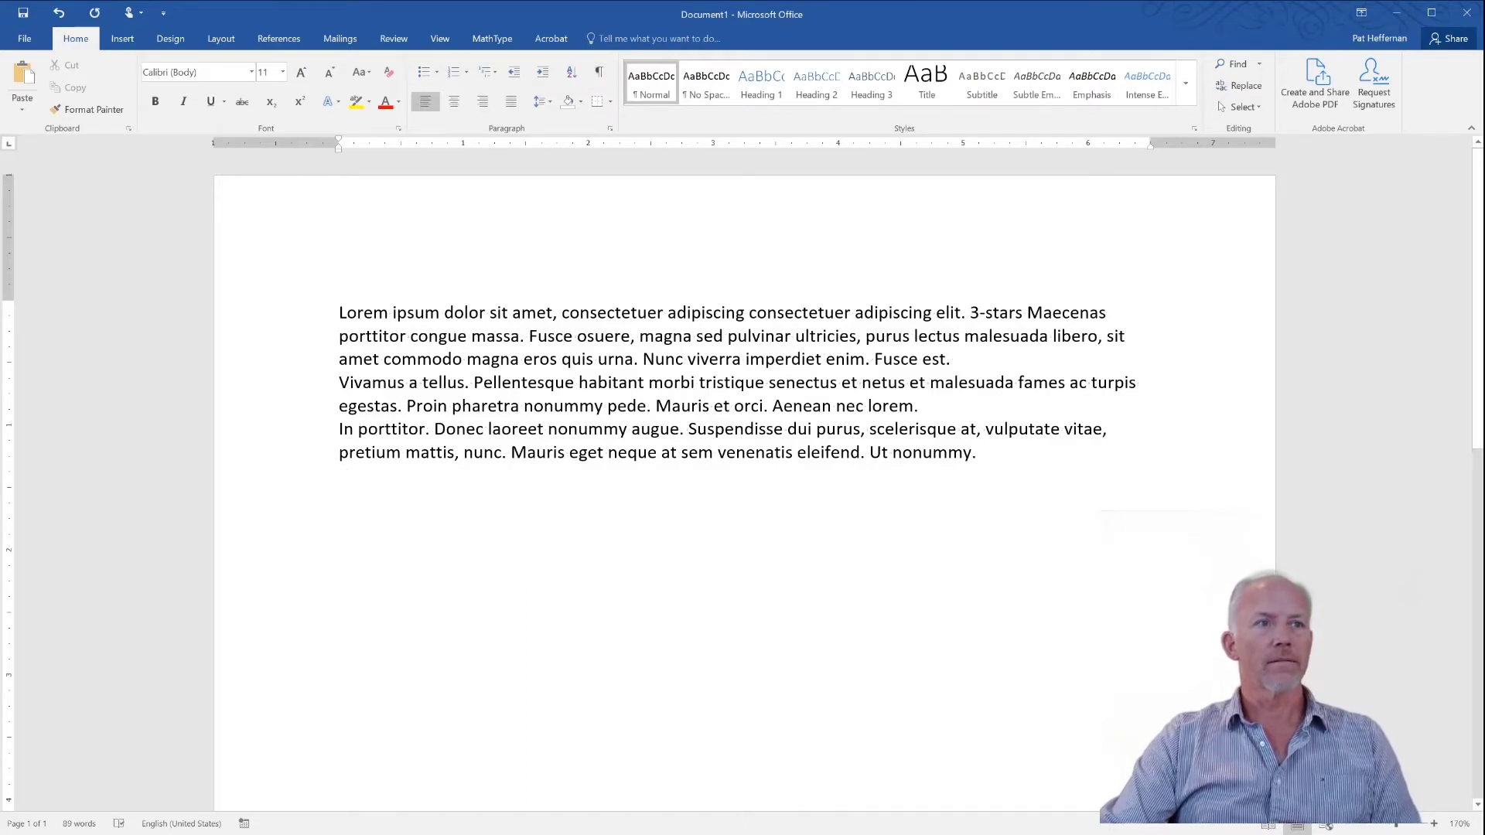
click(967, 312)
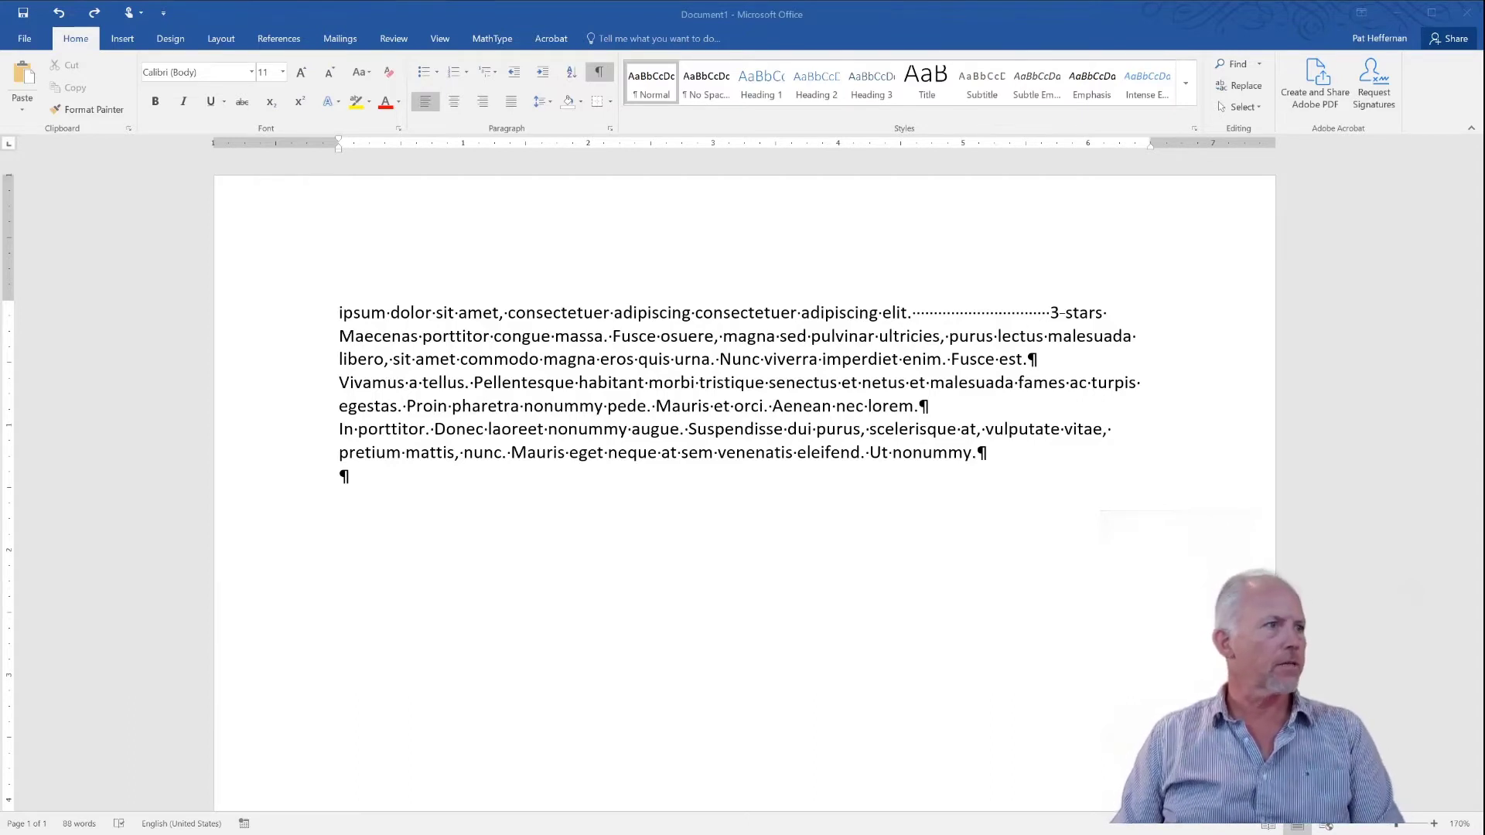
Step: Add the centered equation σ = My/I and its "Where:" definitions separated by manual line breaks below the third paragraph
text(σ = My/I Where:  σ is normal stress  M is moment  y is distance from the neutral axix; and  I is the moment of inertia)
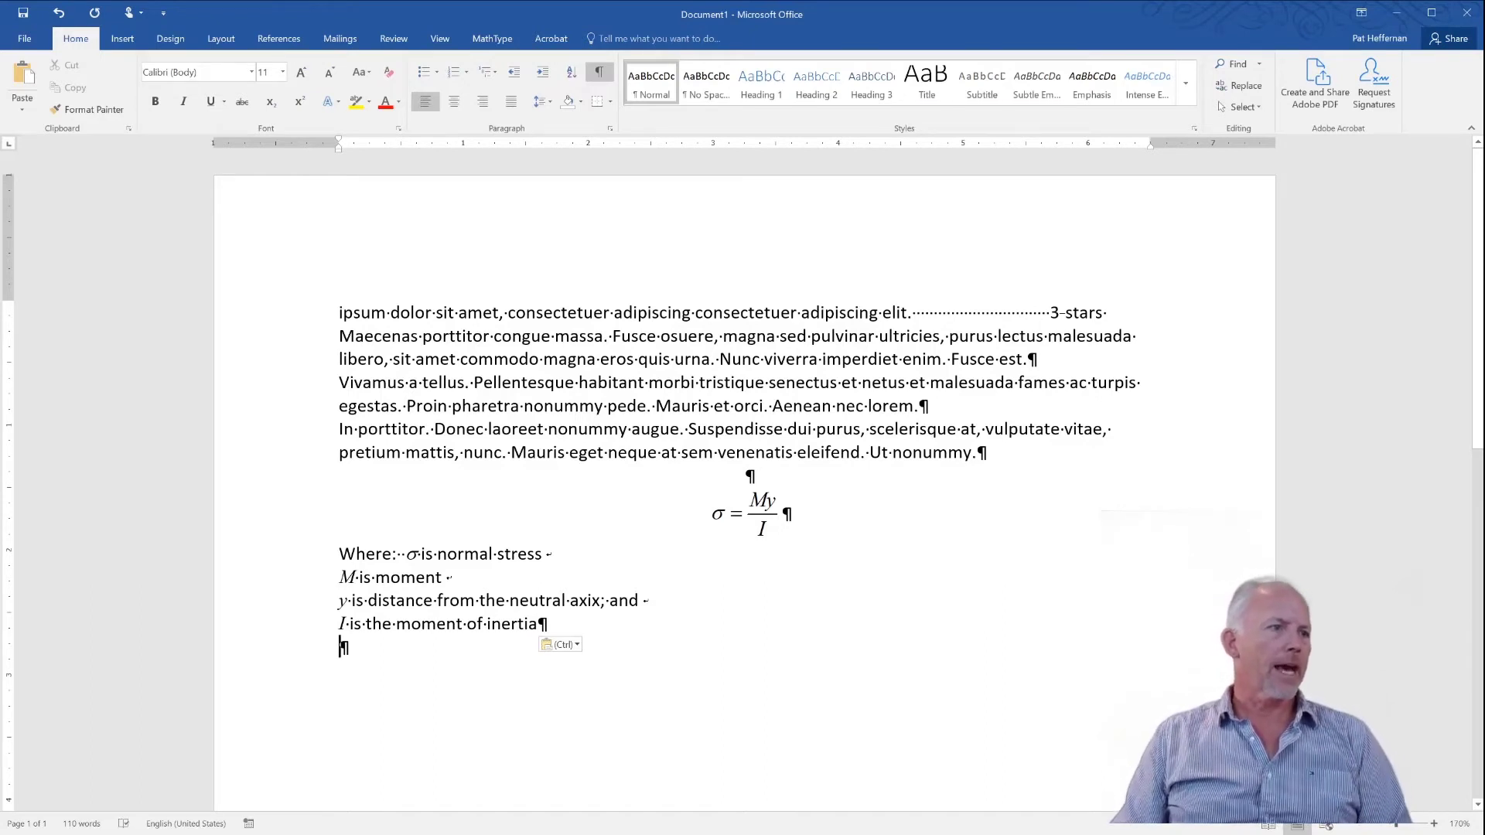
double_click(549, 554)
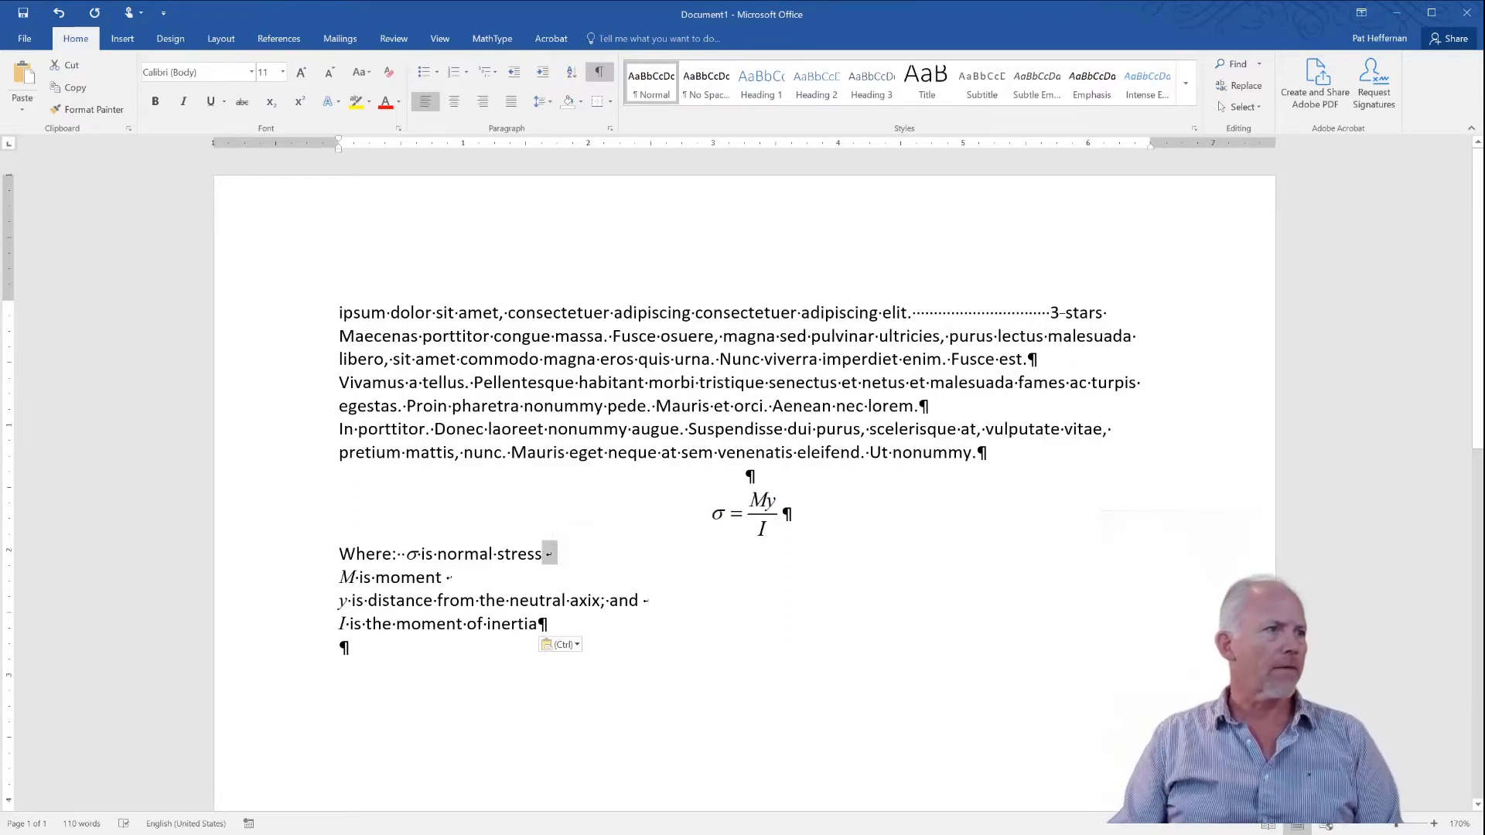
click(446, 577)
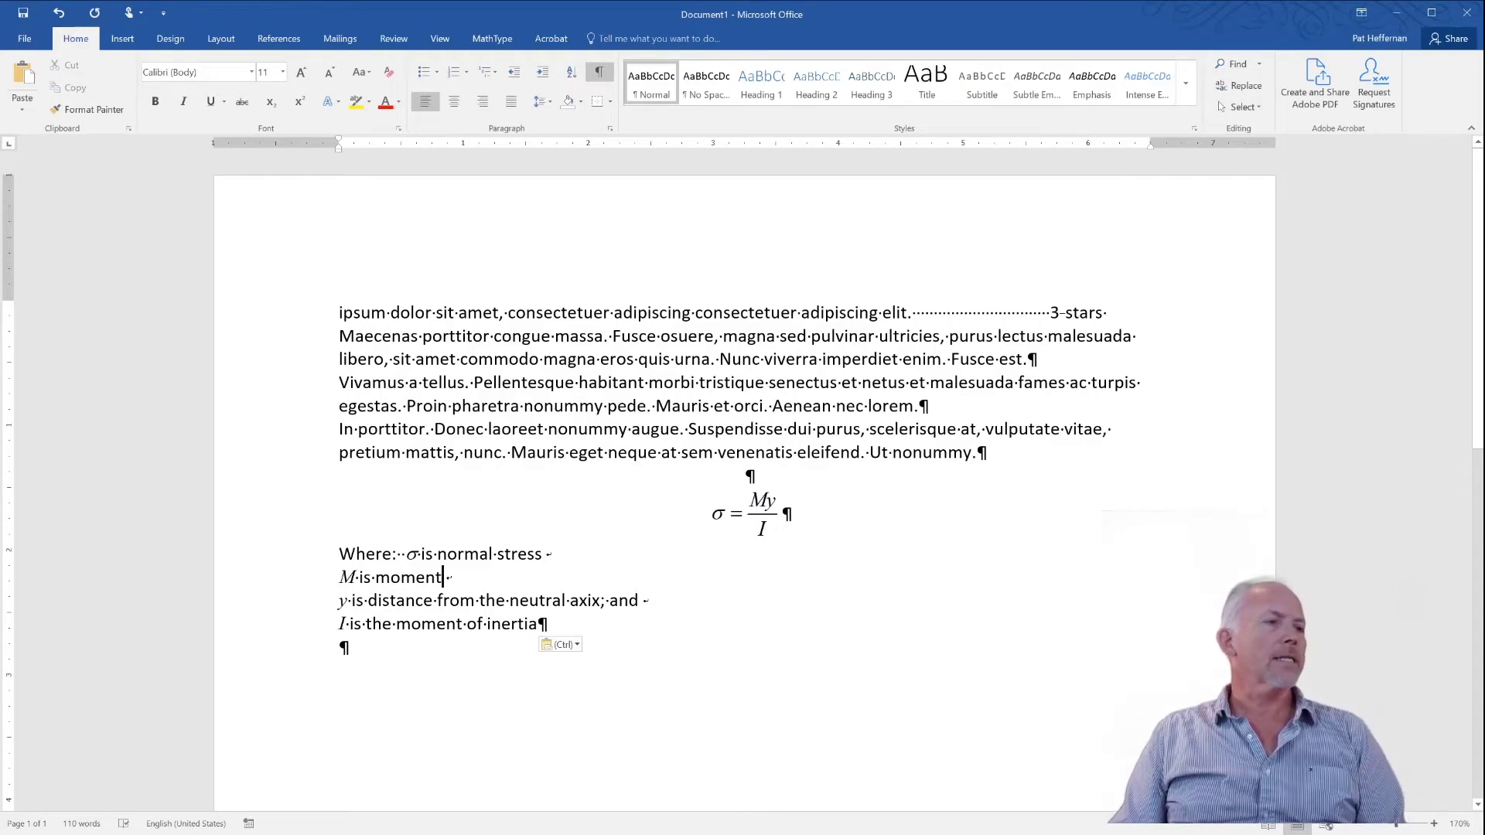
Step: Try to align the "M is moment" line under σ by padding it with spaces, and delete those spaces
click(406, 554)
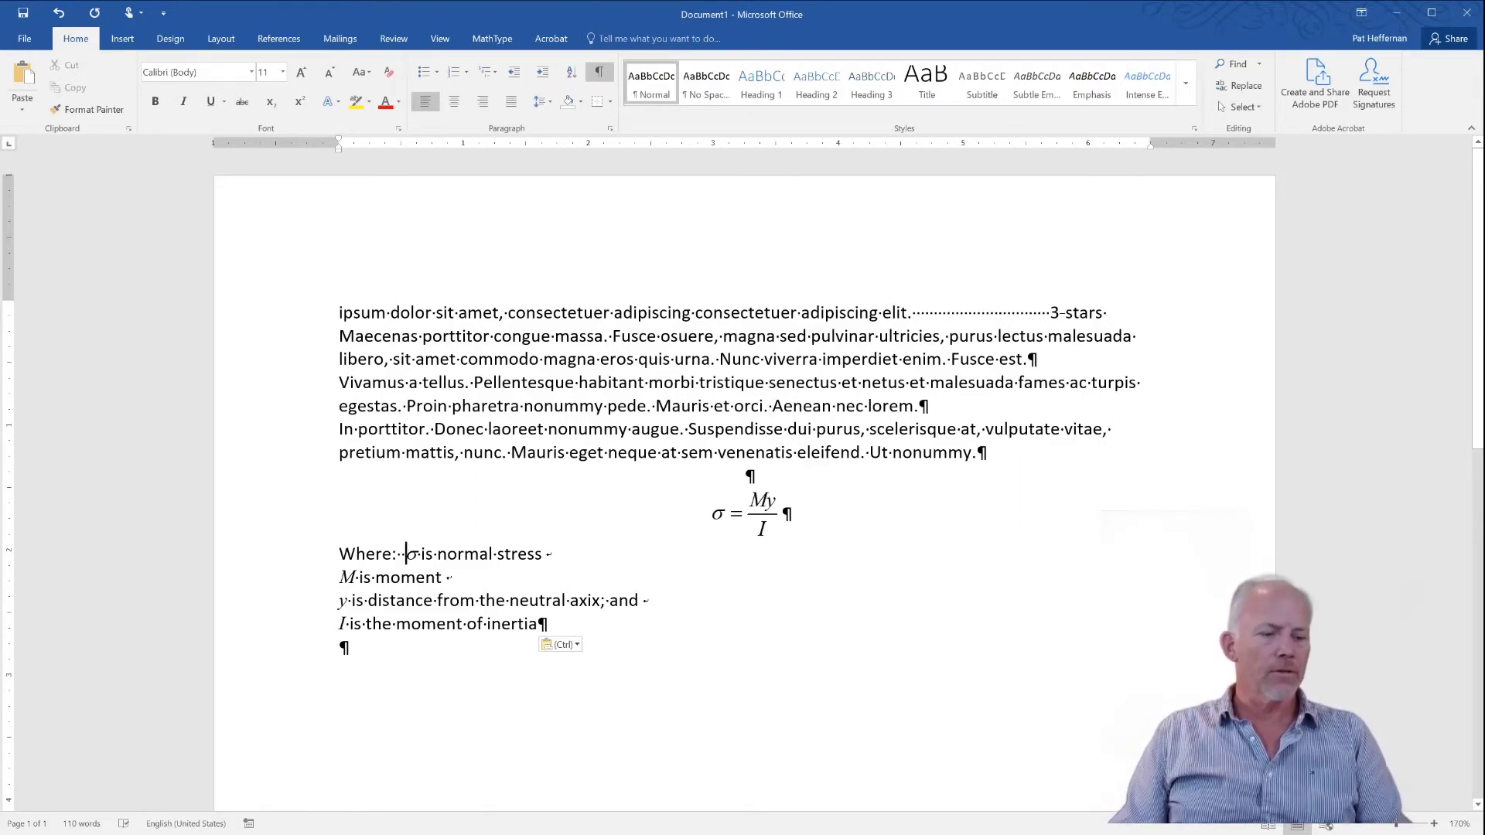
click(341, 577)
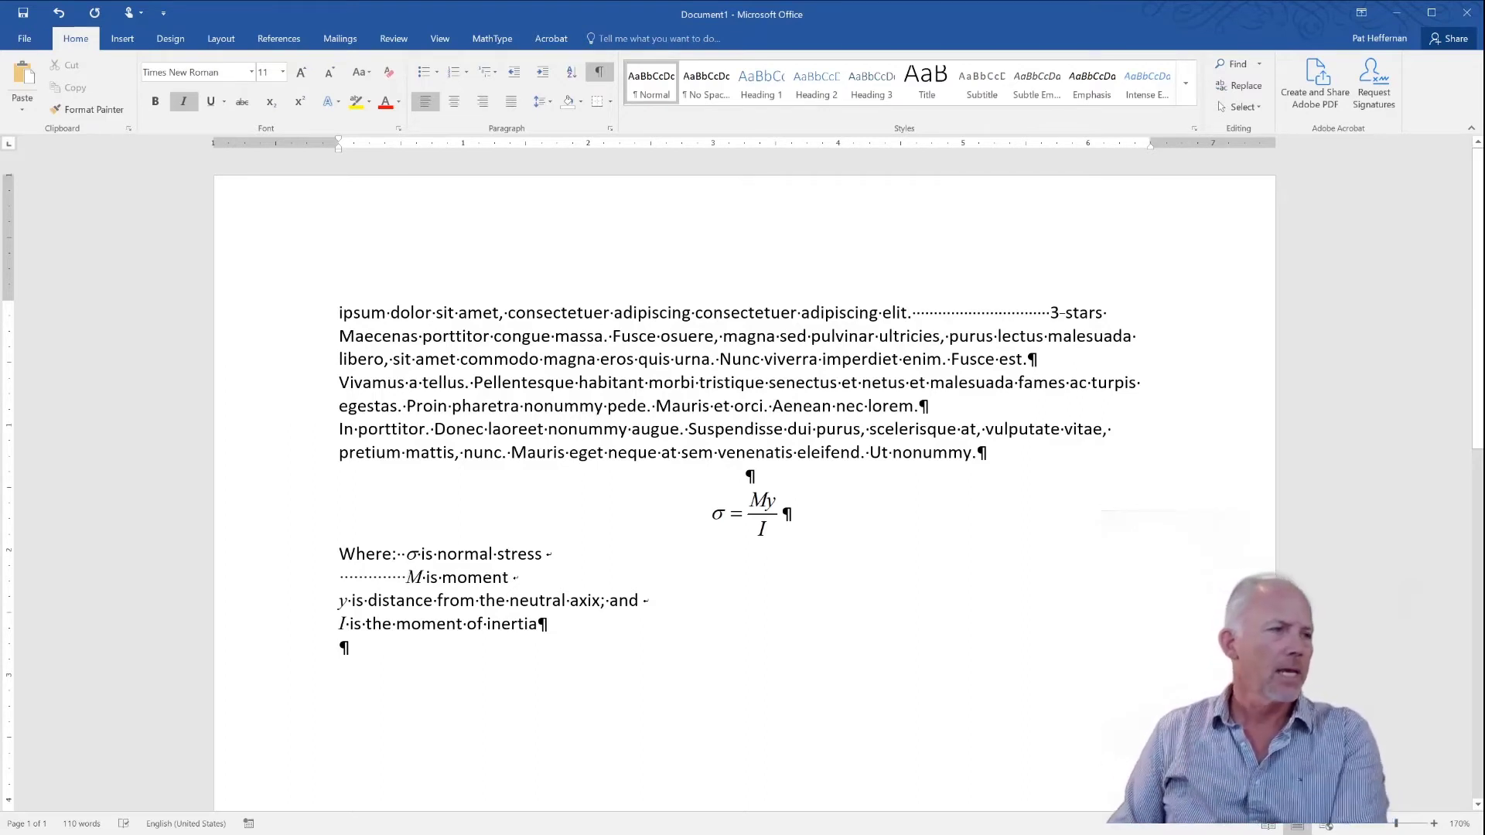
key(BackSpace)
key(BackSpace)
key(BackSpace)
key(BackSpace)
key(BackSpace)
key(BackSpace)
key(BackSpace)
key(BackSpace)
key(BackSpace)
key(BackSpace)
key(BackSpace)
key(BackSpace)
key(BackSpace)
key(BackSpace)
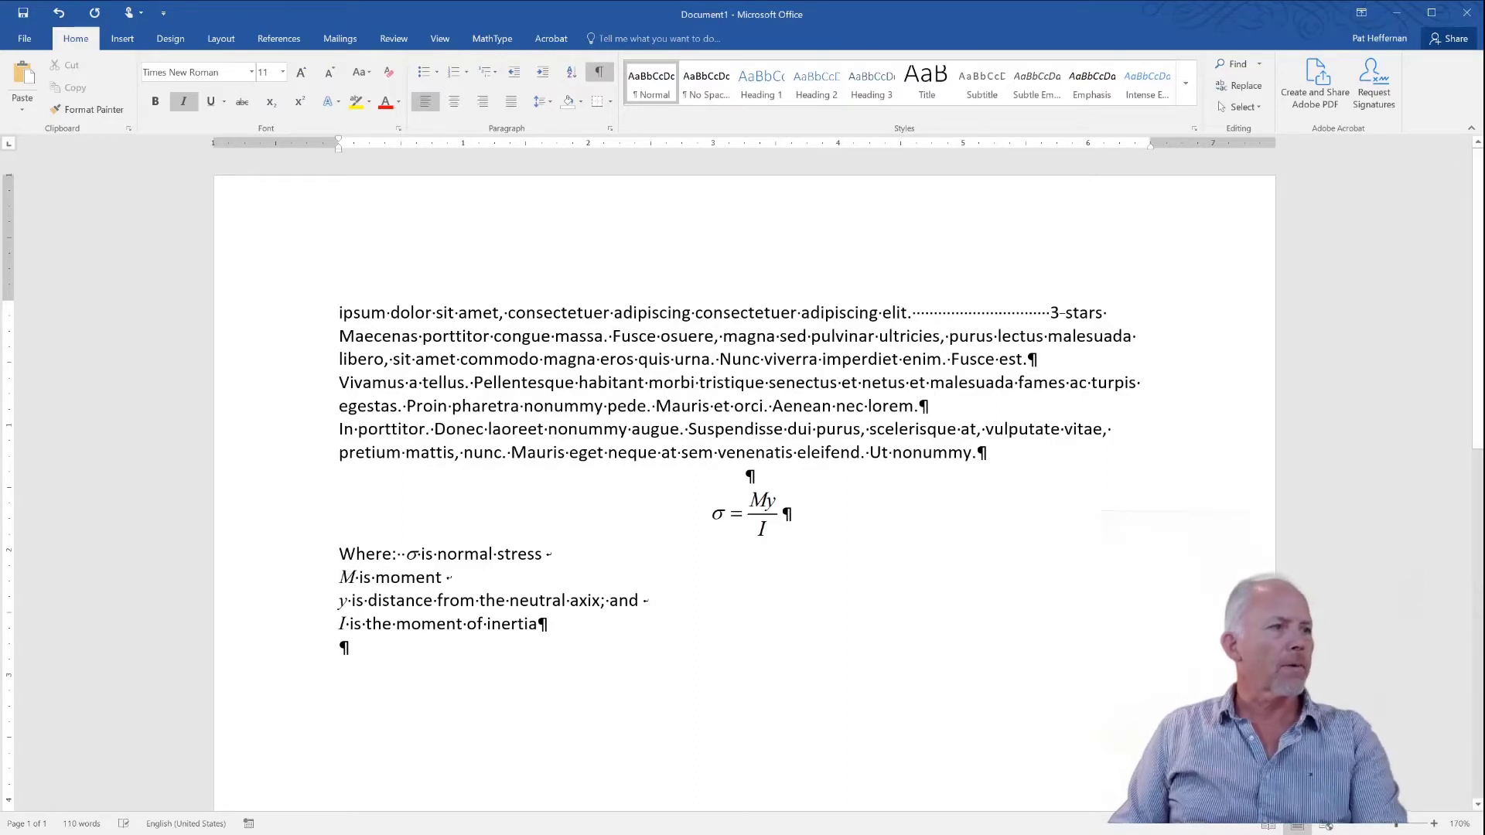
Step: Replace the spaces between "Where:" and σ with a tab and copy that tab
click(402, 554)
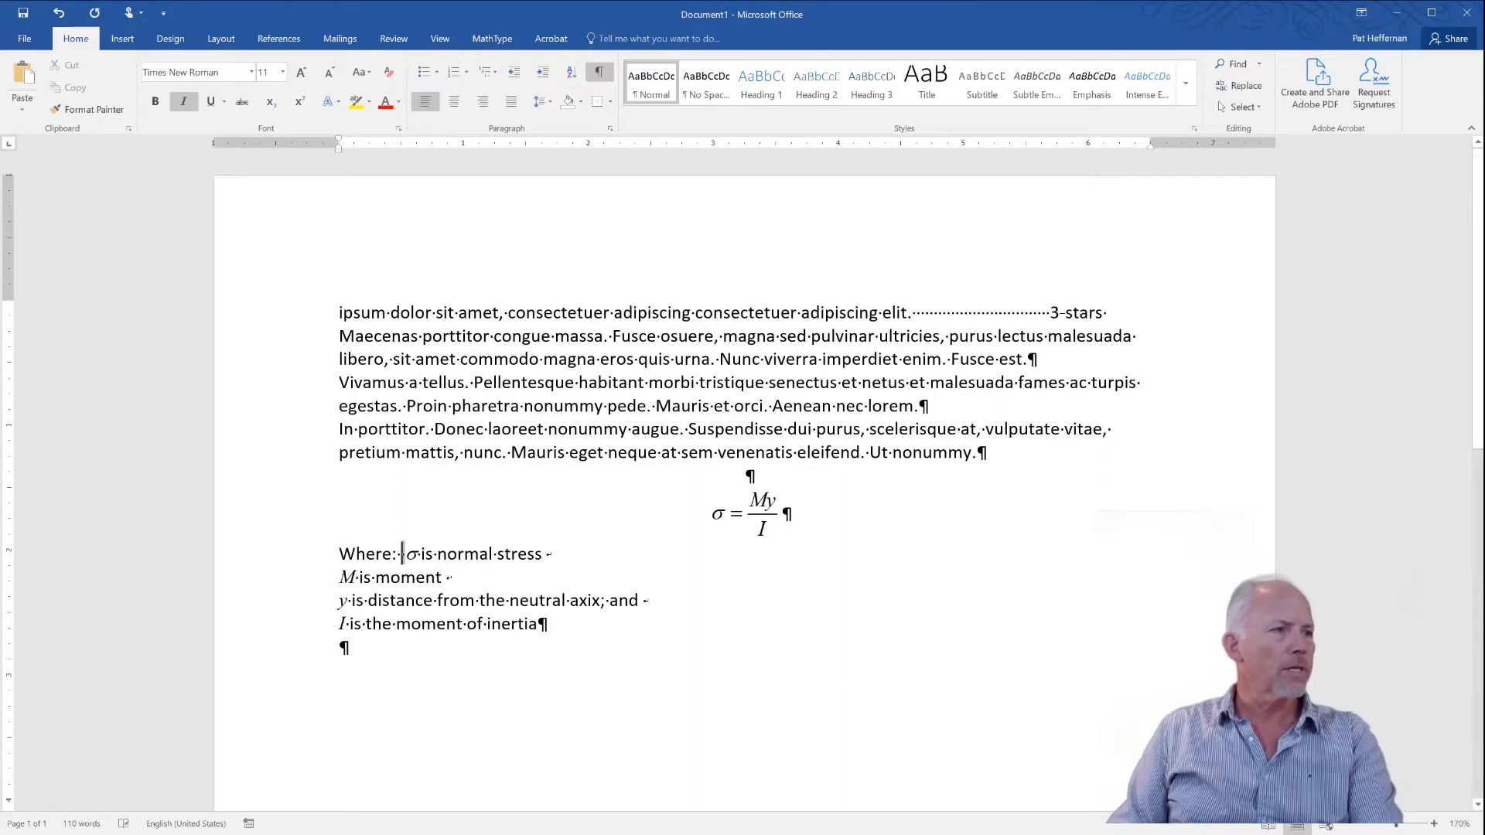
key(BackSpace)
key(ctrl+z)
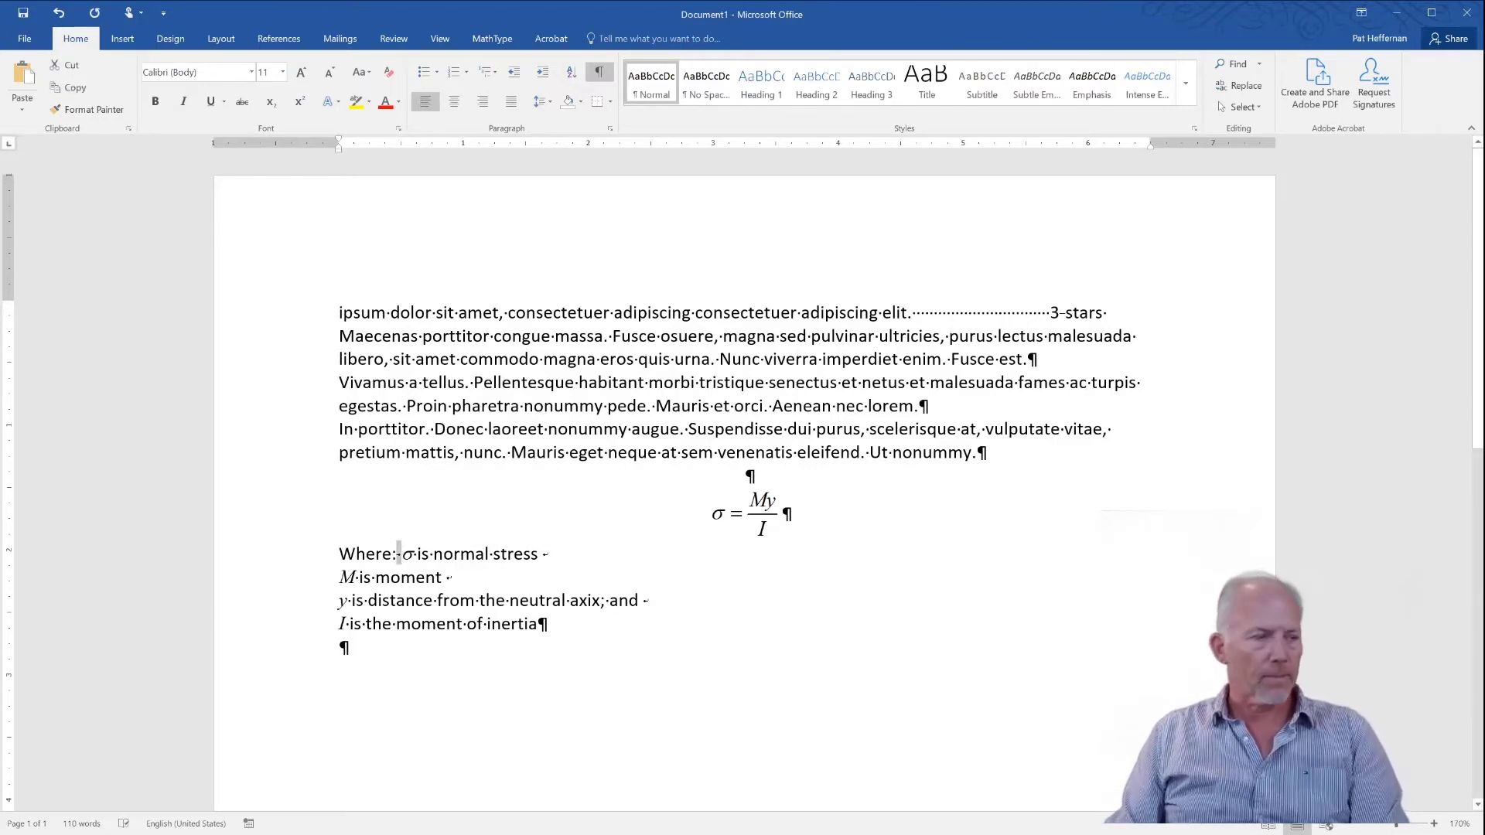
Step: Paste the copied tab at the start of the M, y and I definition lines
click(339, 577)
key(ctrl+v)
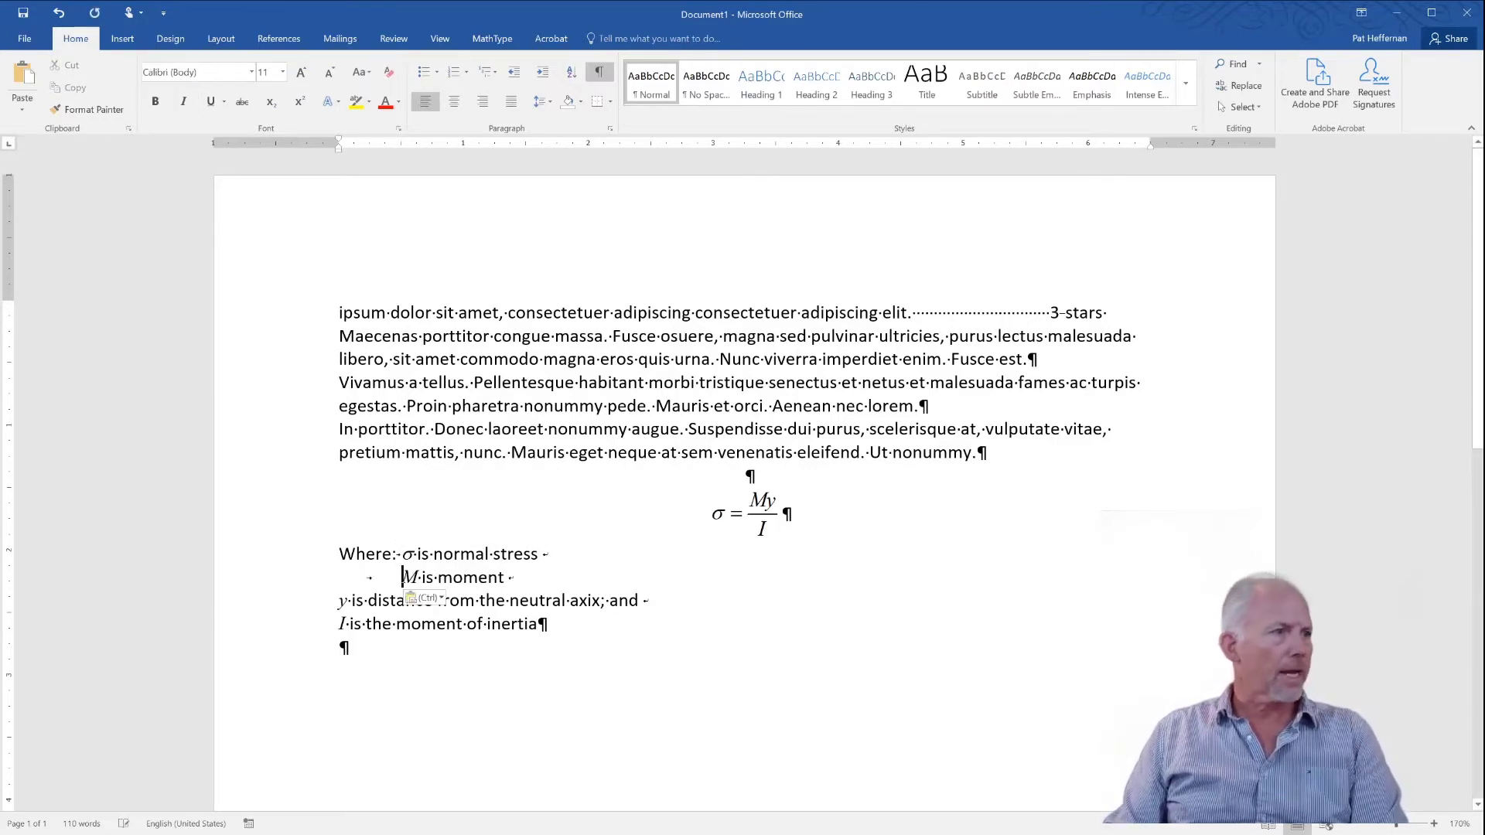
click(338, 600)
key(ctrl+v)
click(339, 624)
key(ctrl+v)
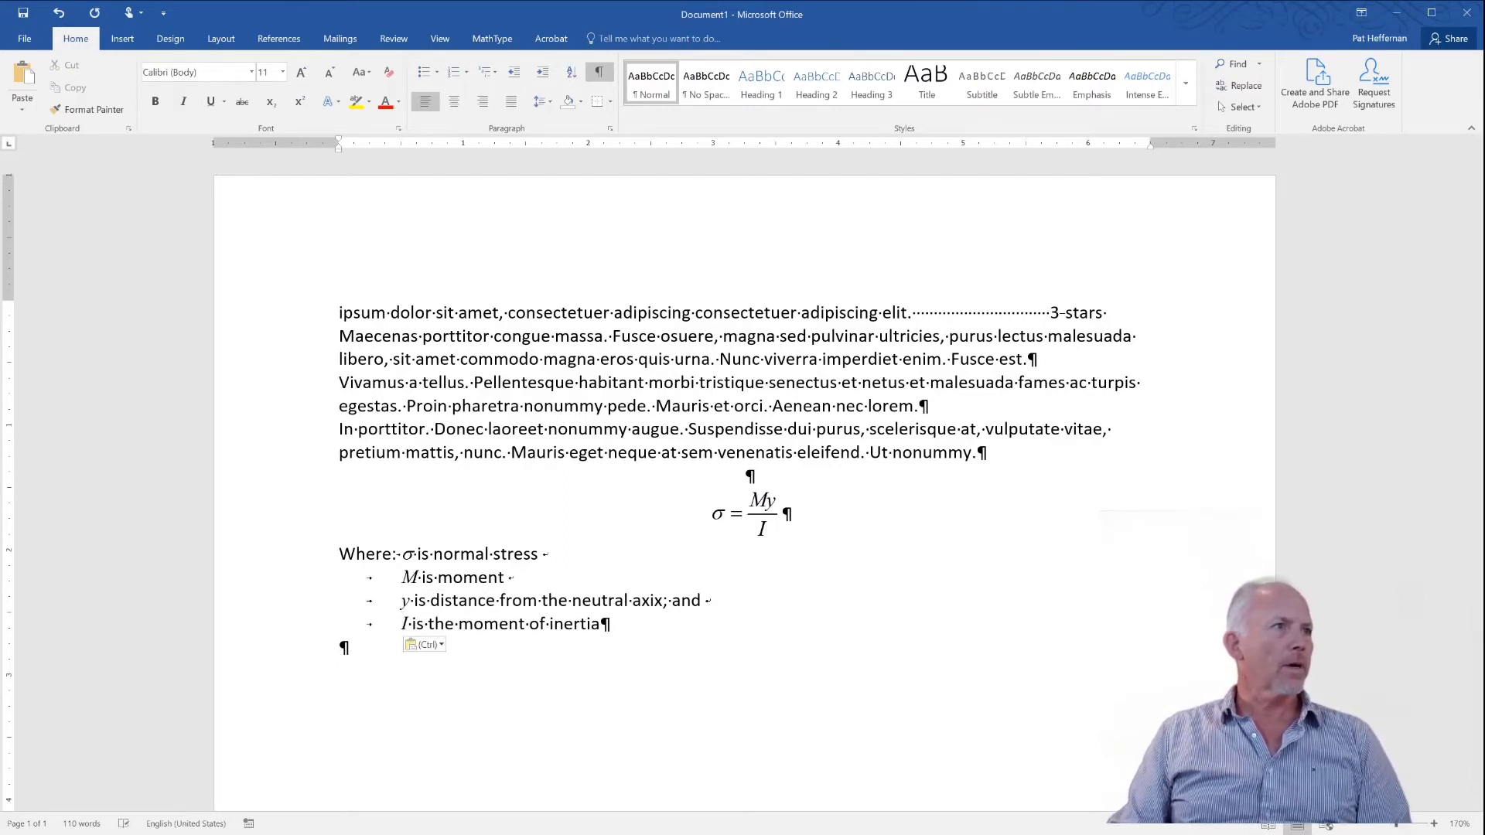
Step: Move the left tab stop of the "Where:" definitions to about 0.6 inch so that all four definitions line up
mouse_move(401, 147)
mouse_down()
mouse_move(365, 146)
mouse_move(427, 146)
mouse_move(380, 146)
mouse_up()
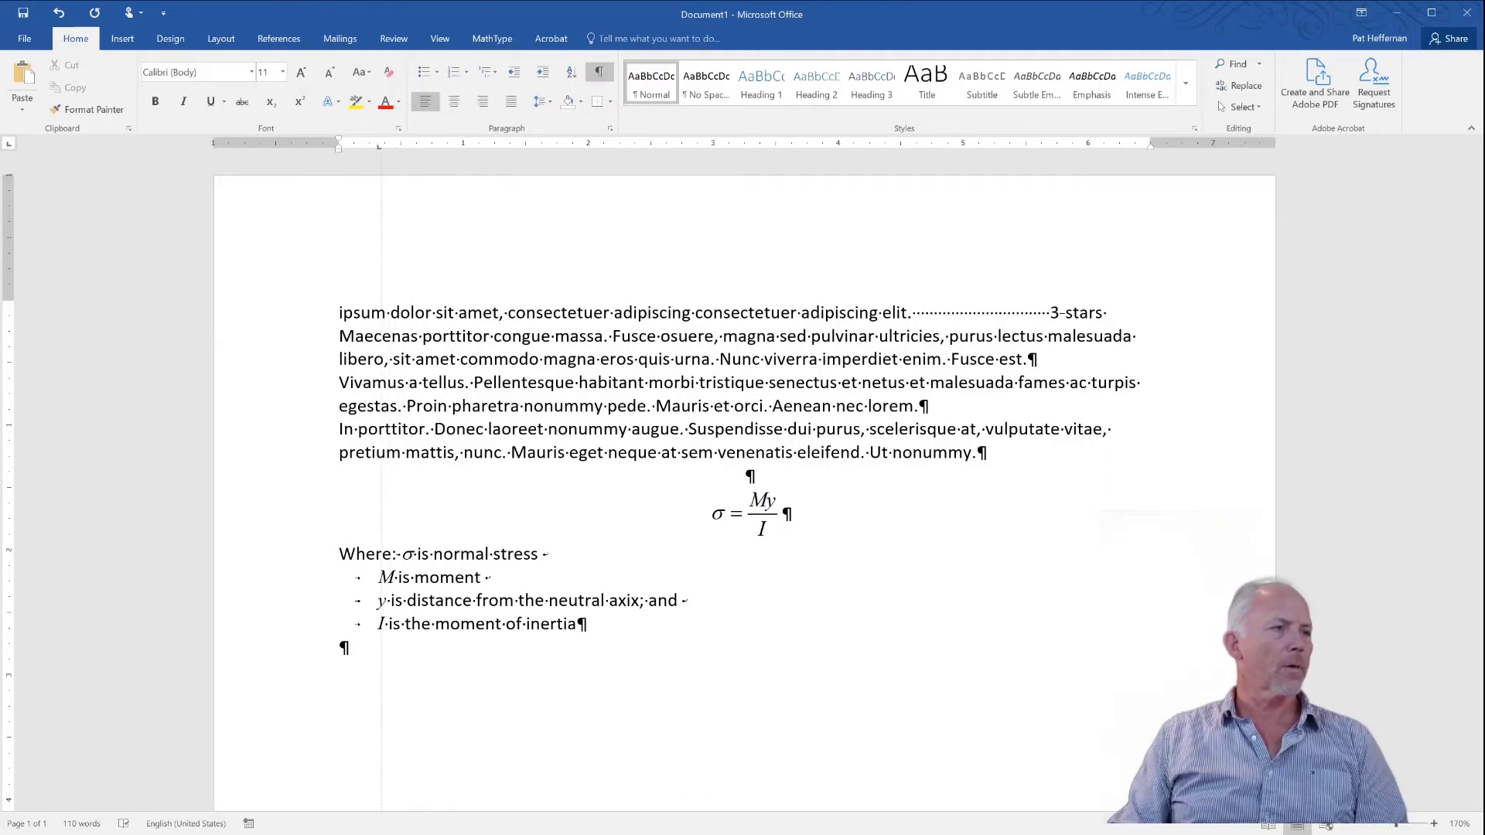
drag(380, 146, 417, 146)
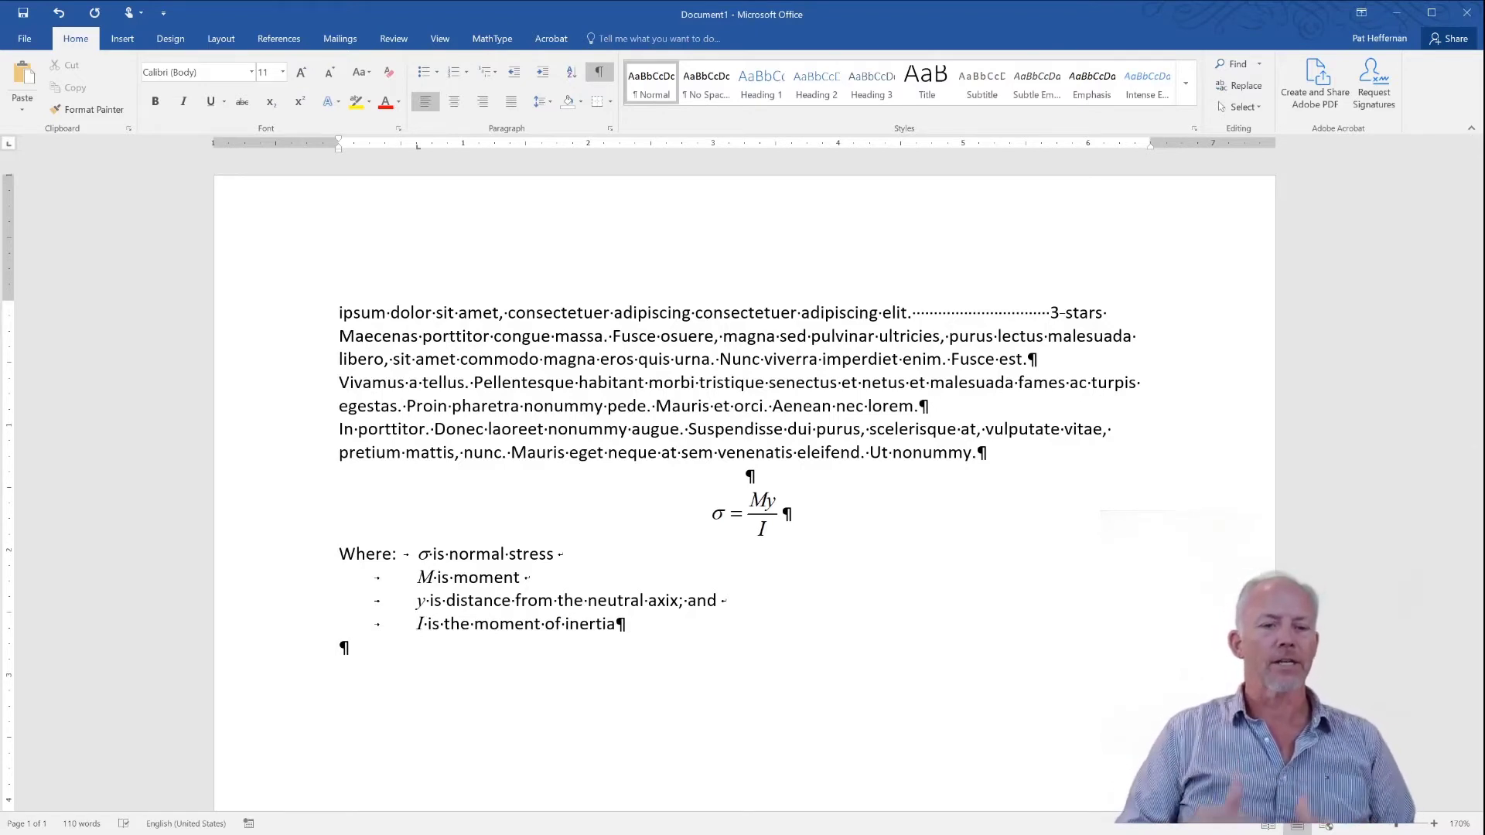
click(506, 553)
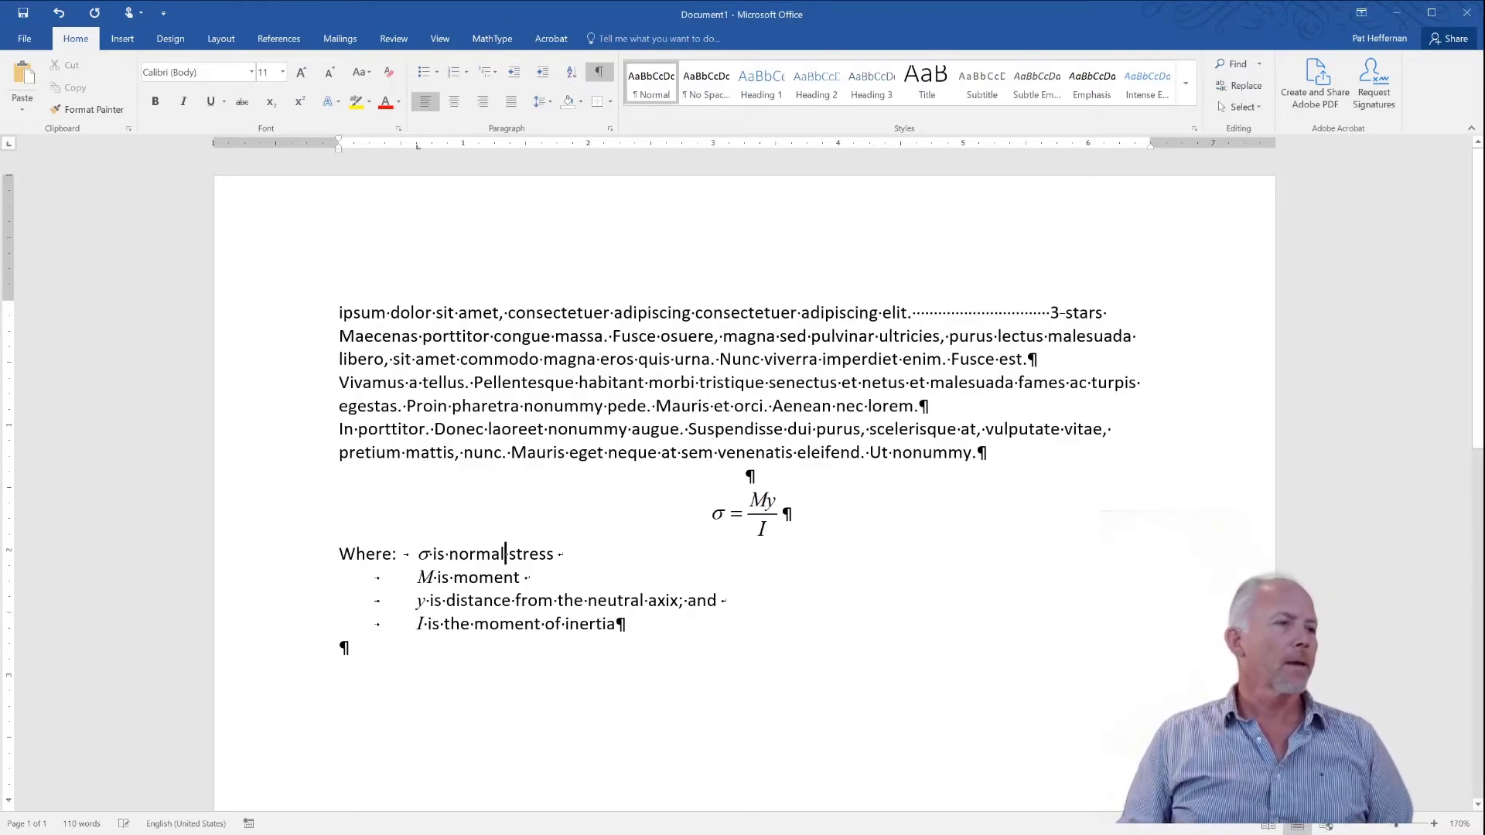
click(450, 554)
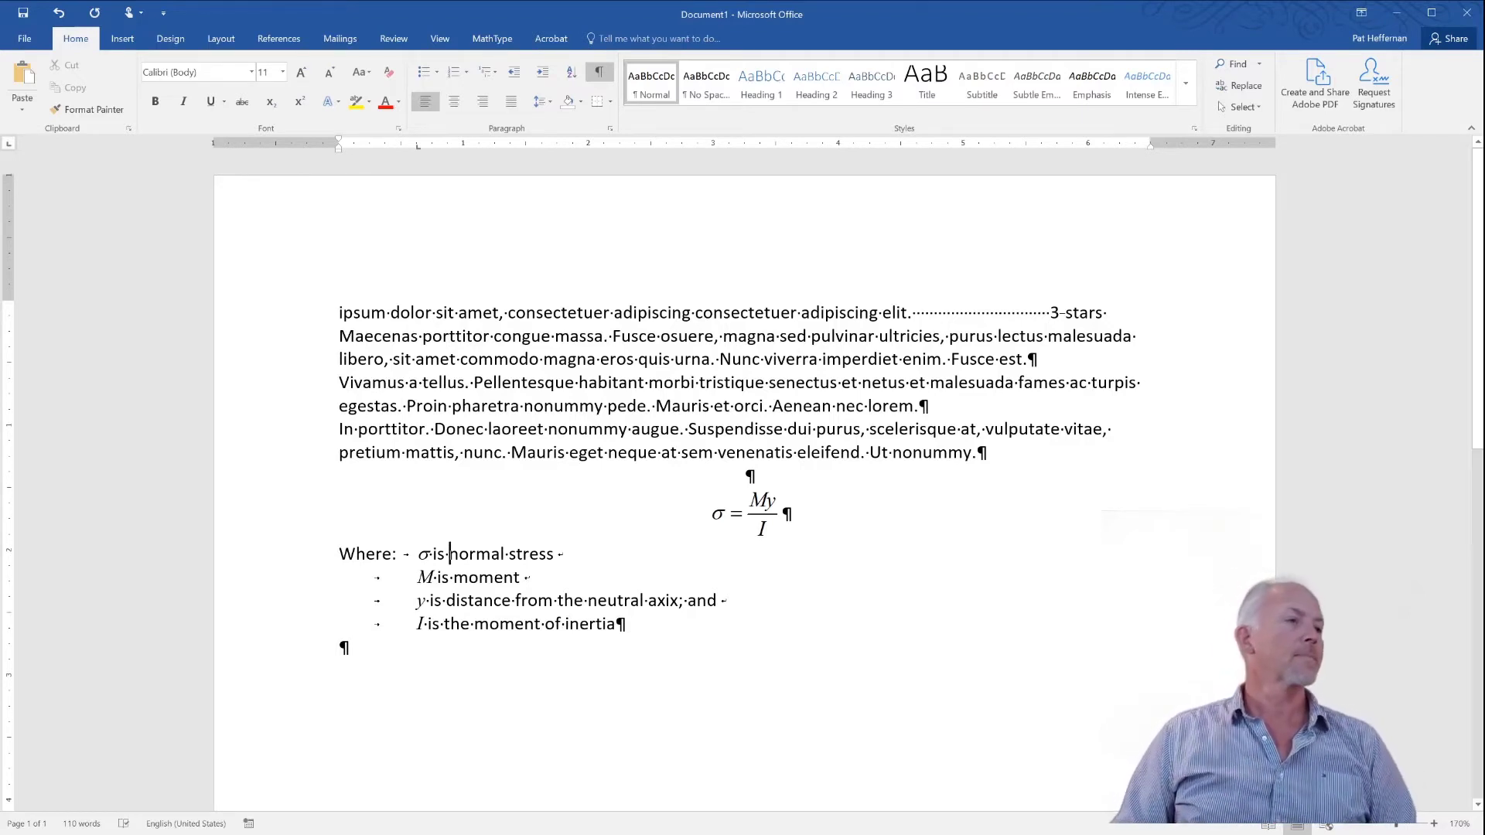
click(492, 554)
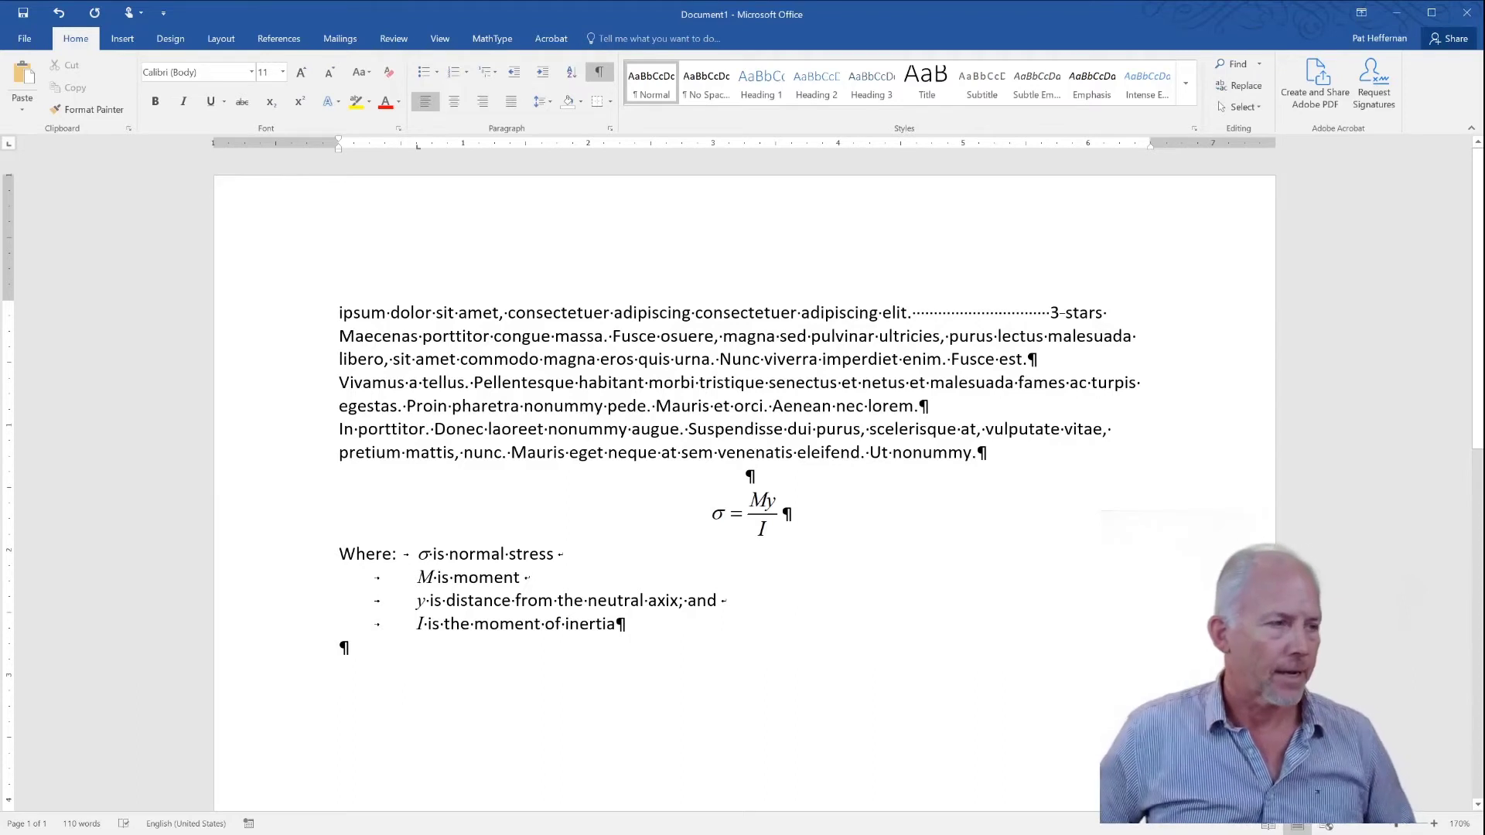
Step: Insert a Lorem ipsum paragraph on the blank line below the definitions and view its paragraph settings
click(341, 646)
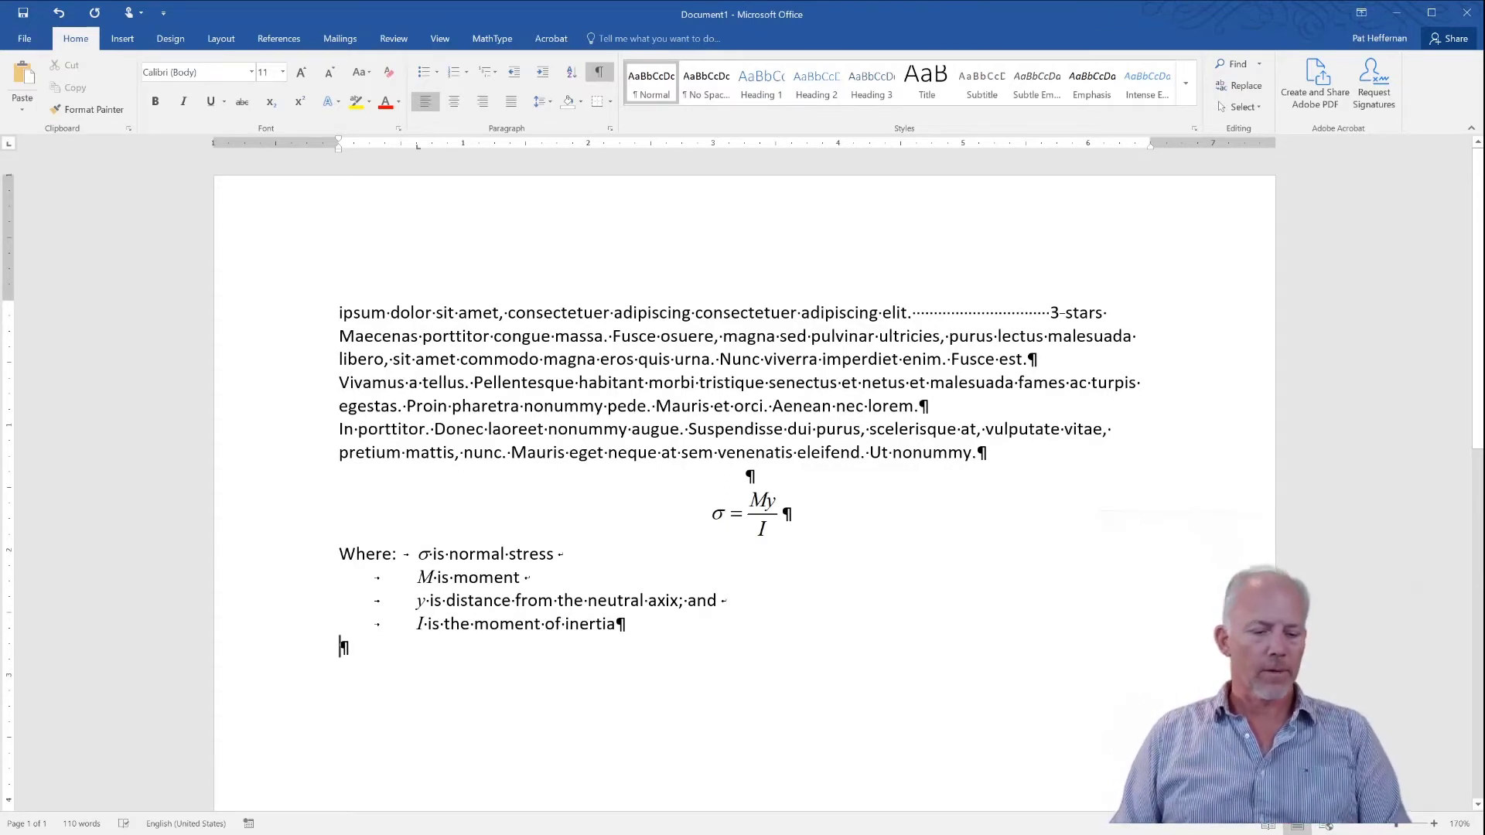
text(Lorem ipsum dolor sit amet, consectetuer adipiscing elit. Maecenas porttitor congue massa. Fusce posuere, magna sed pulvinar ultricies, purus lectus malesuada libero, sit amet commodo magna eros quis urna. Nunc viverra imperdiet enim. Fusce est. Vivamus a tellus. Pellentesque habitant morbi tristique senectus et netus et malesuada fames ac turpis egestas. Proin pharetra nonummy pede. Mauris et orci.)
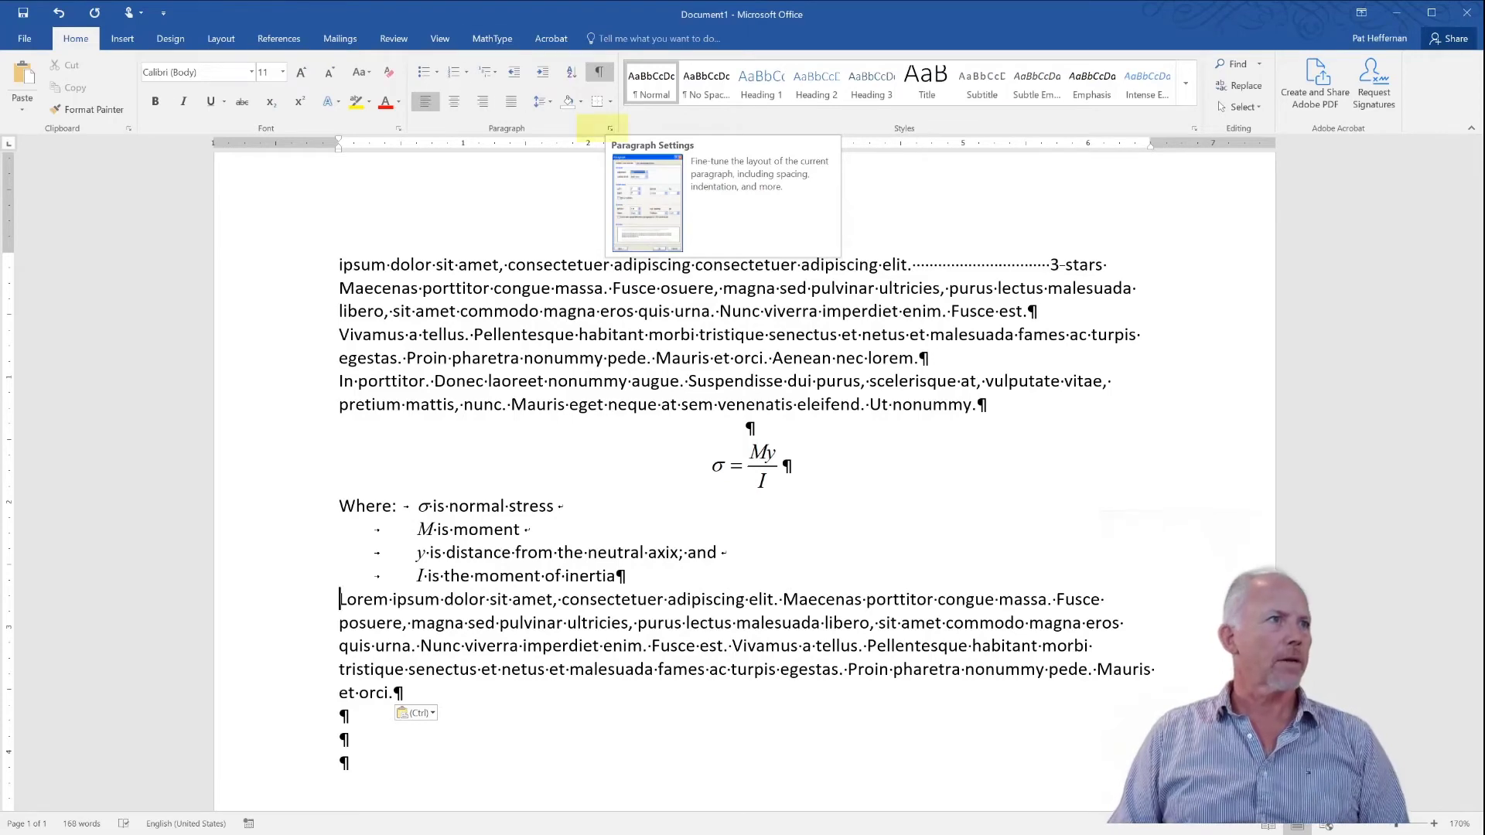
click(609, 127)
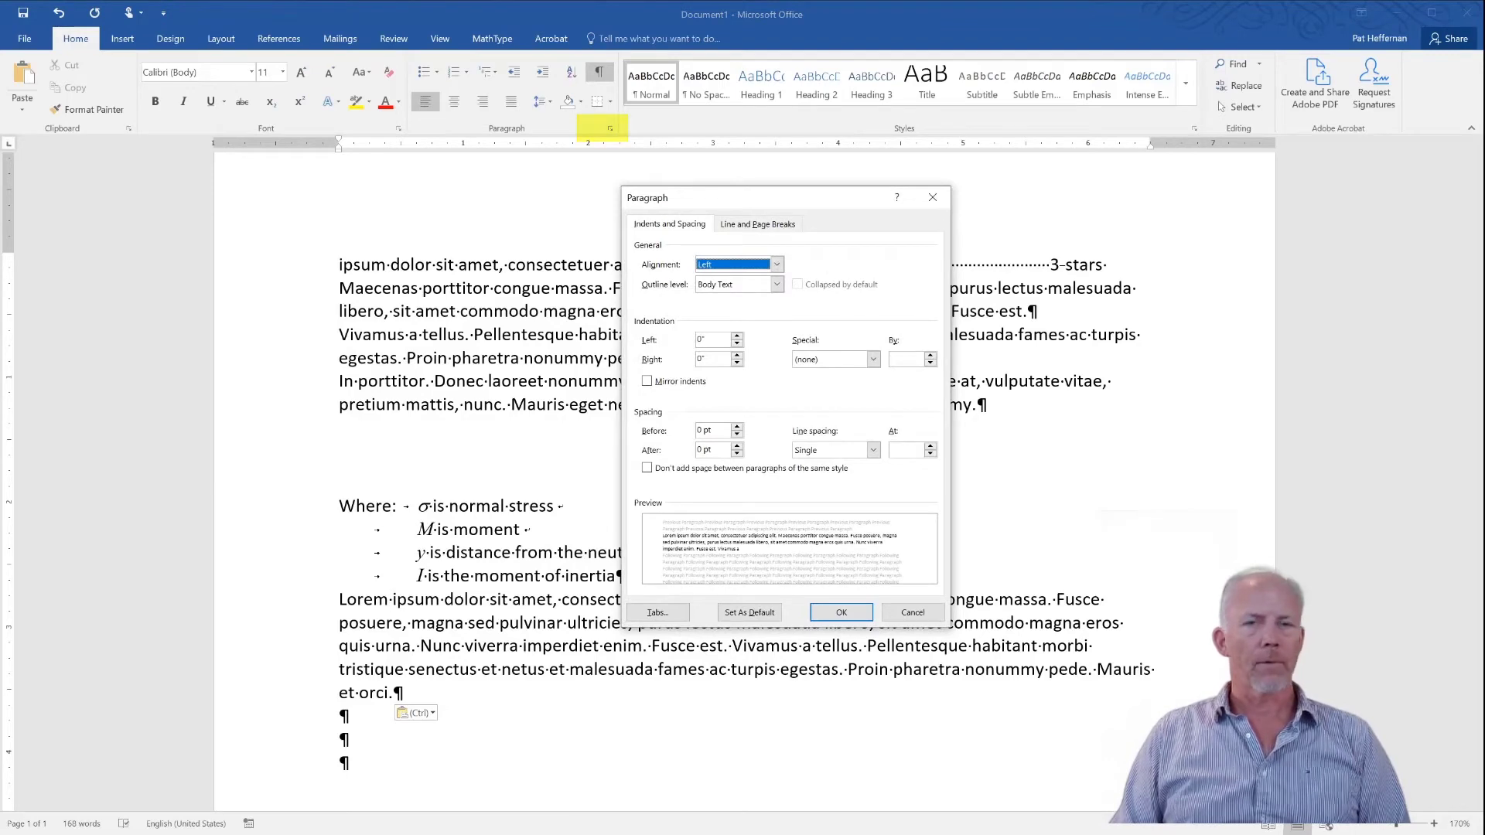
click(913, 611)
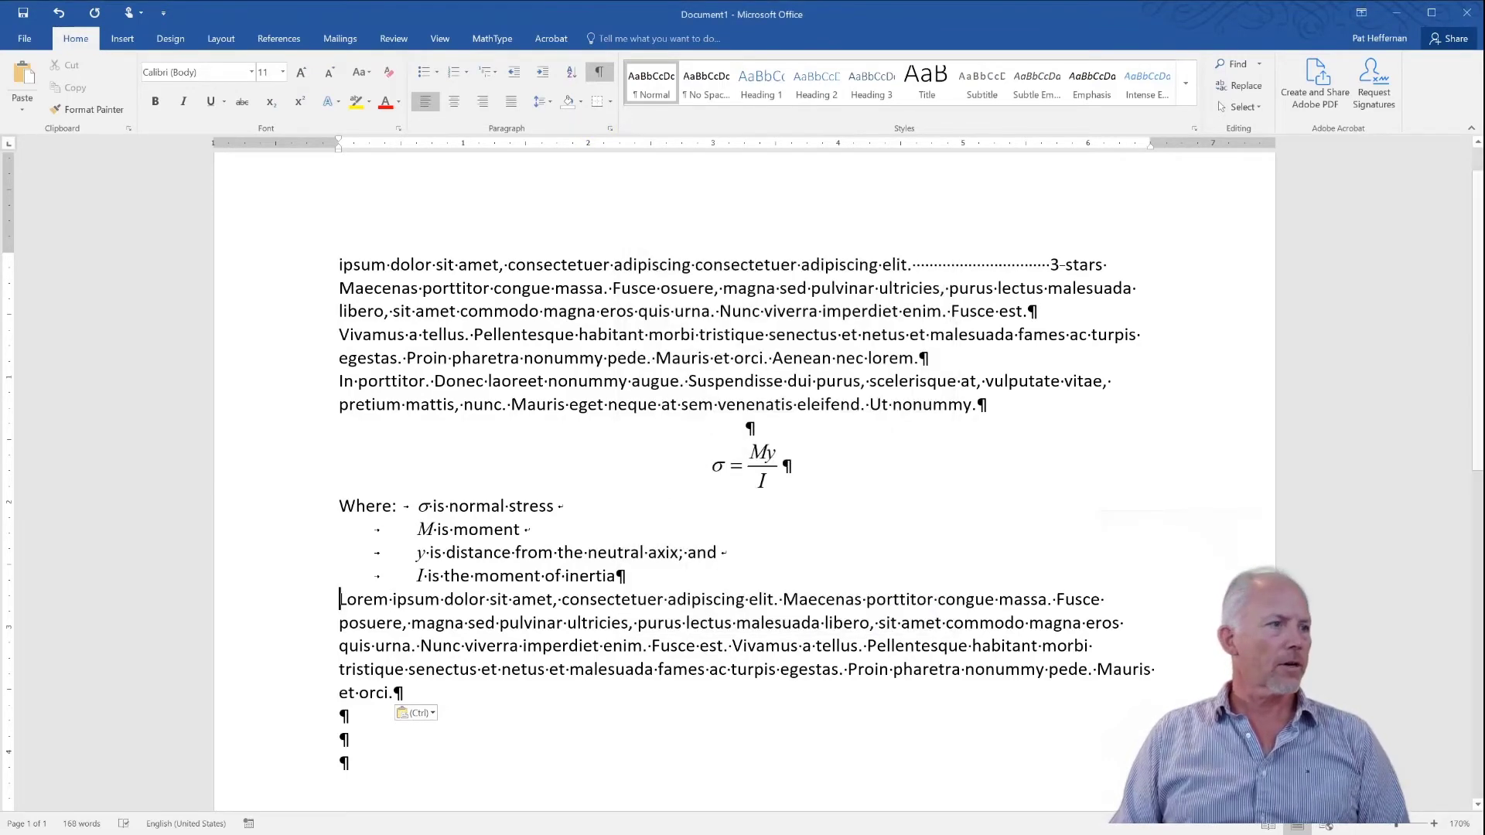
Step: In the new Lorem ipsum paragraph's settings, set both the left and right indents to 0.5 inch
right_click(342, 603)
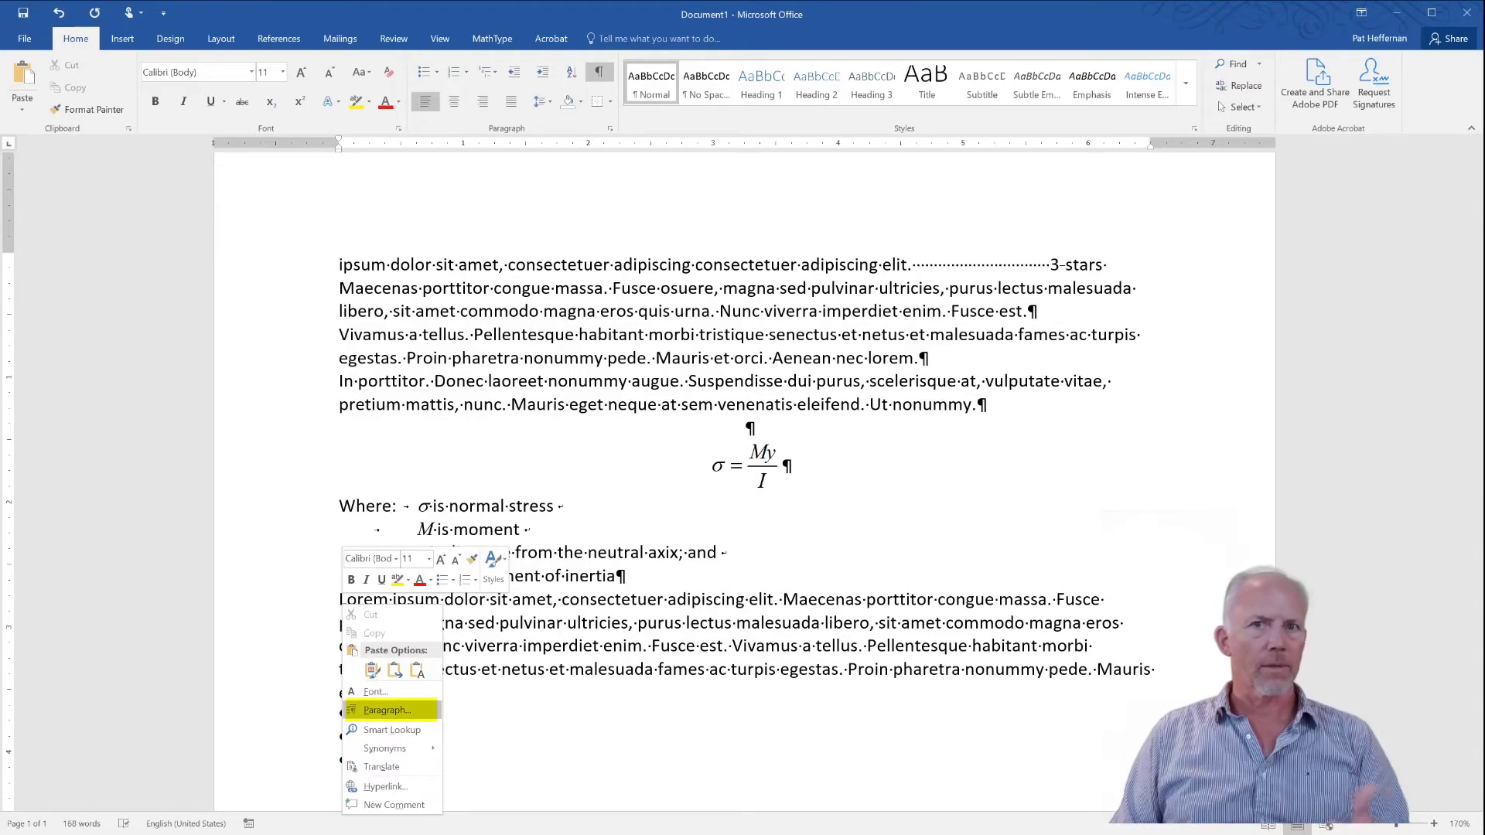
click(386, 710)
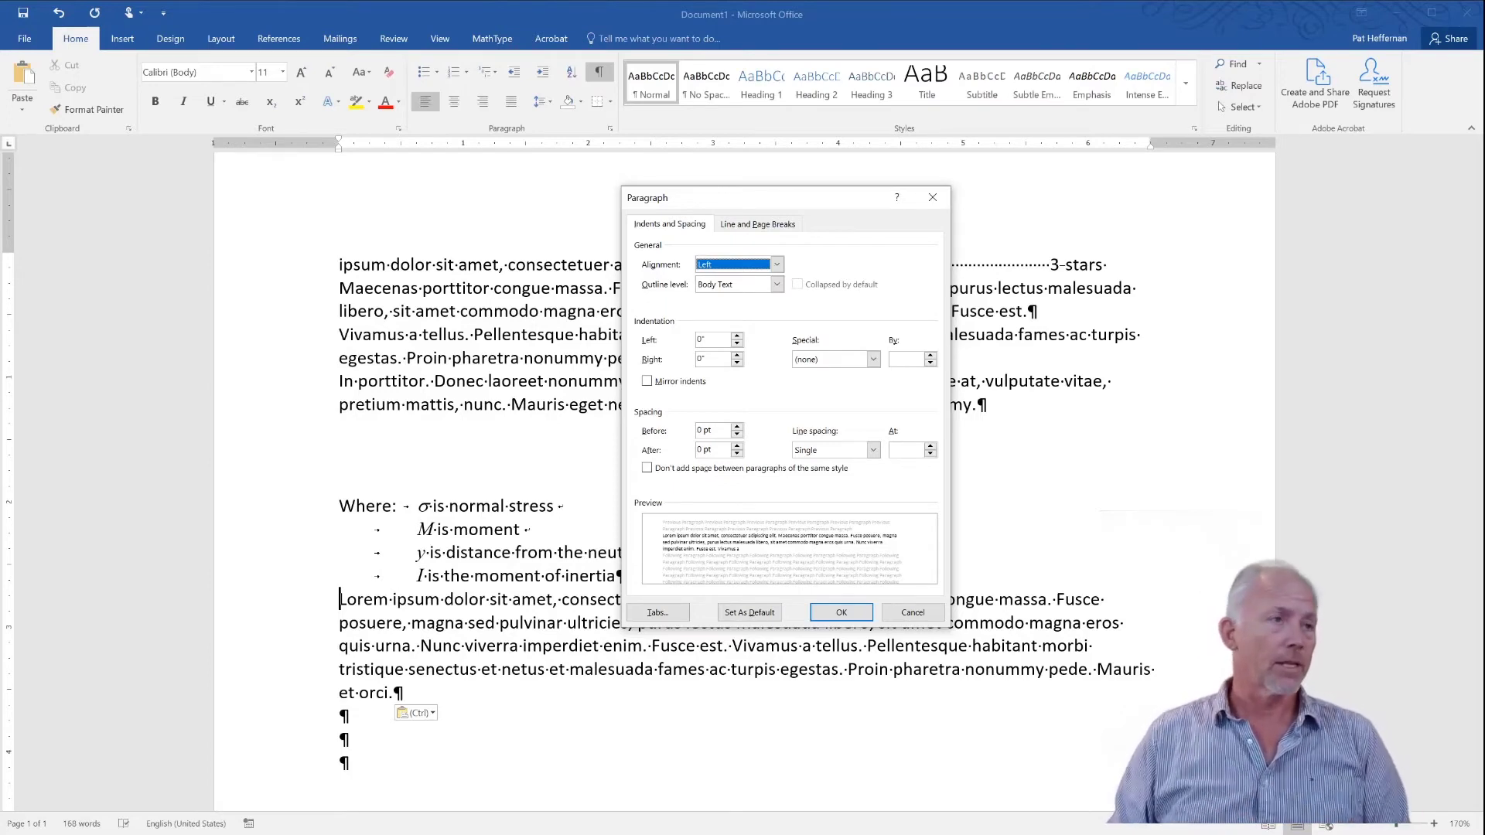
drag(826, 198, 1138, 164)
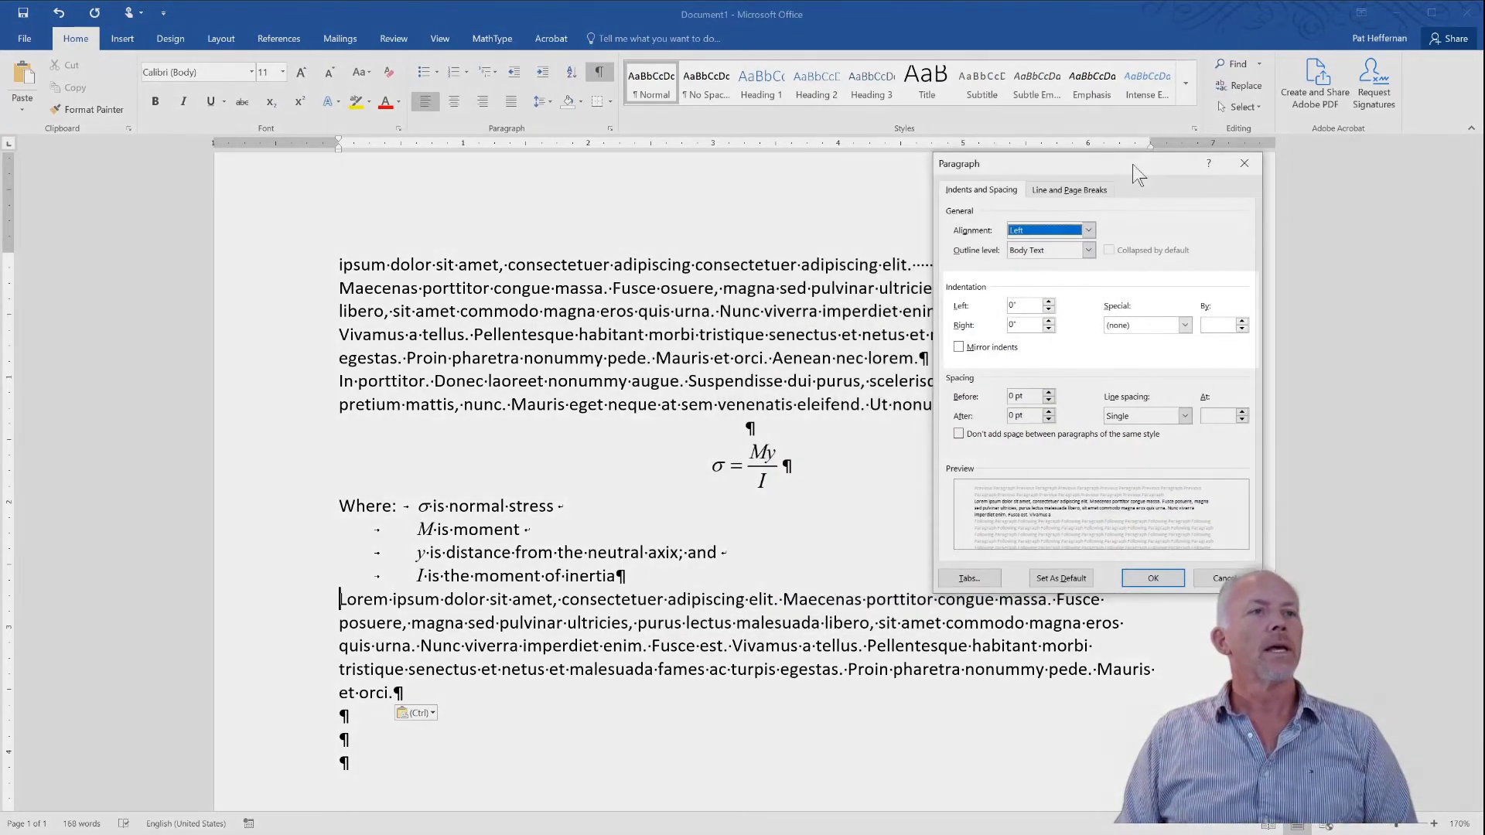
double_click(1012, 305)
text(0.5)
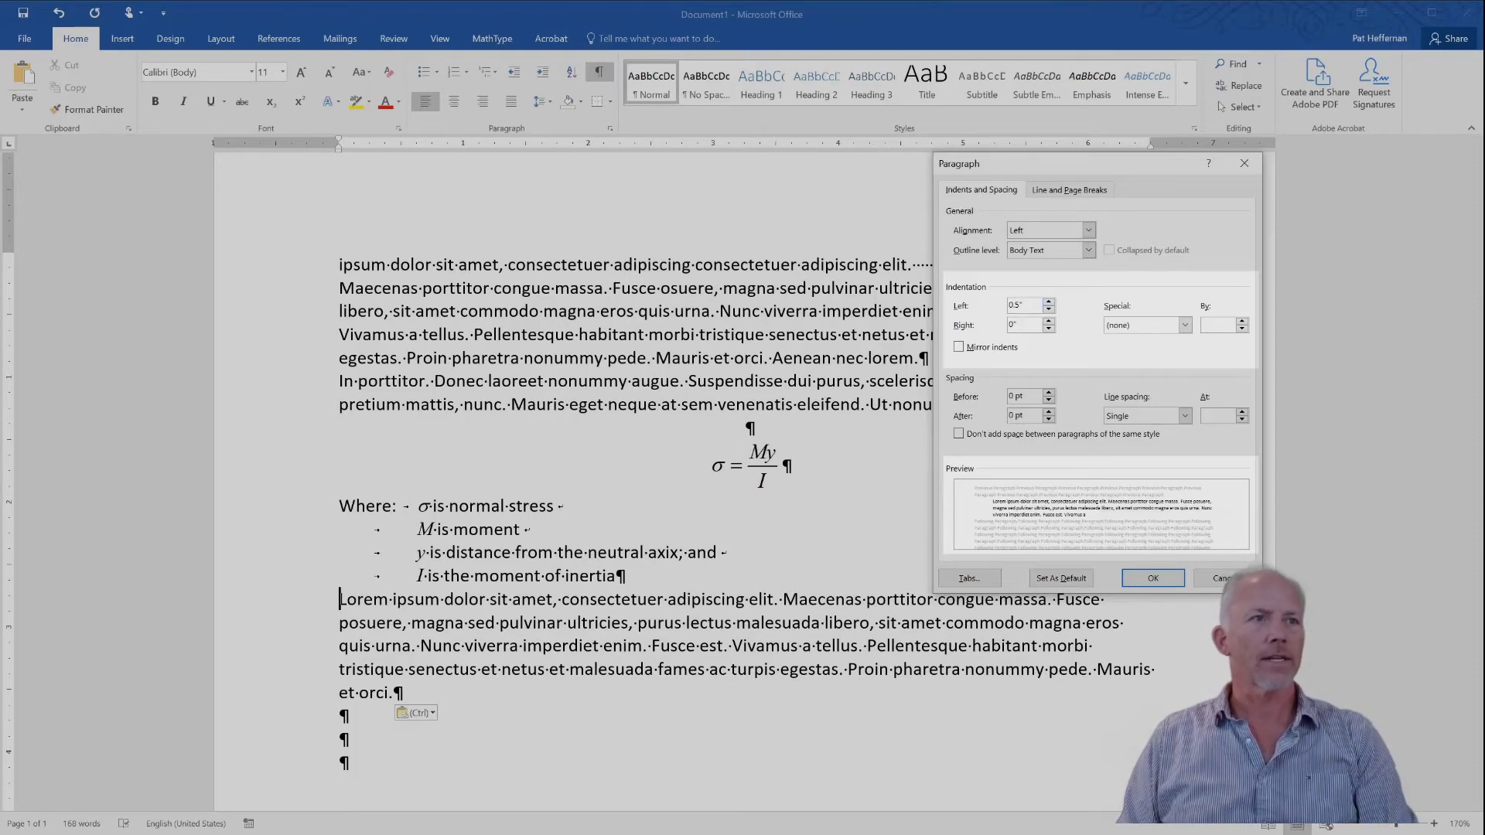
double_click(1011, 325)
text(0.4)
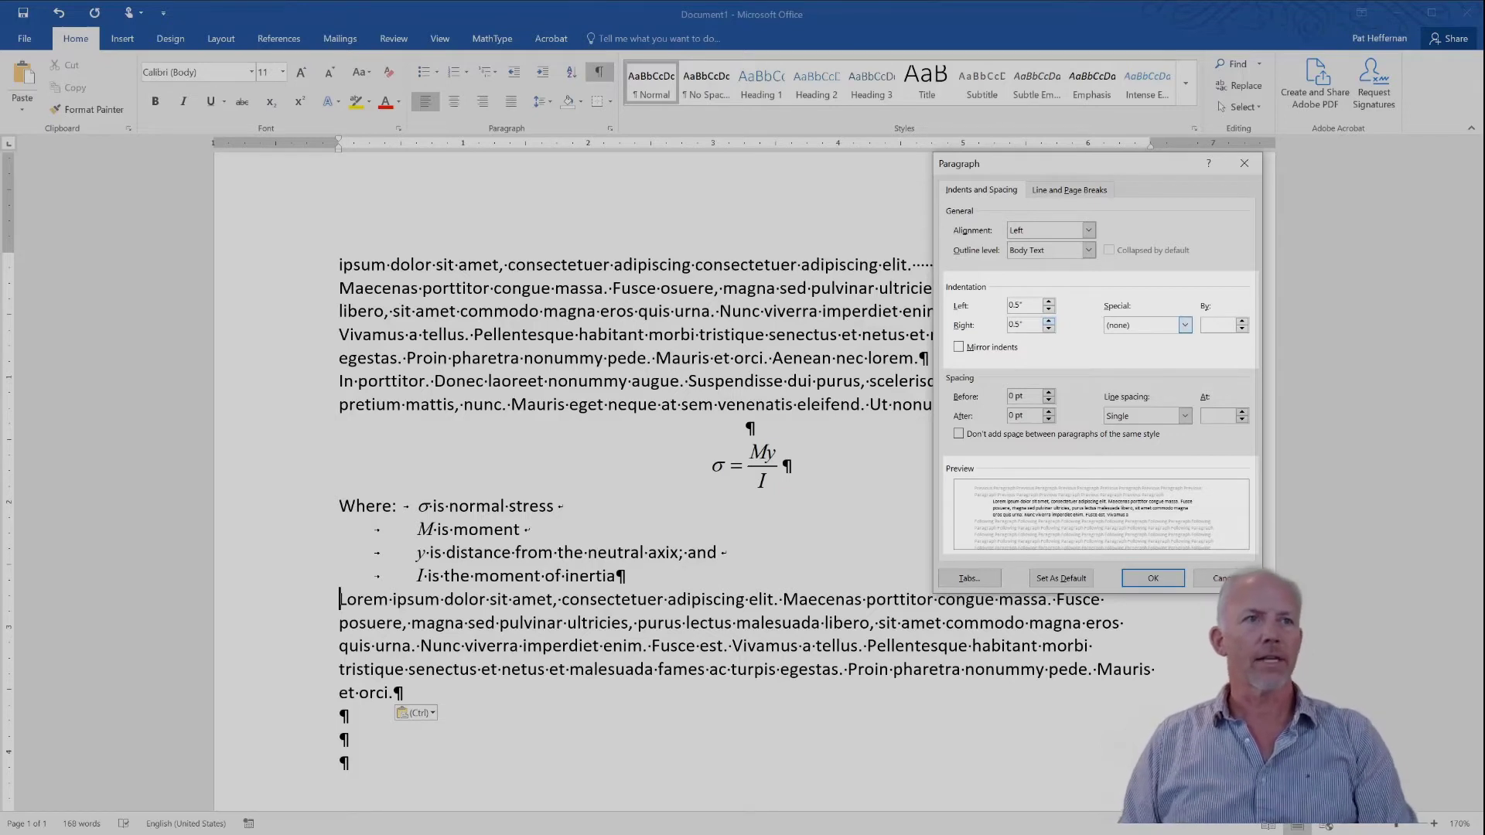
Step: Give the paragraph a First line special indent of 0.8 inch in its settings
click(1184, 324)
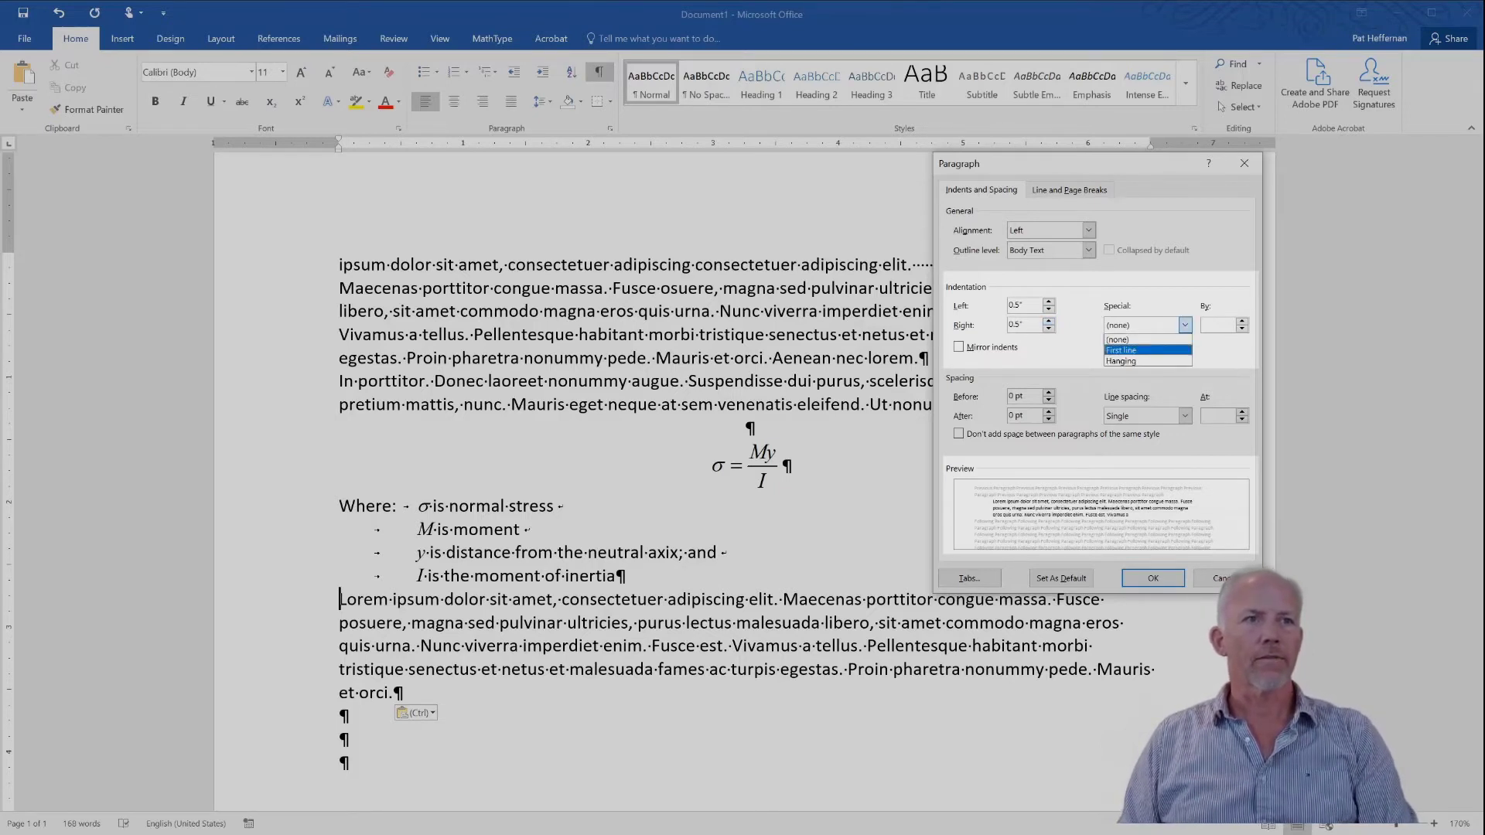
click(1130, 350)
click(1242, 322)
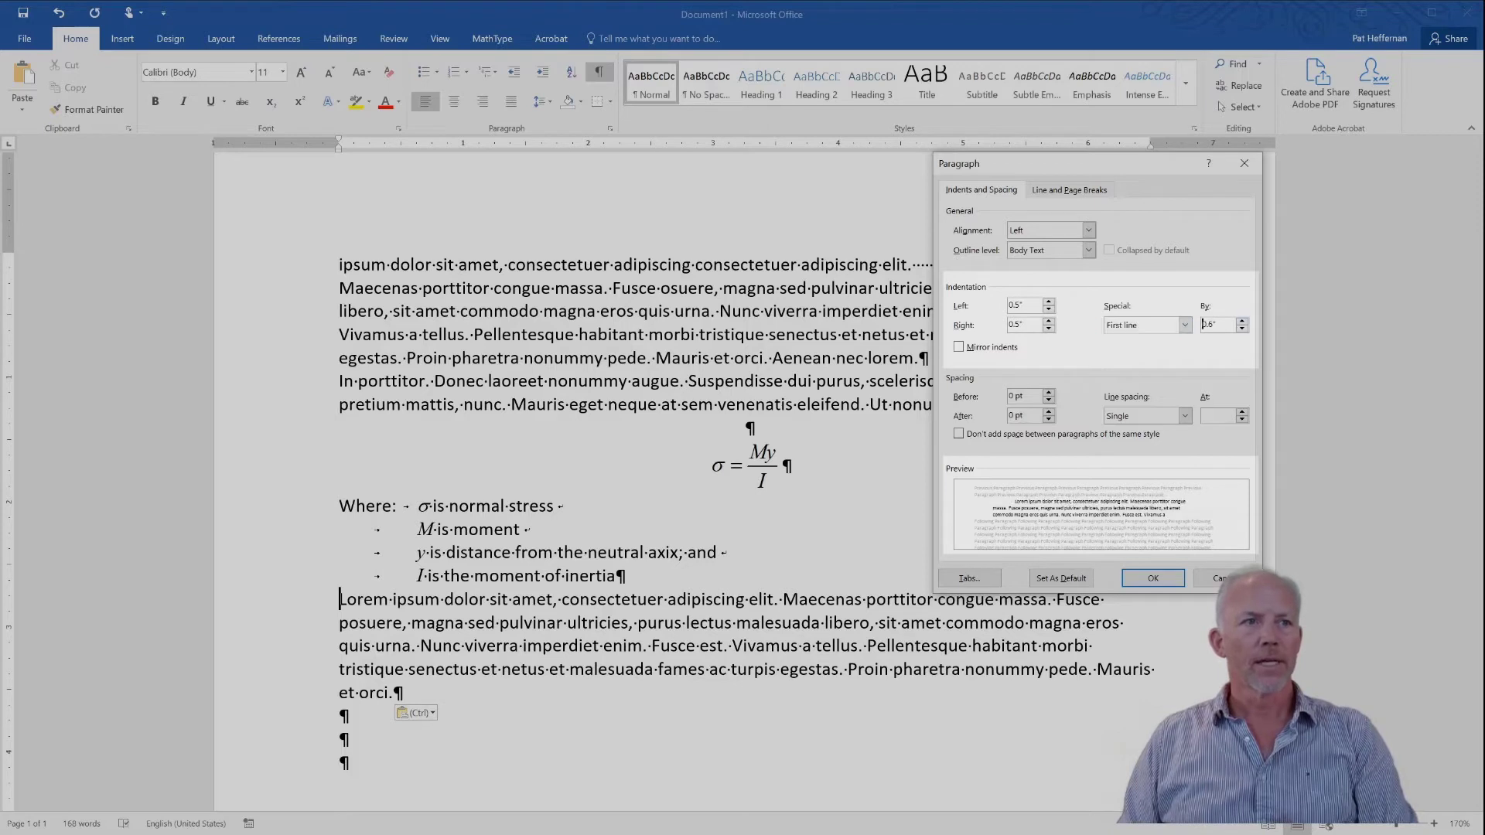
click(1242, 322)
click(1242, 322)
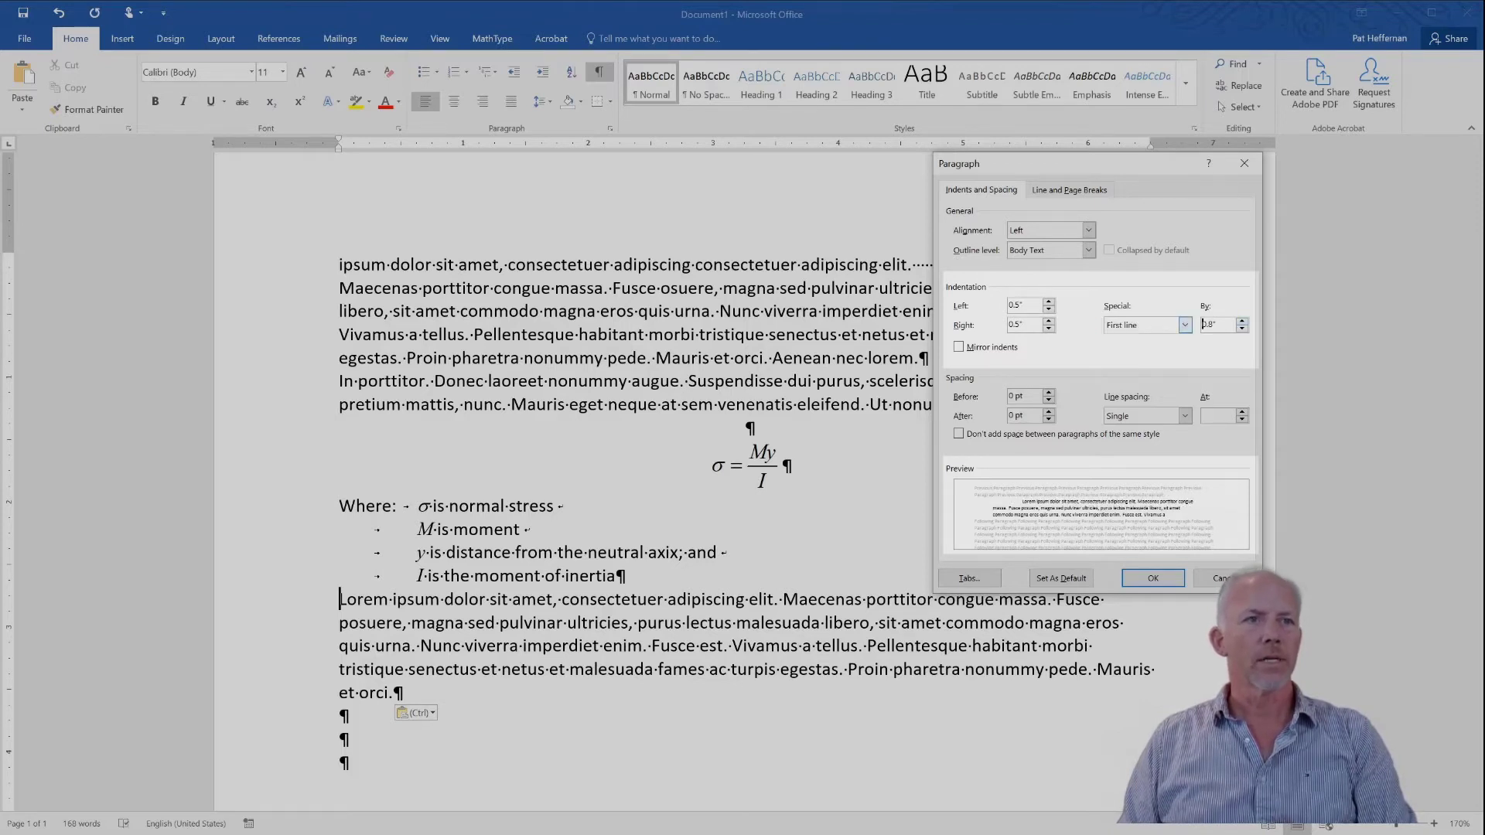
Step: Change the special indent to Hanging to preview it, and reset it to none
click(1184, 325)
click(1129, 361)
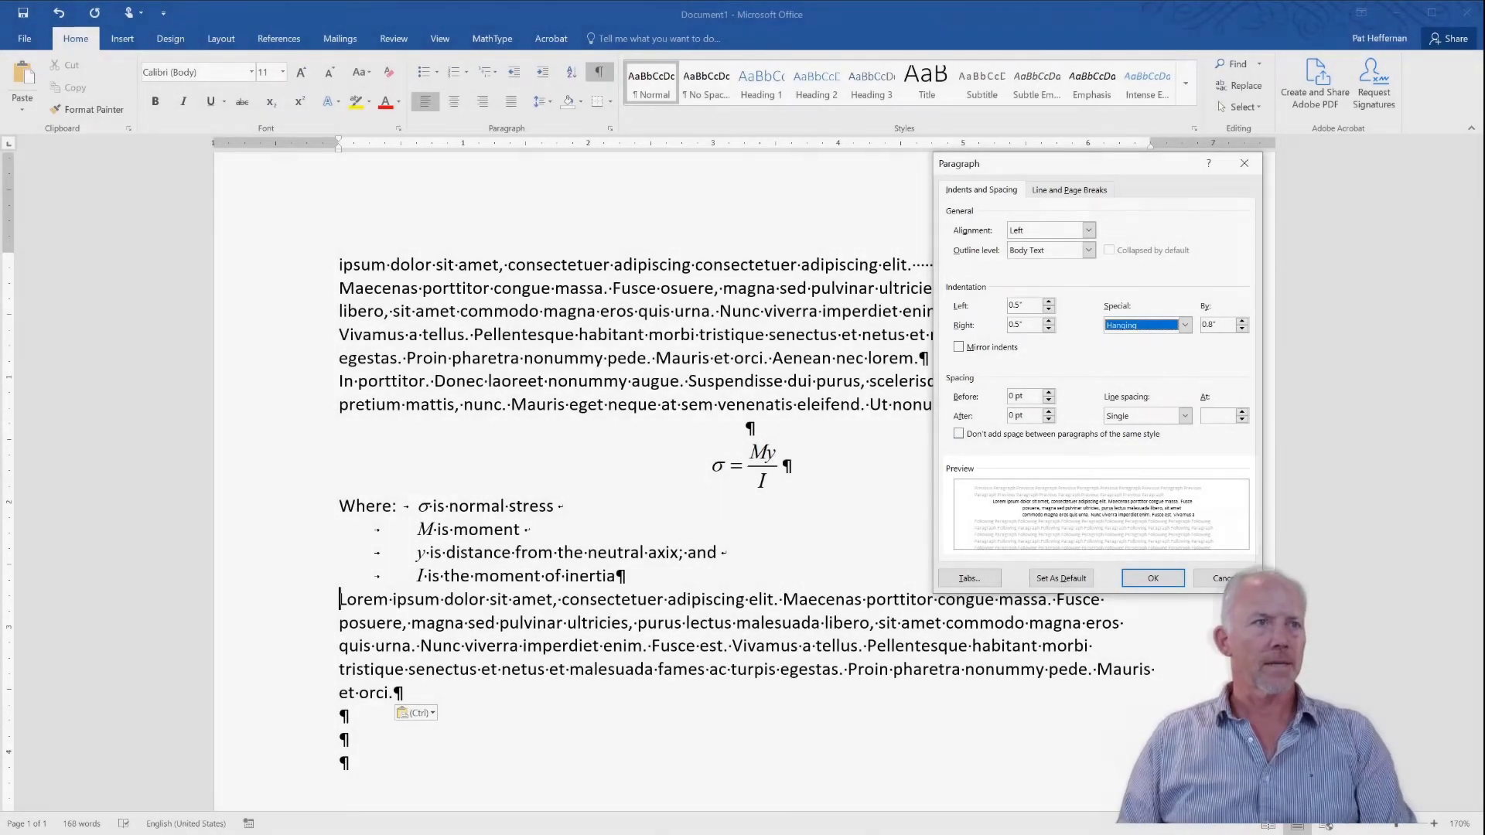
key(alt+Down)
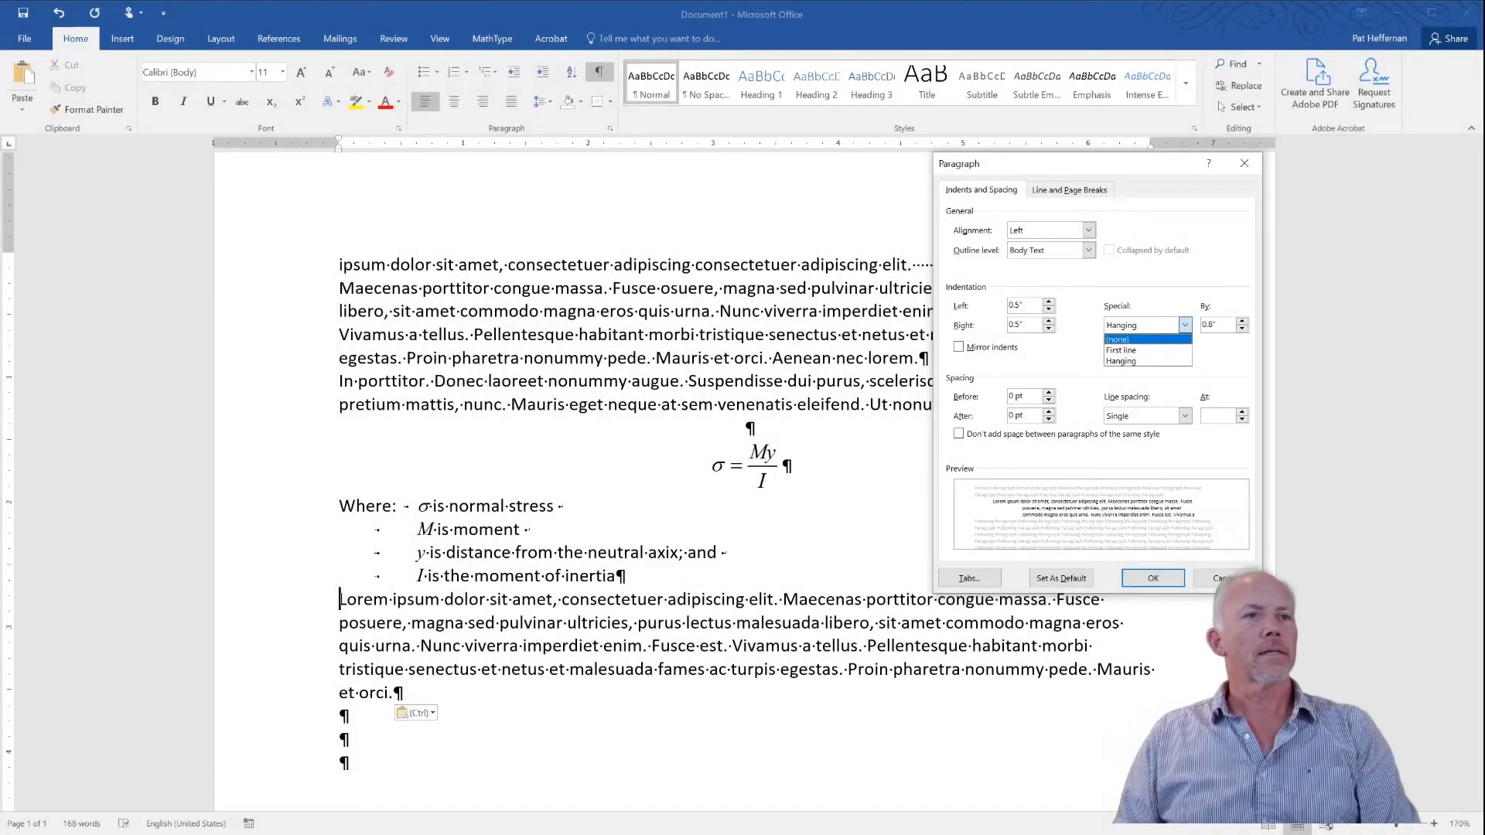
key(Return)
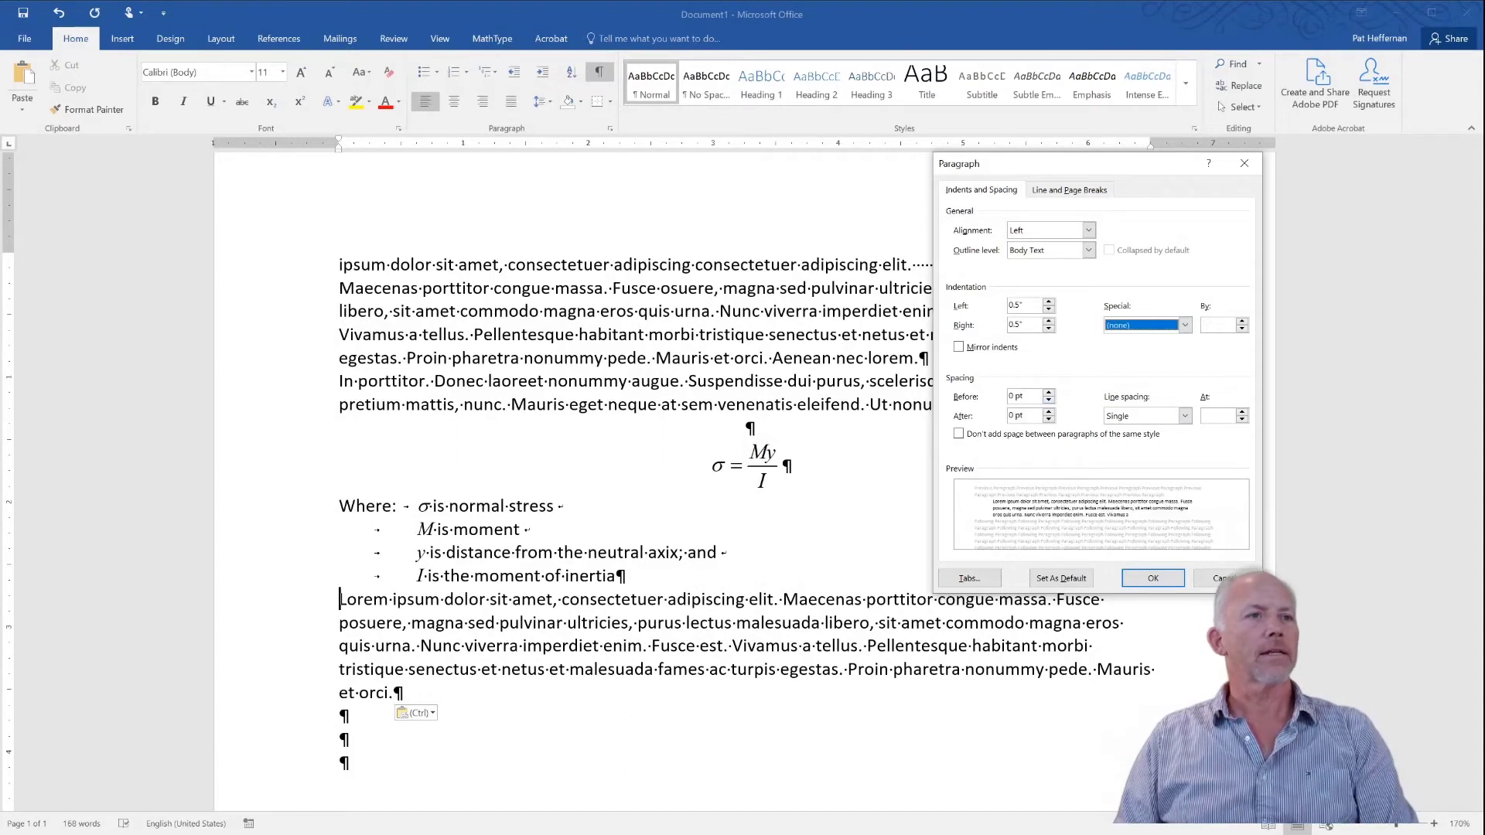
Step: Try a left indent of 0.7 inch and reduce it to 0 inch
key(alt+l)
key(Up)
key(Up)
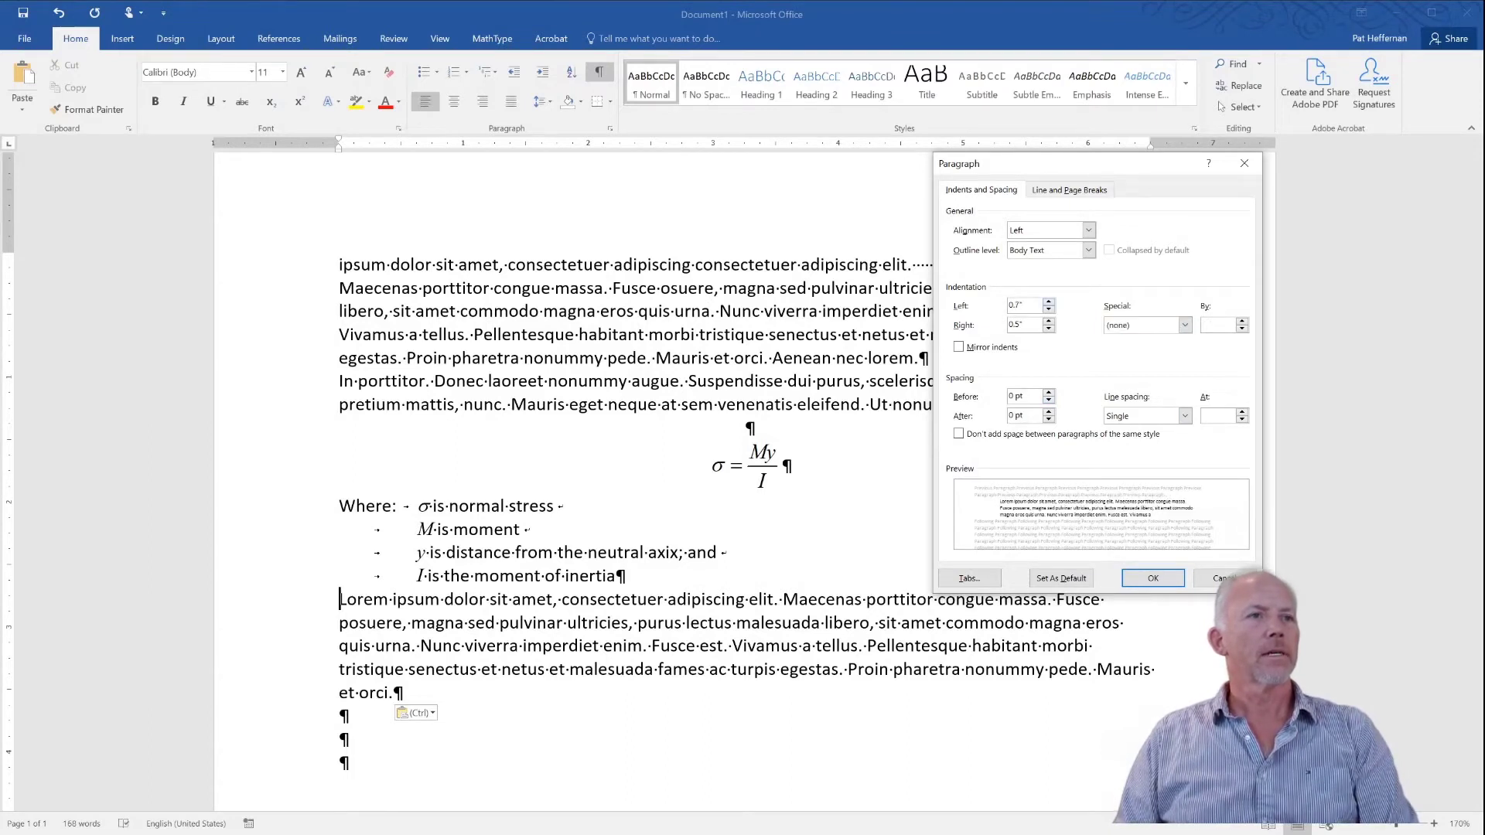
key(Down)
key(Down)
key(Down)
key(Down)
key(Down)
key(Down)
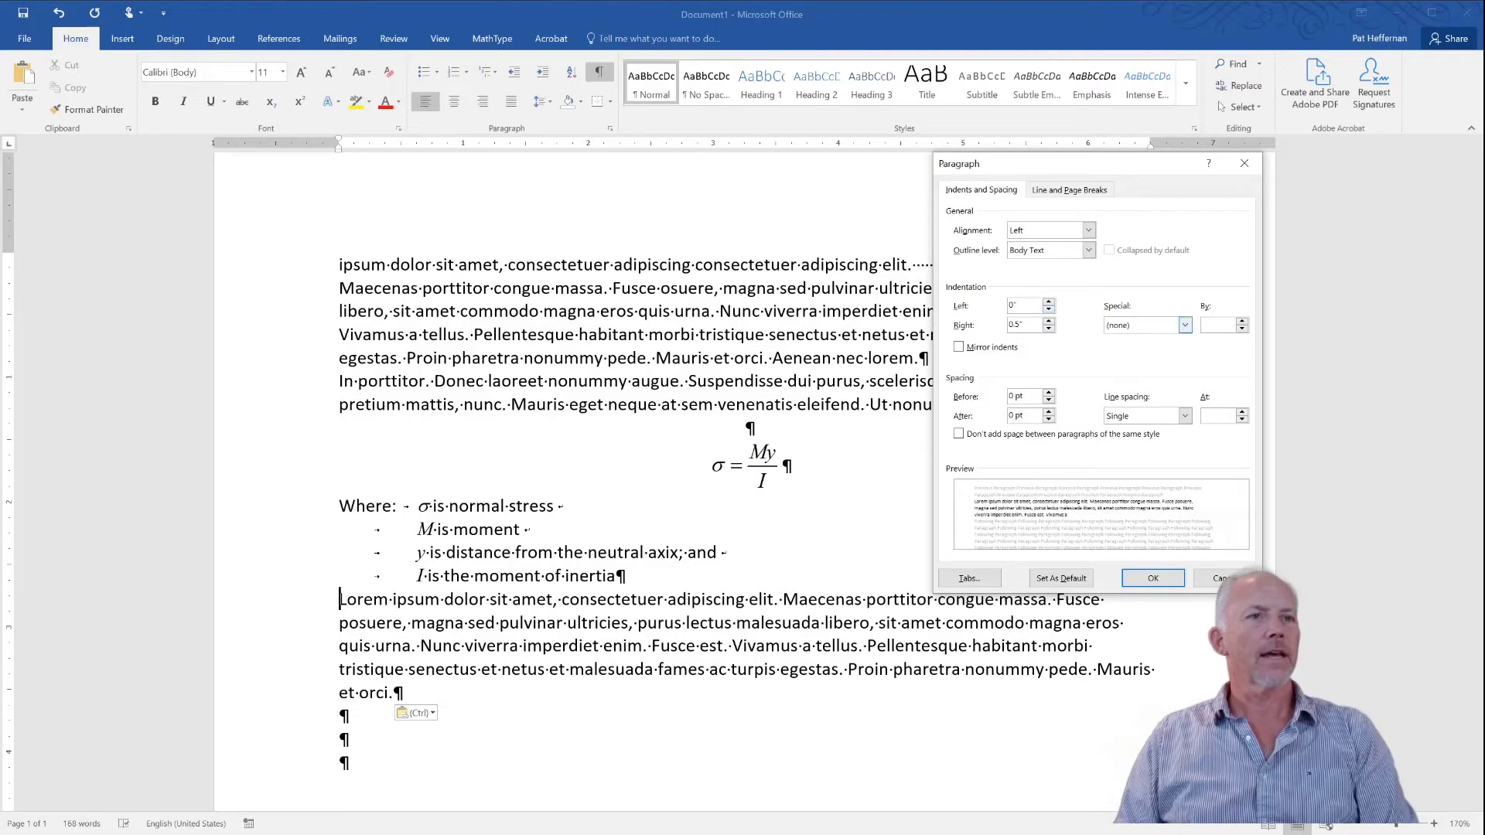
Step: Set a First line special indent of 0.5 inch and apply the settings to the paragraph
key(alt+Down)
key(Down)
key(Return)
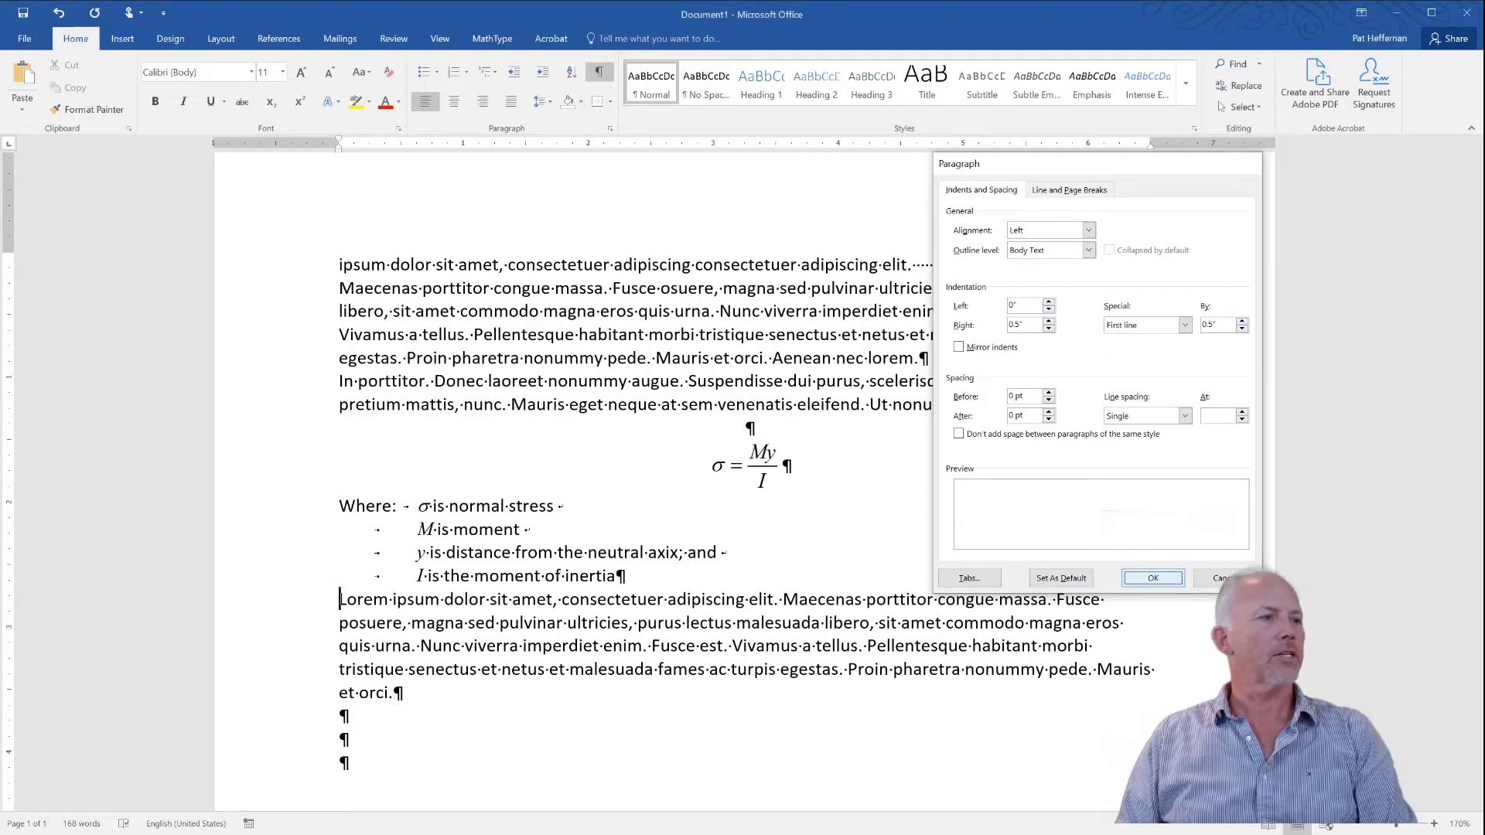
key(Return)
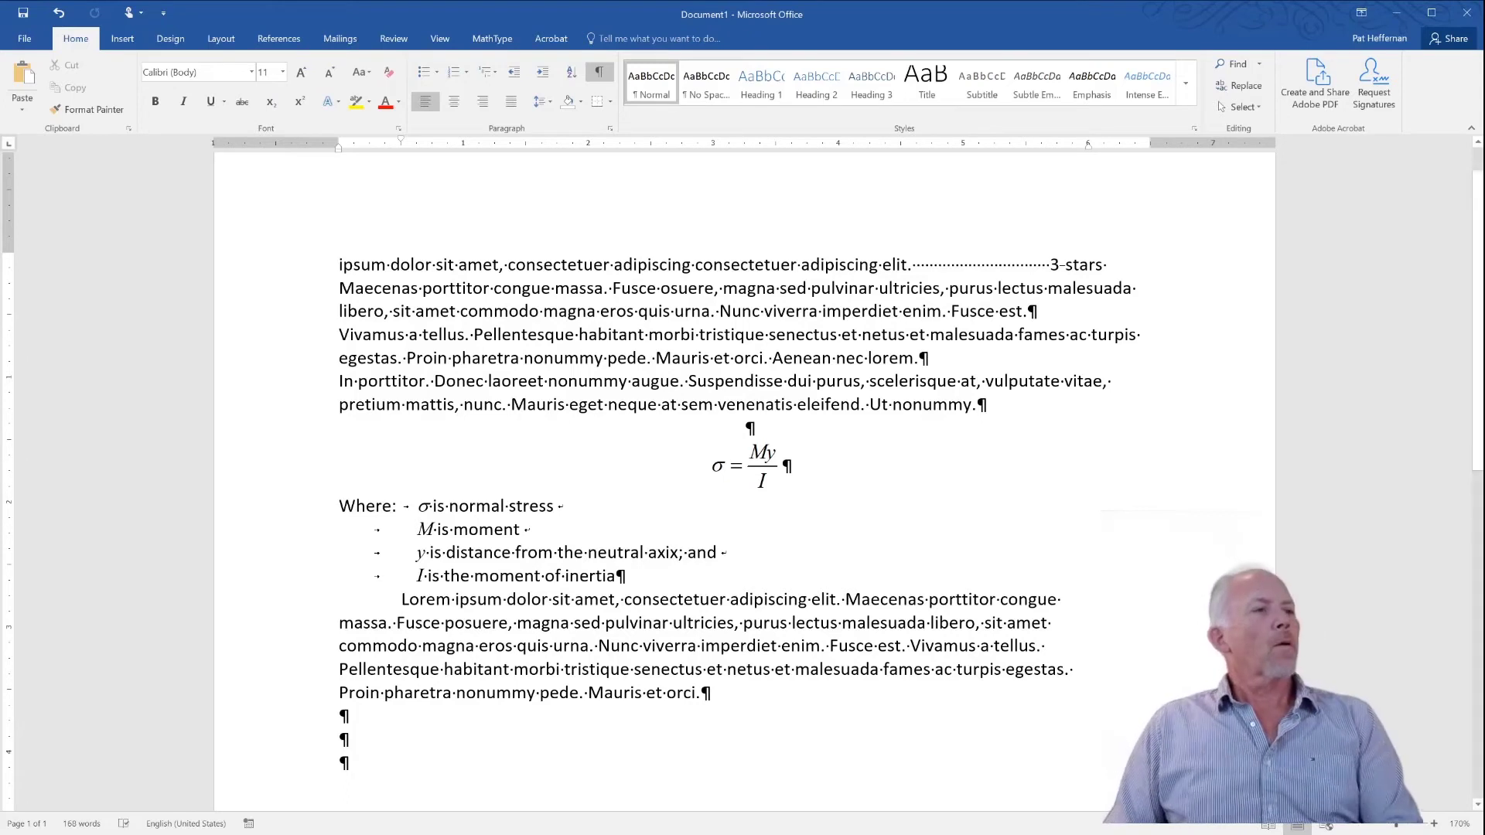
Step: Examine the paragraph marks above the equation and at the paragraph ends, selecting the one after "Fusce est."
click(747, 428)
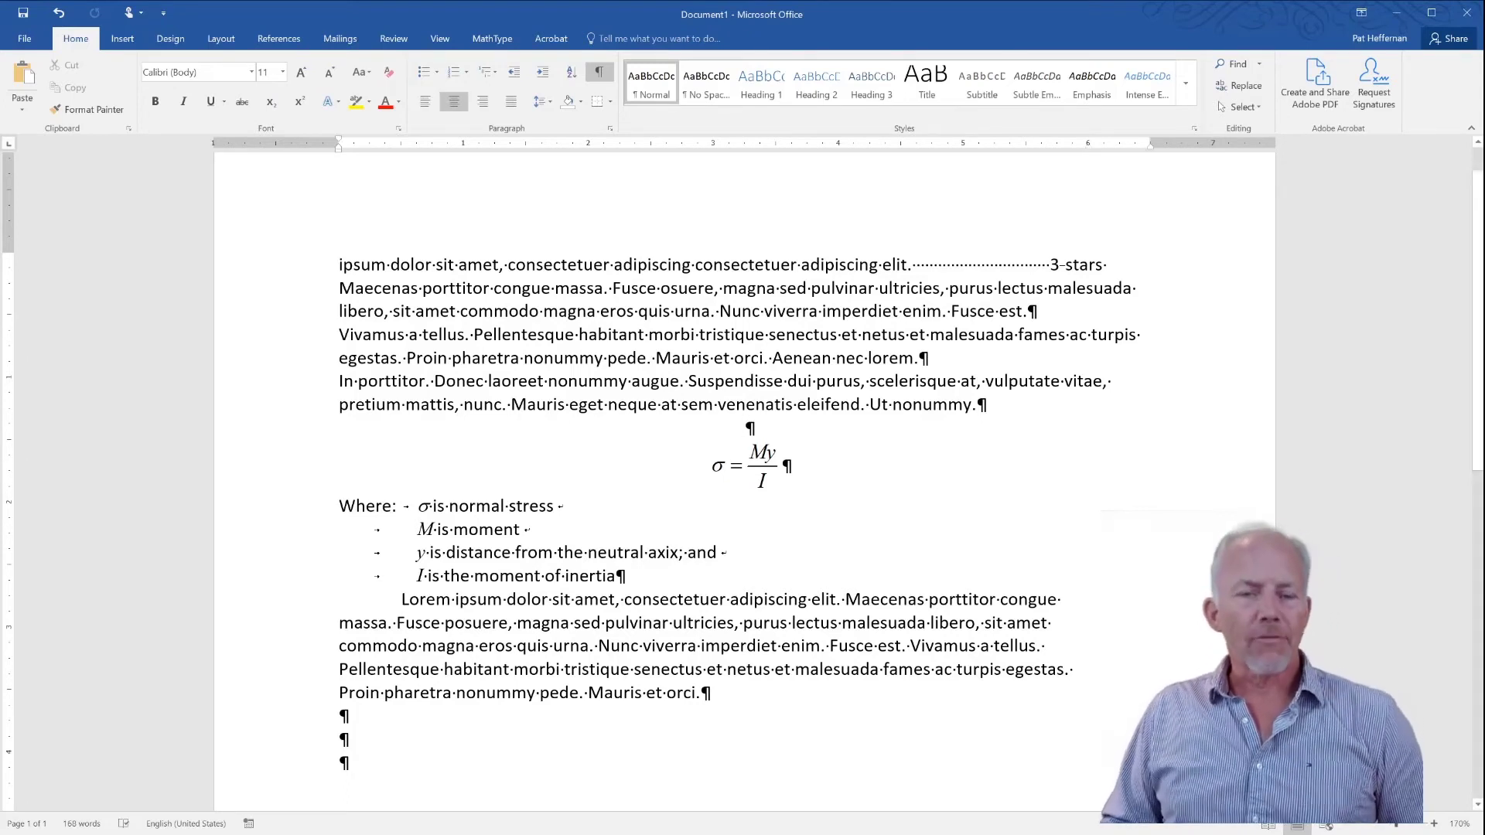
click(700, 692)
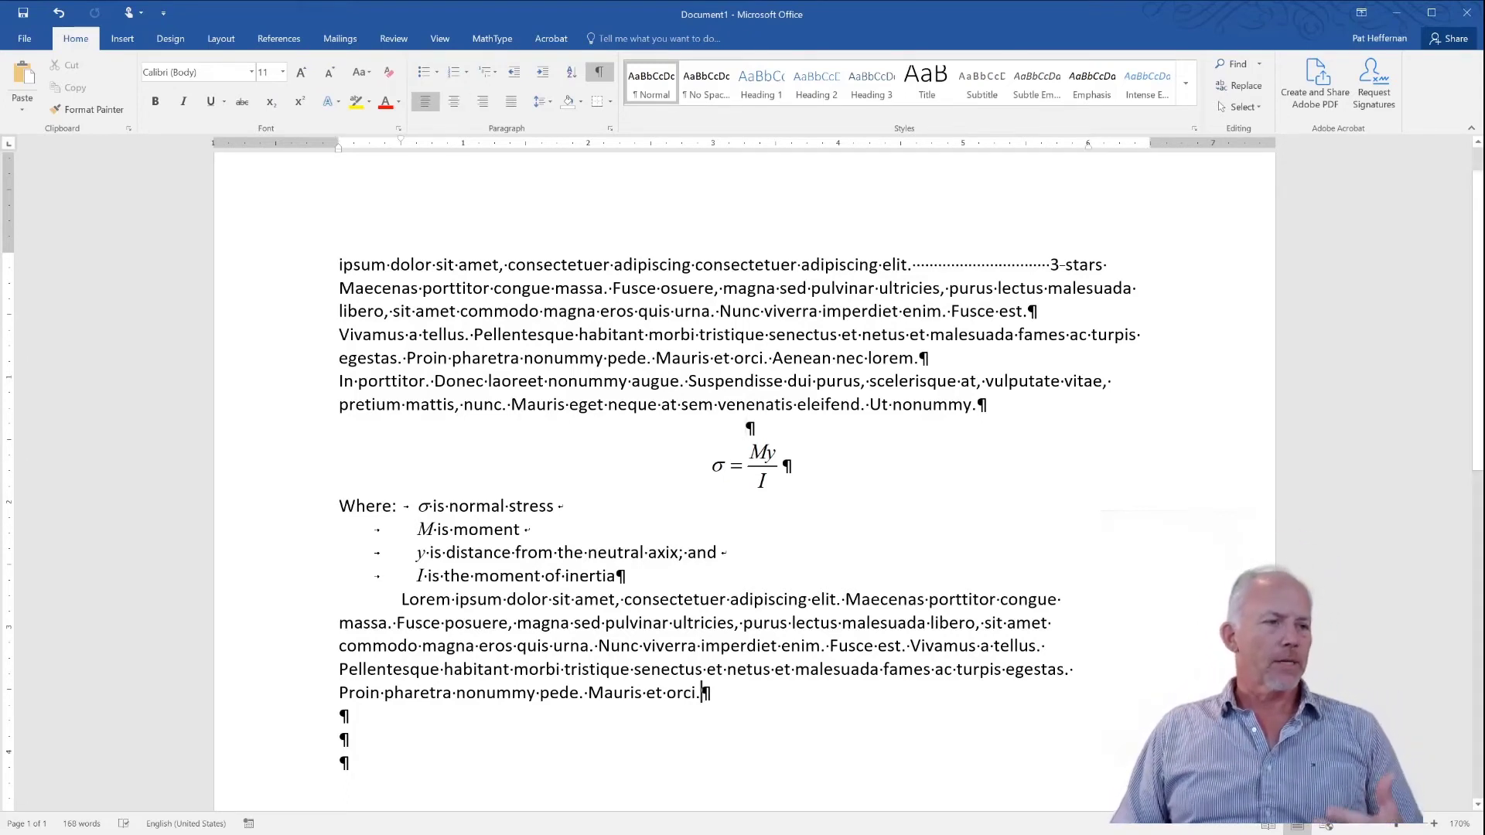
click(342, 716)
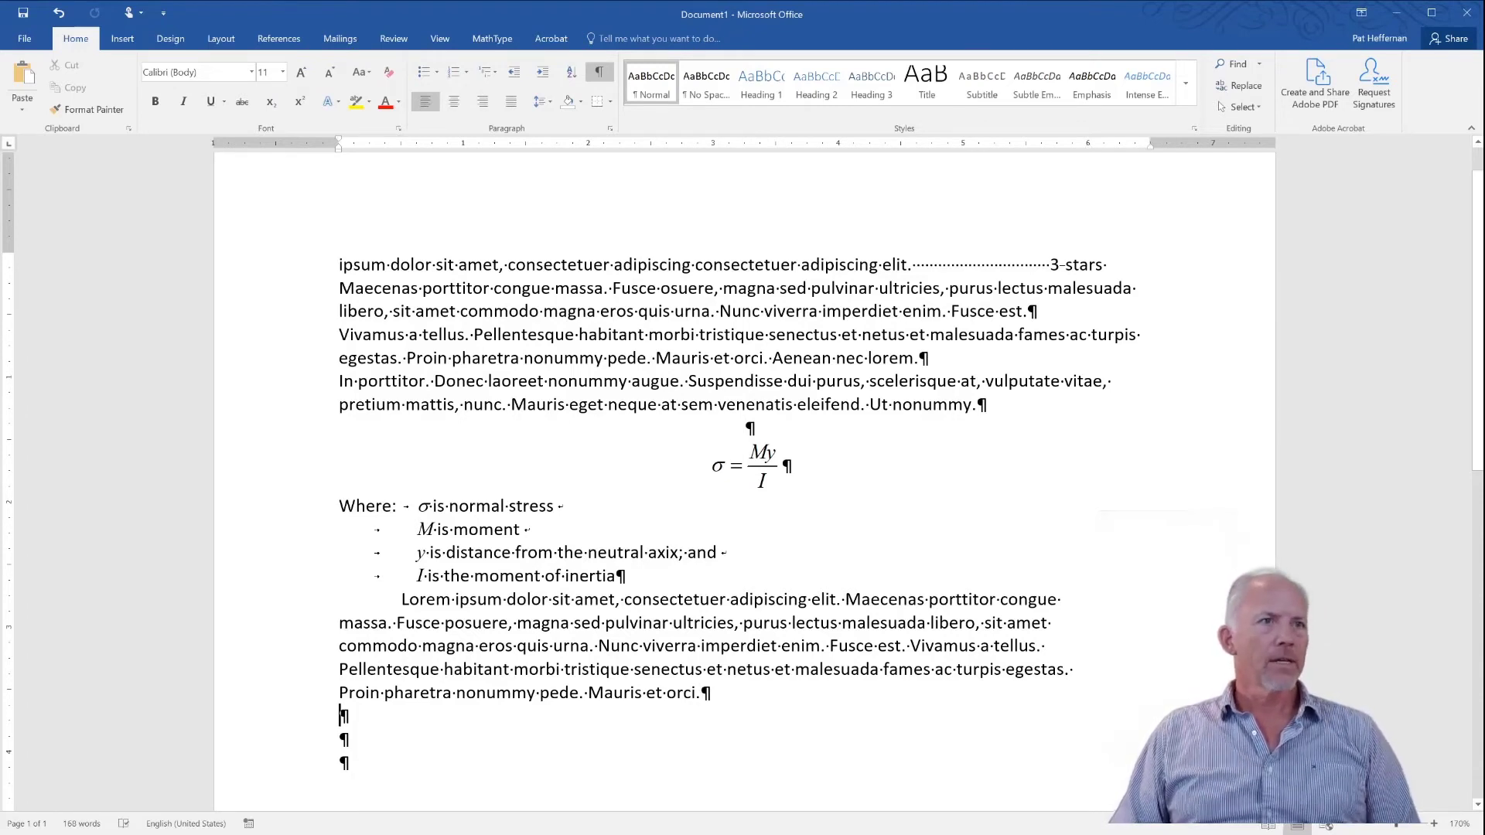
drag(1009, 311, 1059, 311)
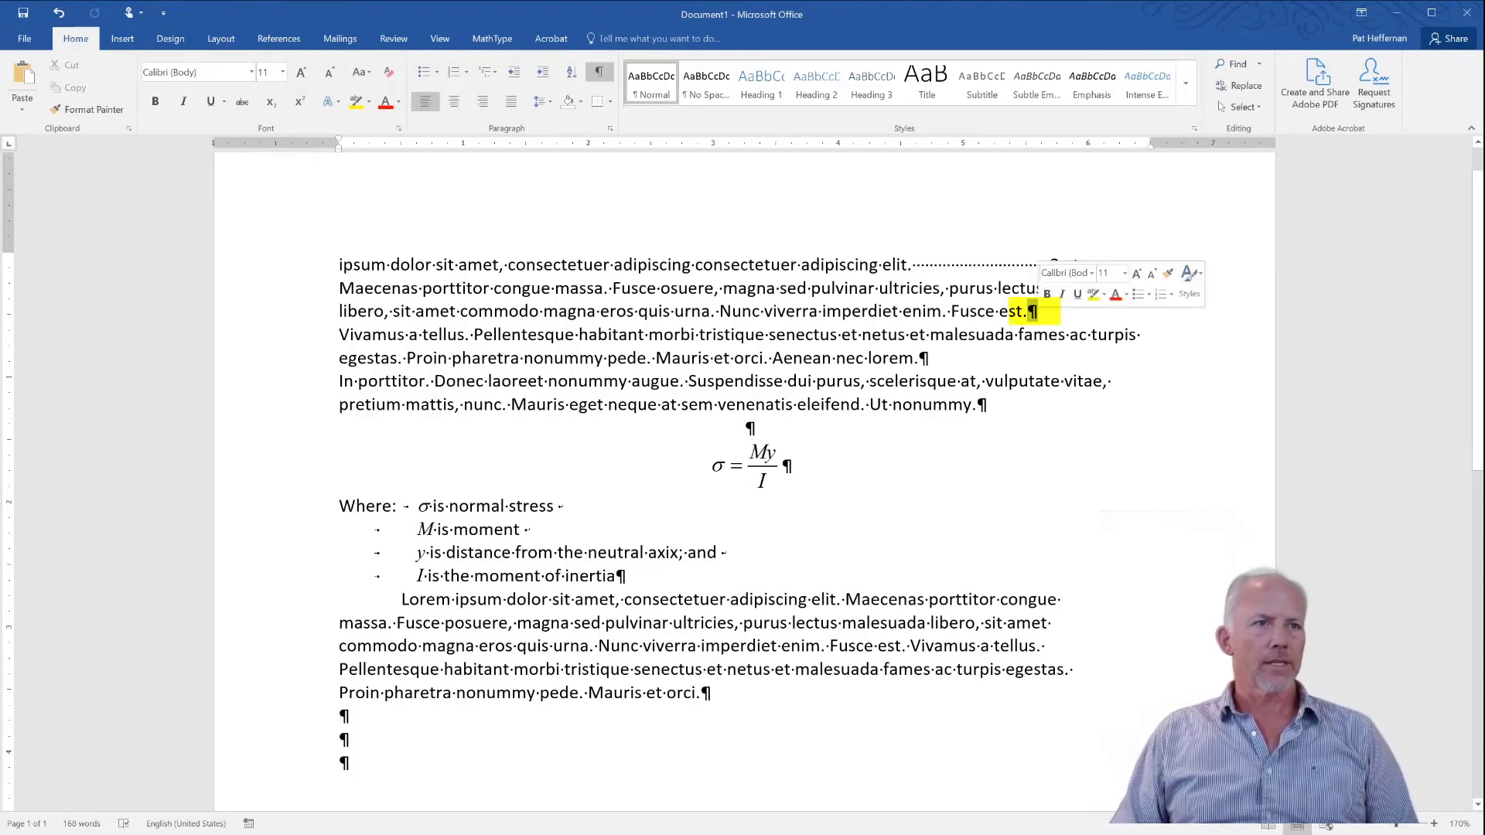
key(ctrl+alt+h)
click(919, 357)
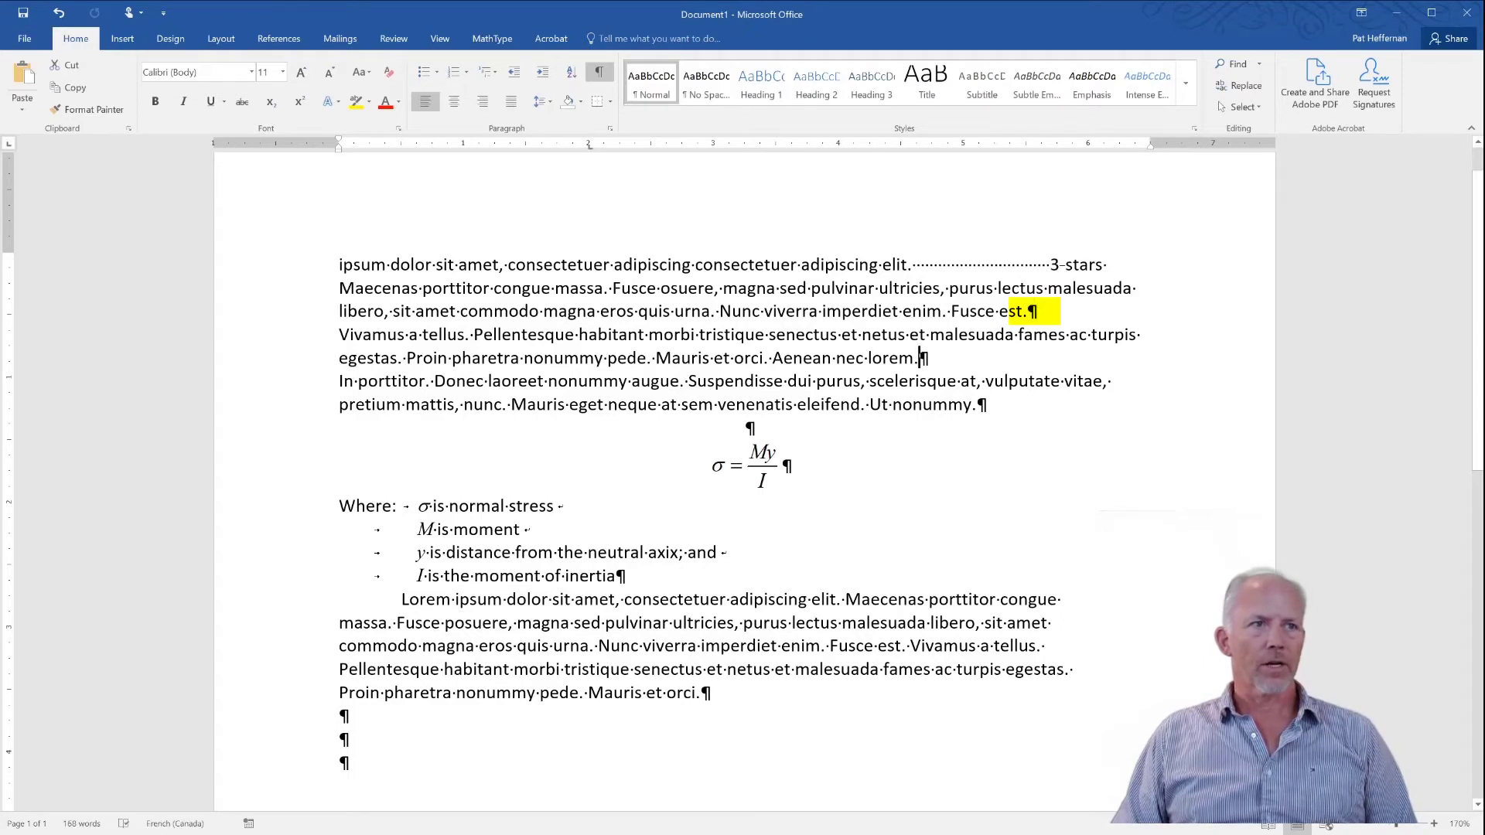
key(ctrl+z)
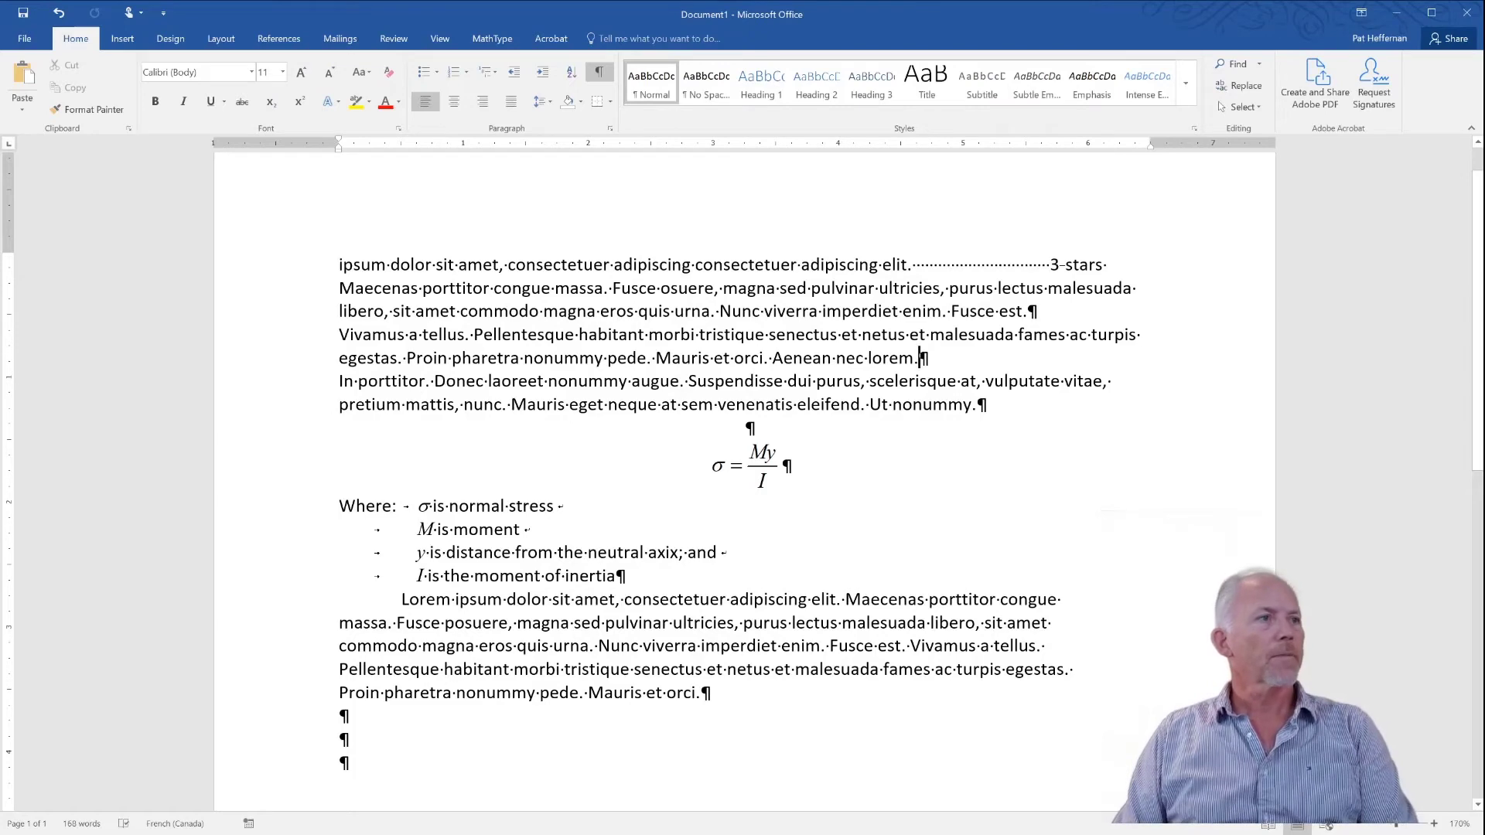
Step: Select the whole "Vivamus a tellus" paragraph and view its basic and advanced font settings
triple_click(482, 334)
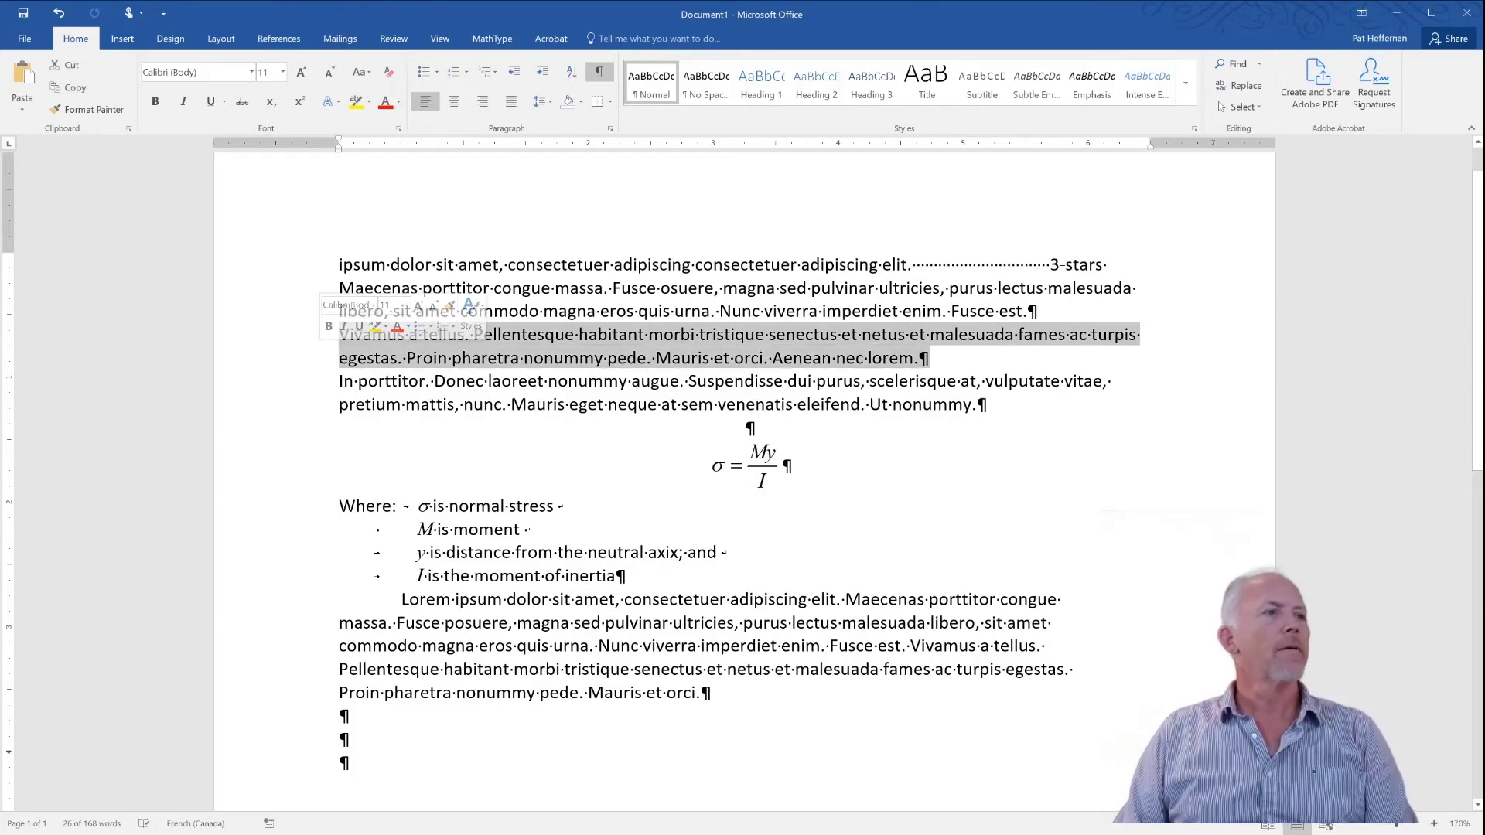
right_click(525, 341)
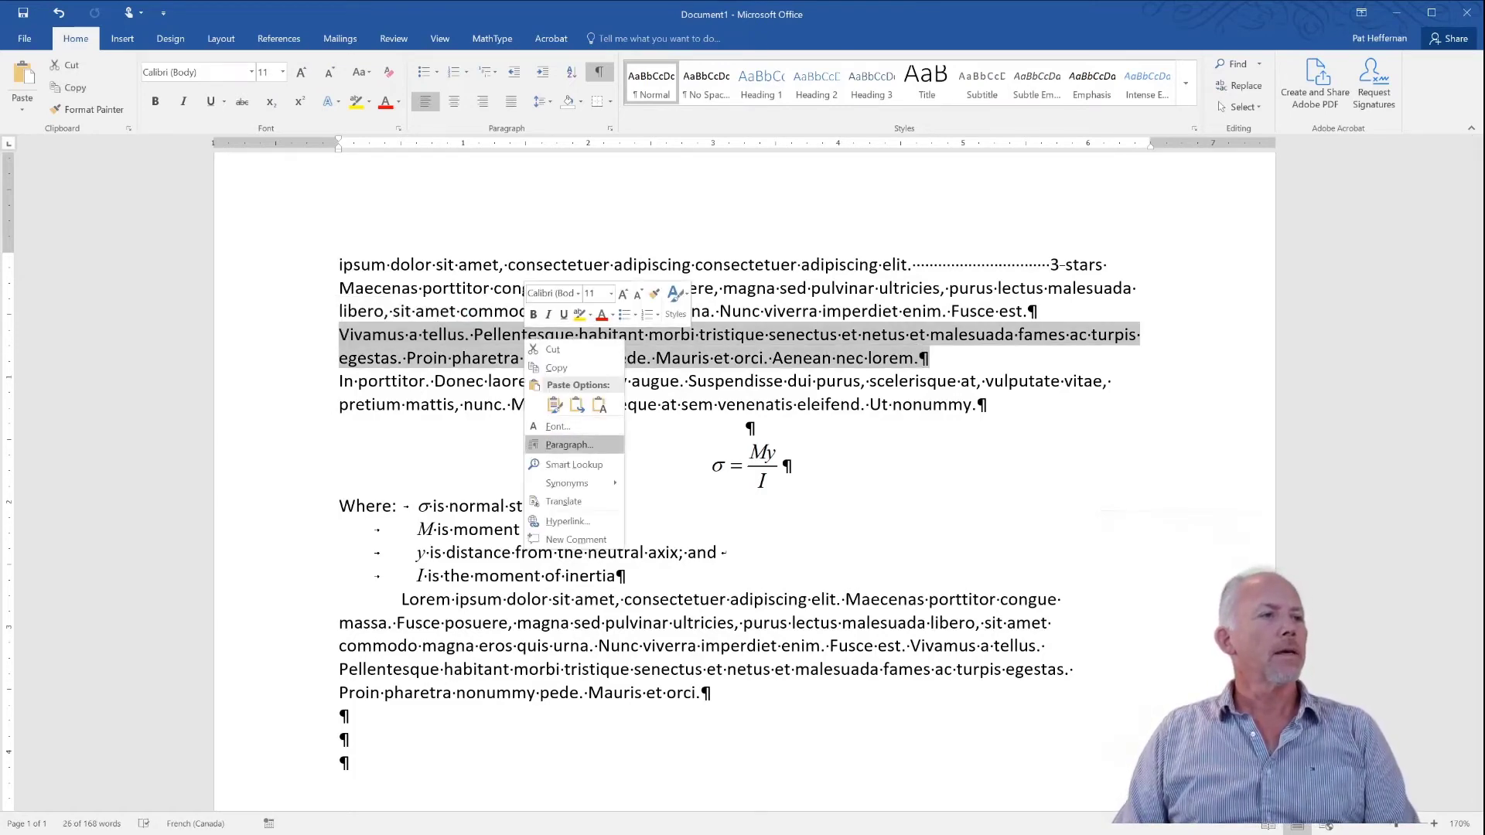
click(558, 427)
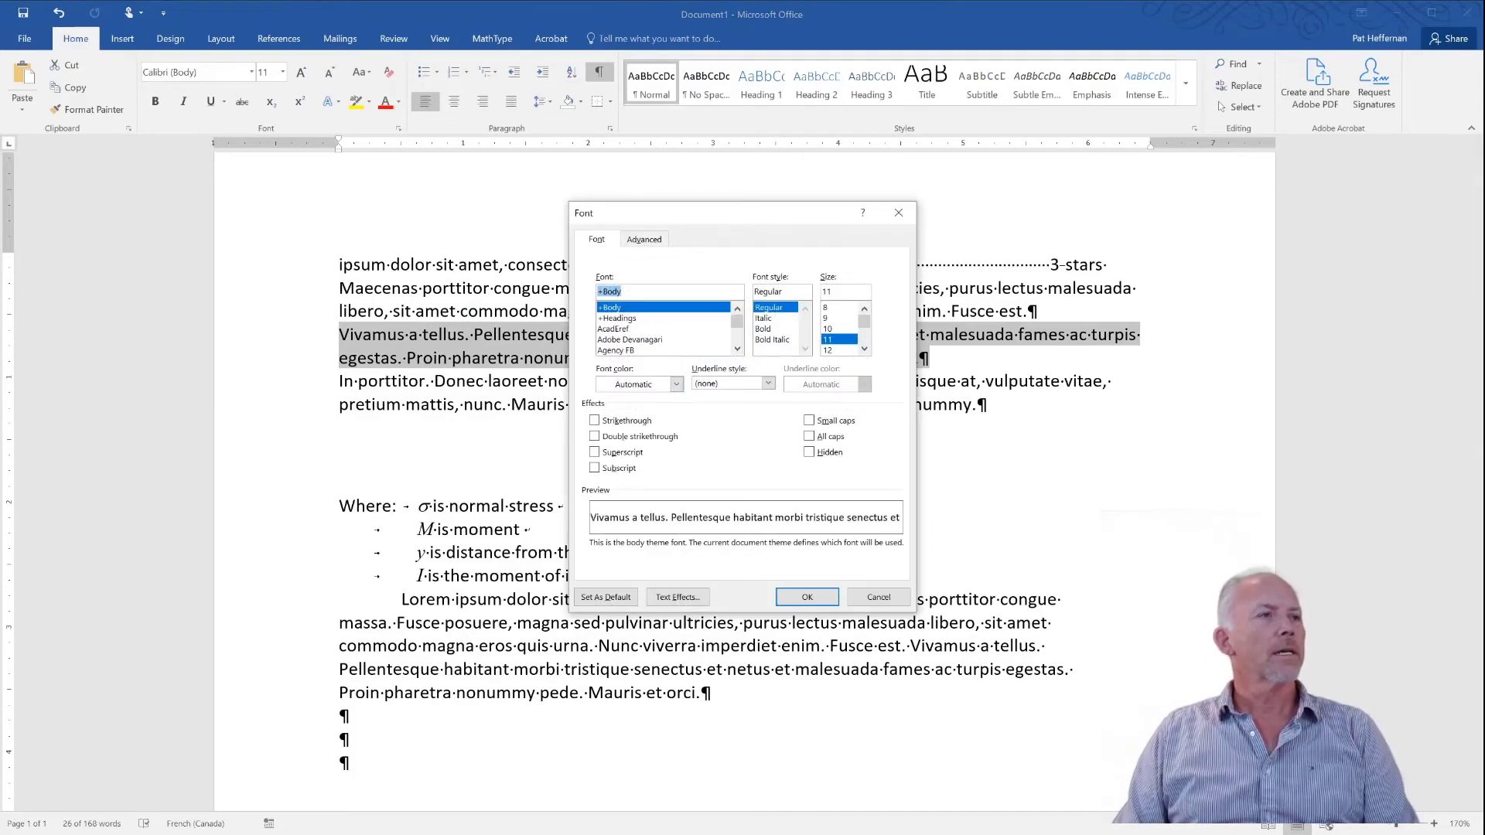
key(ctrl+Tab)
key(ctrl+shift+Tab)
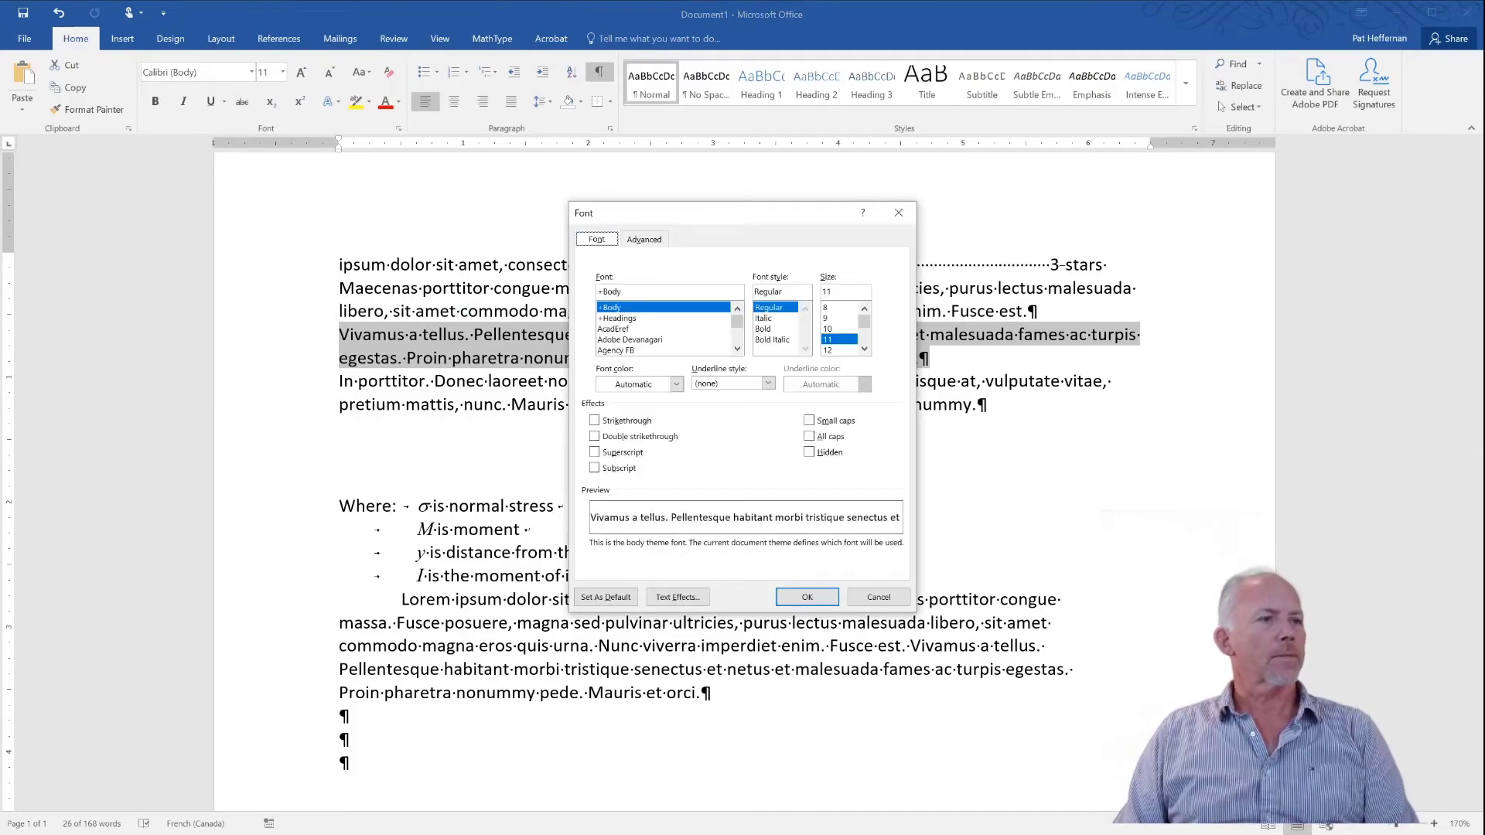
key(Escape)
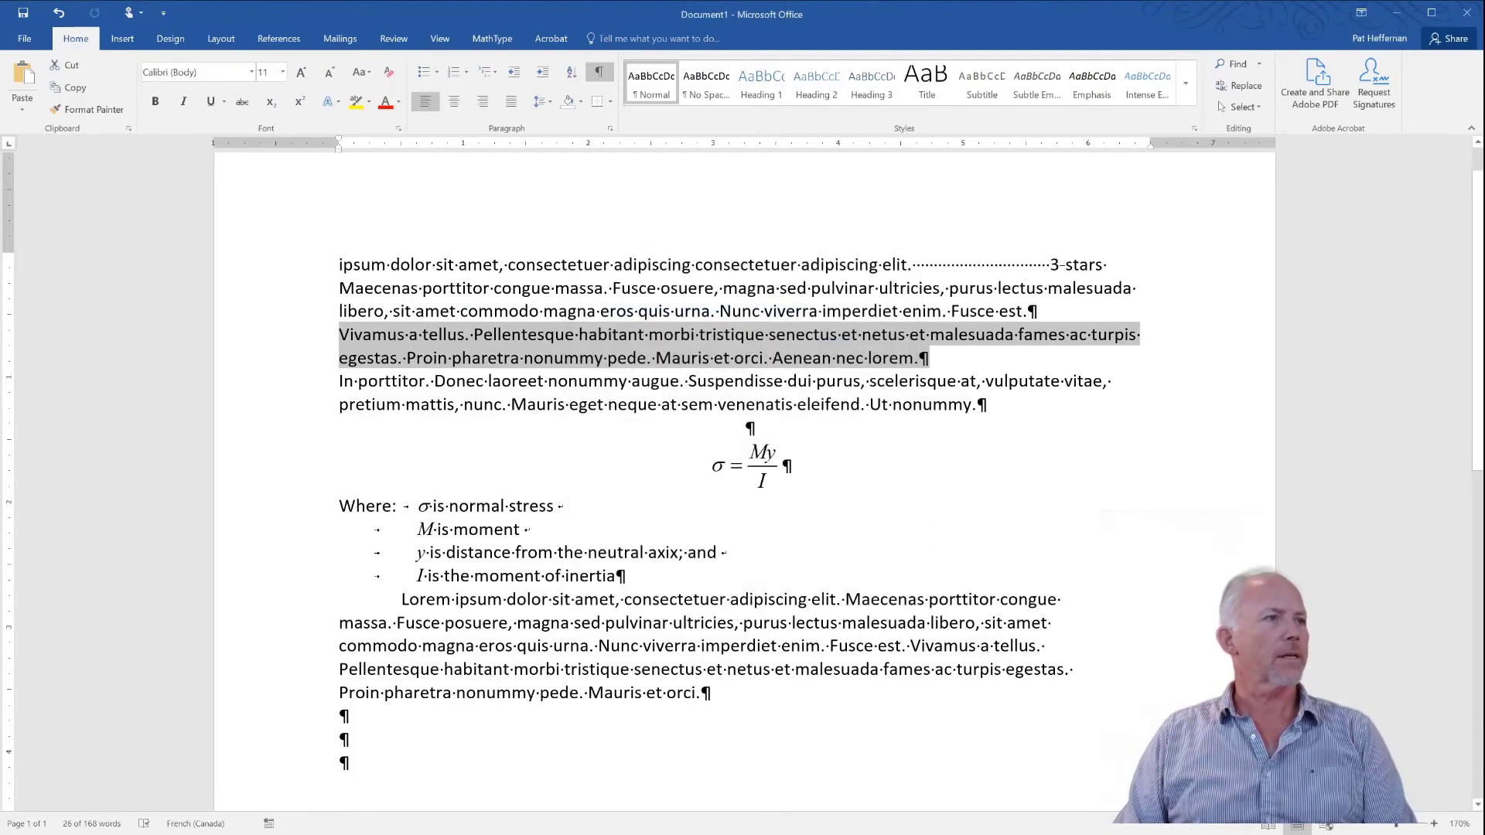
Step: Set the spacing after the selected "Vivamus a tellus" paragraph to 12 pt and place the cursor at the paragraph's end
key(shift+F10)
key(p)
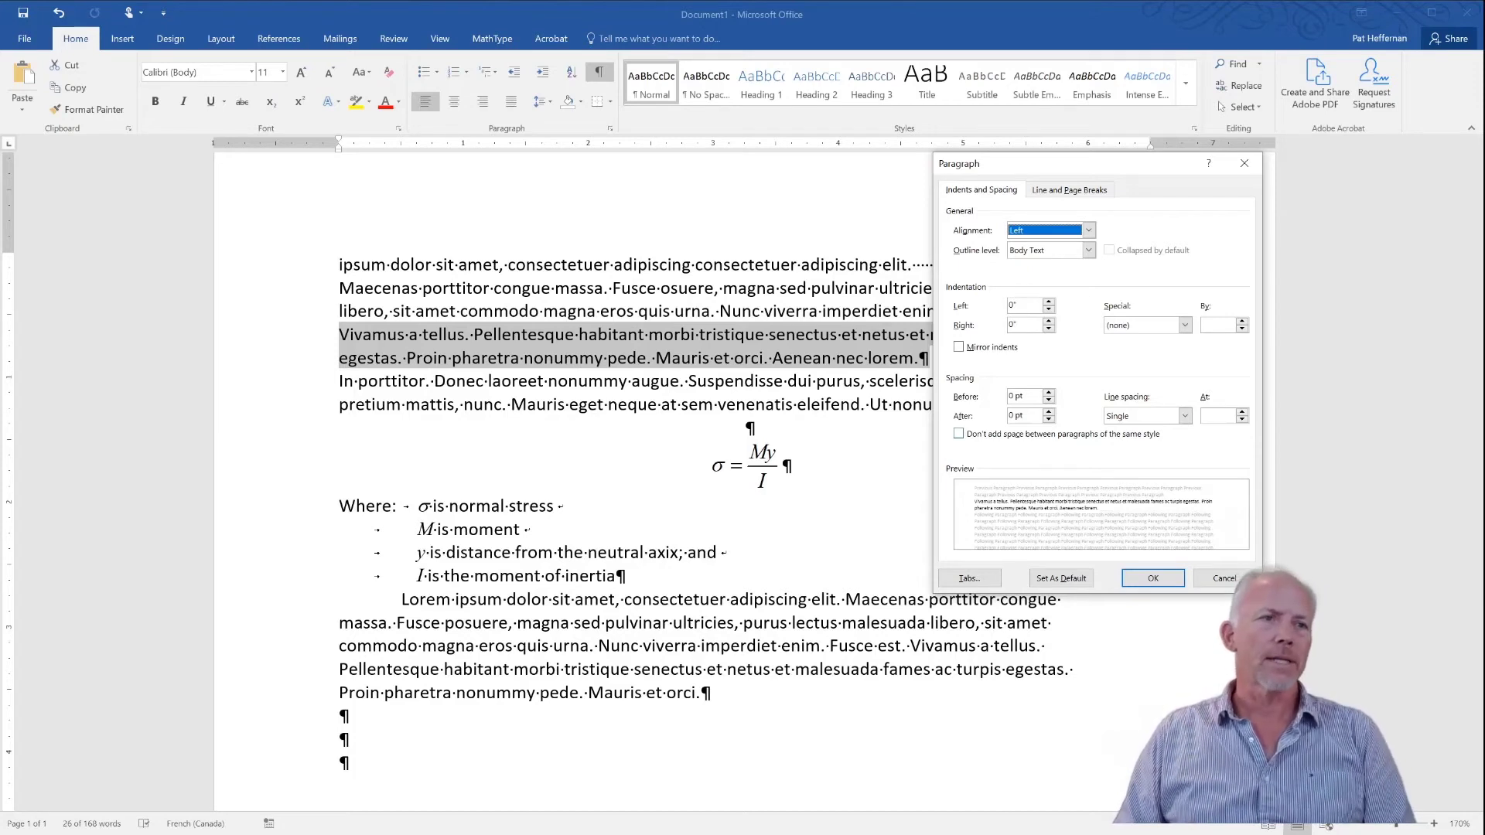
key(alt+f)
key(Up)
key(Up)
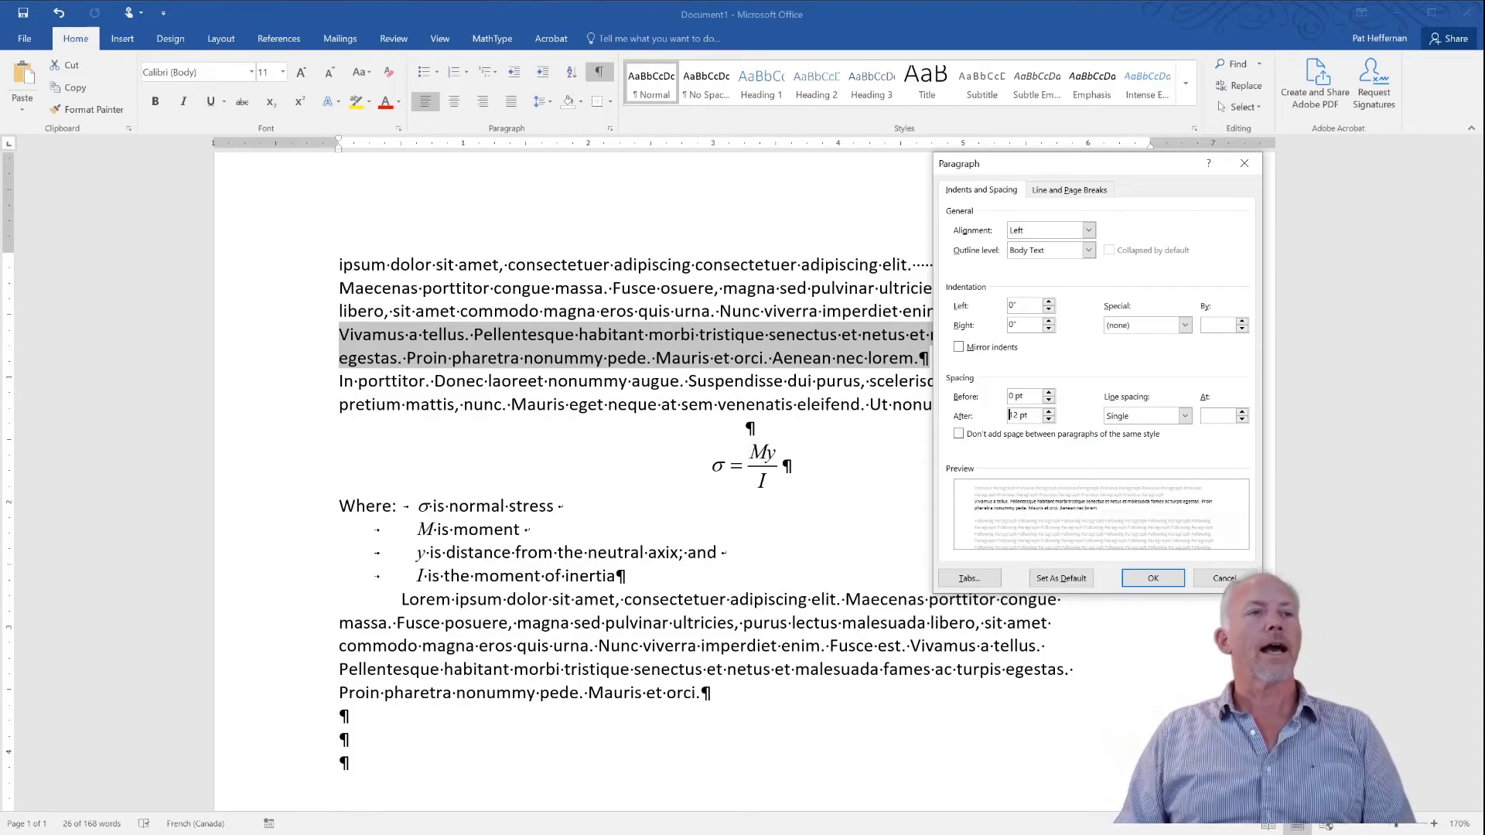
key(Return)
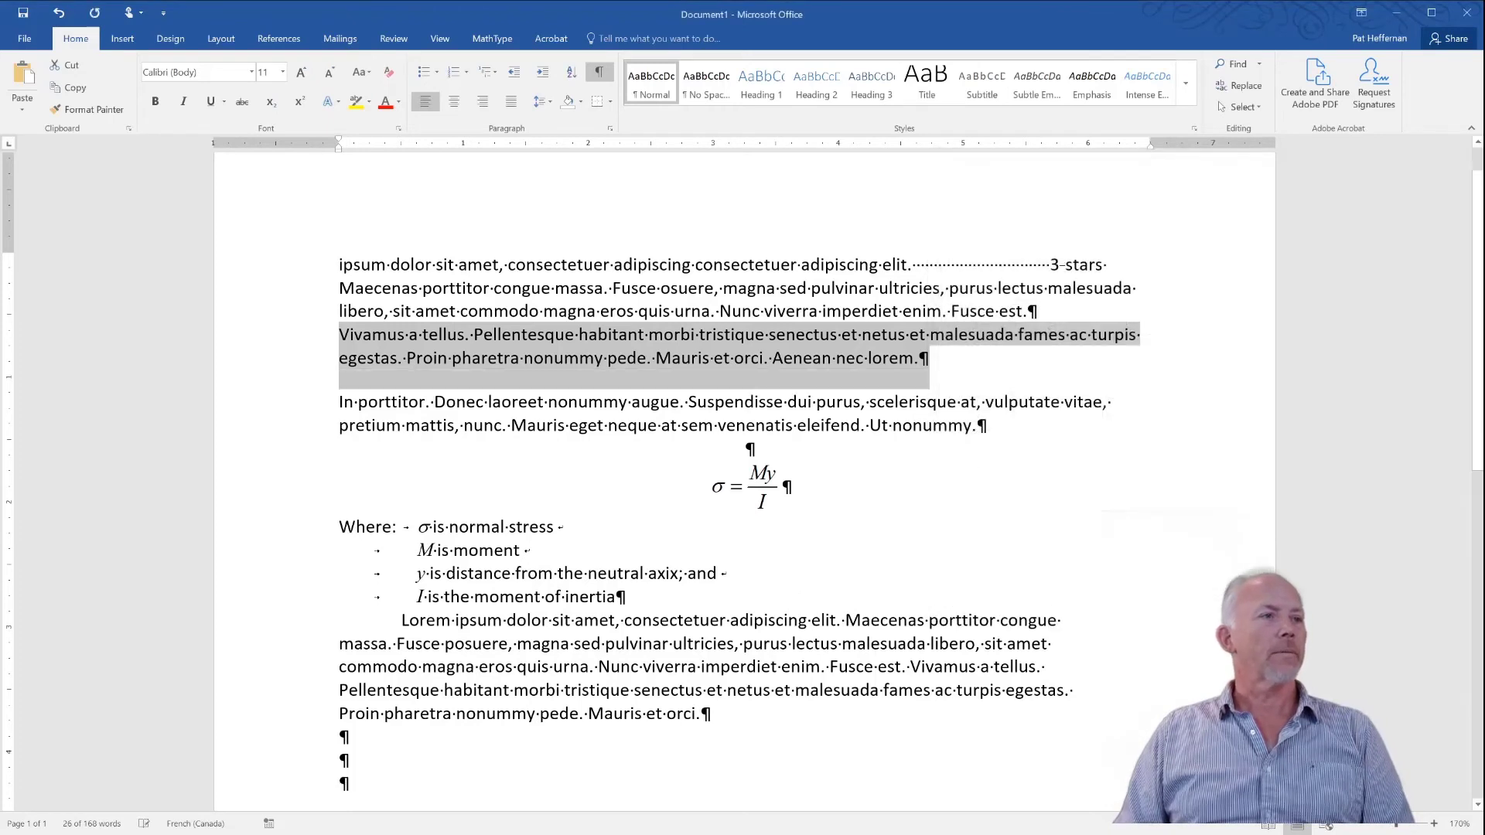
click(845, 358)
key(End)
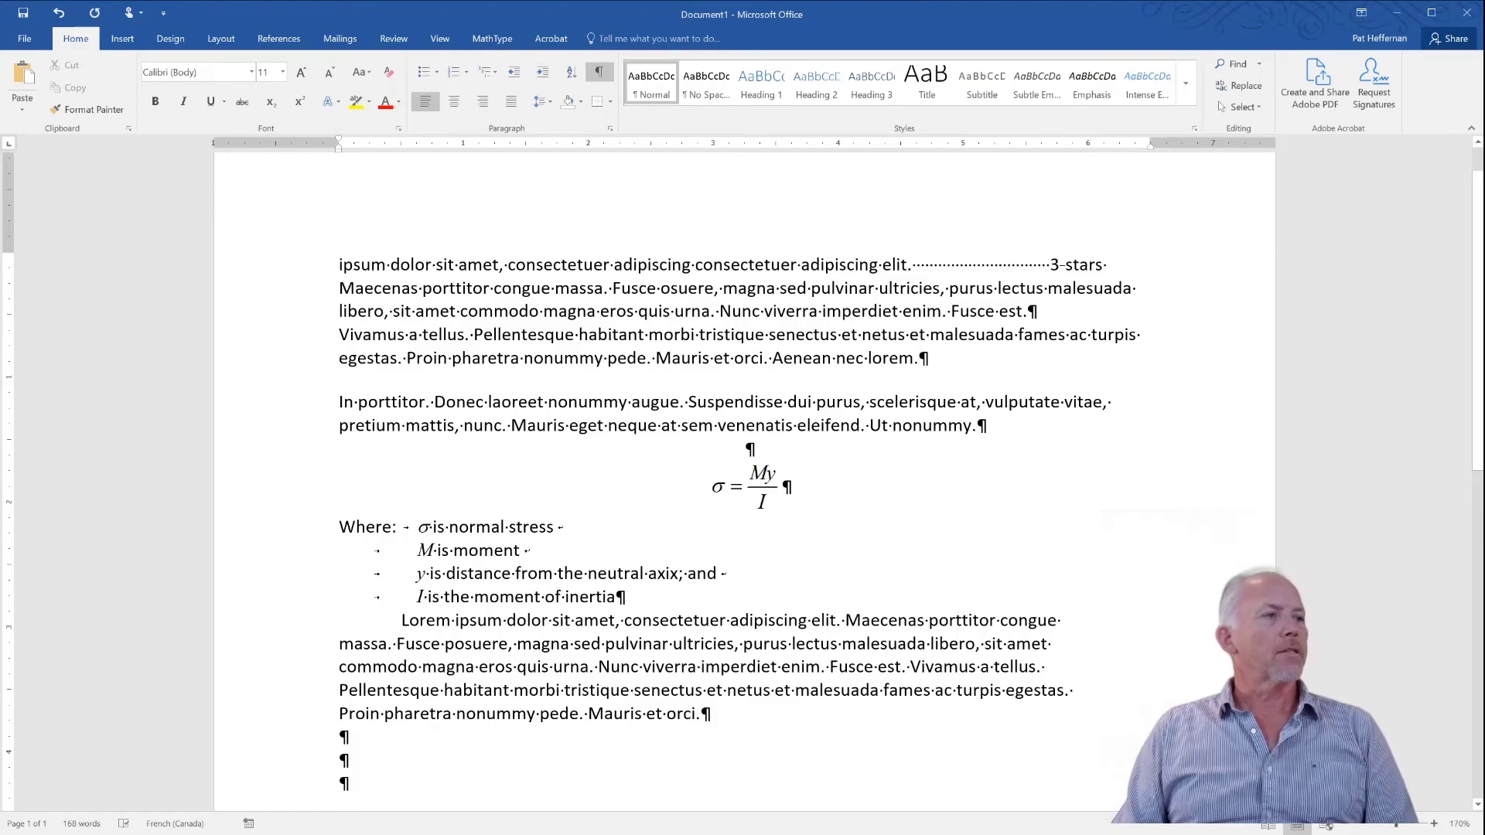
Step: Duplicate the whole "Vivamus a tellus" paragraph twice directly above the "In porttitor" paragraph
double_click(318, 334)
key(ctrl+c)
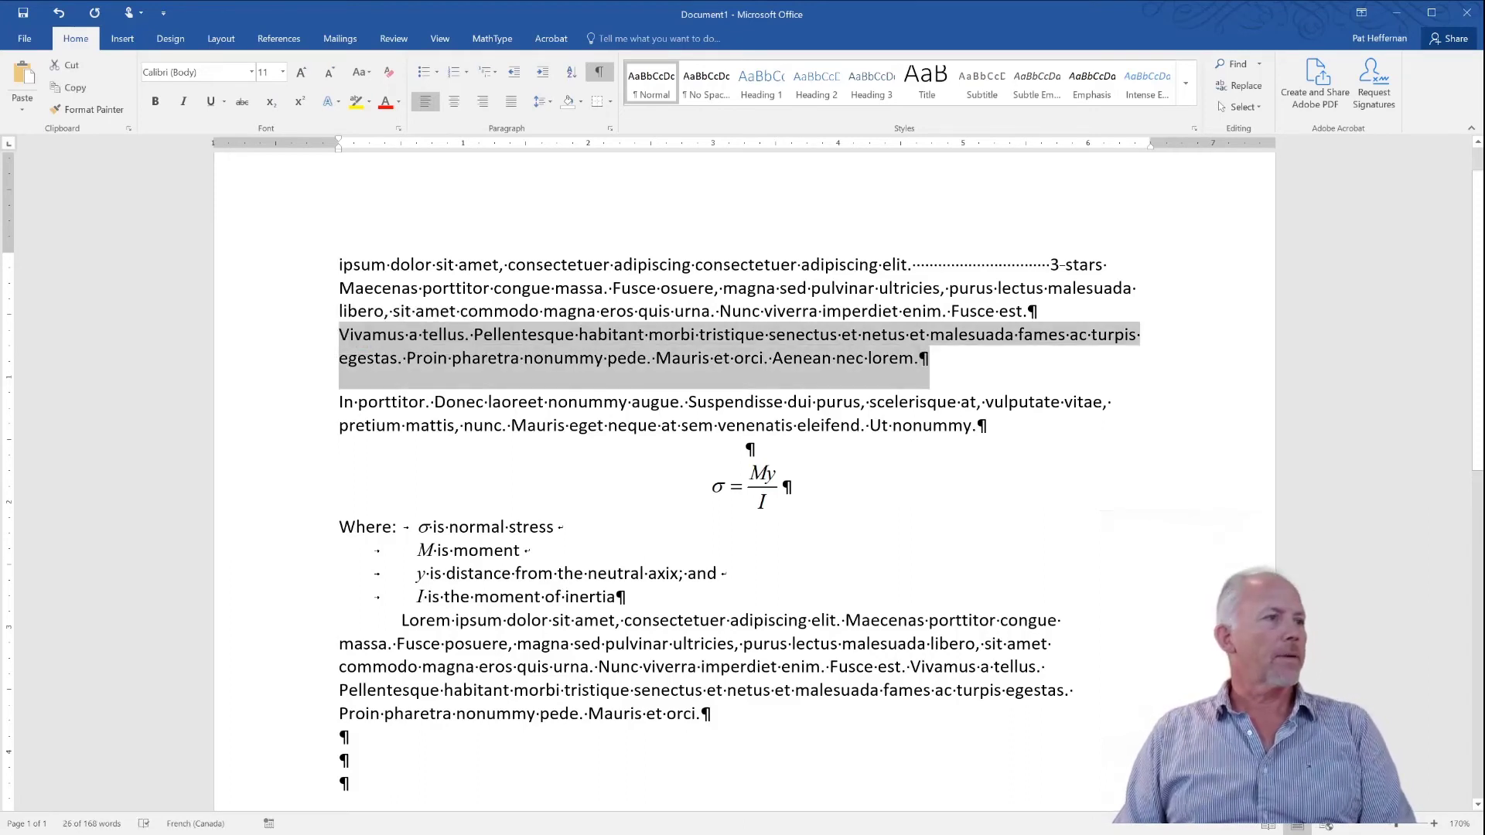
click(341, 401)
key(ctrl+v)
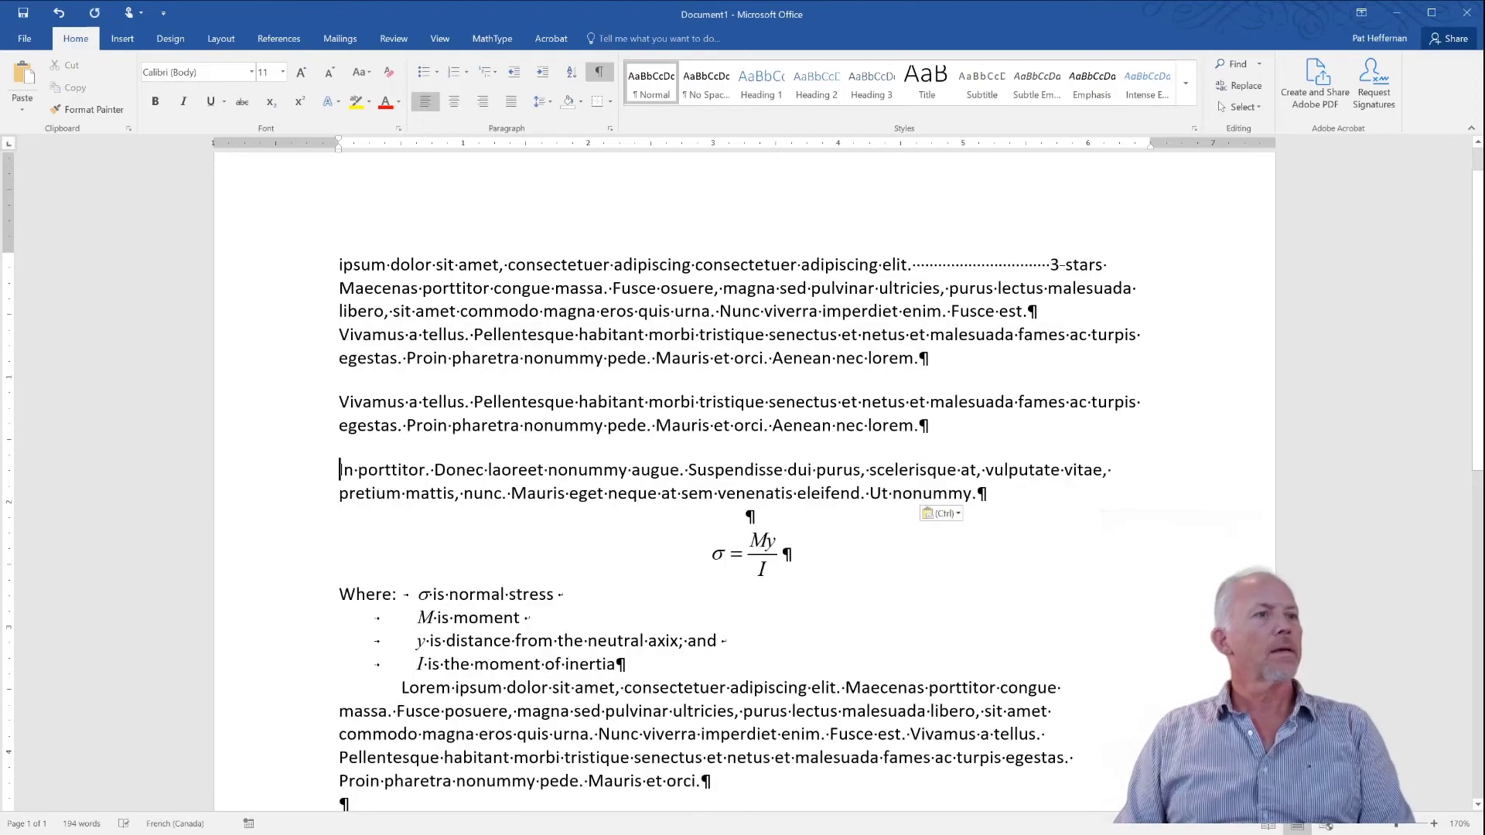
key(ctrl+v)
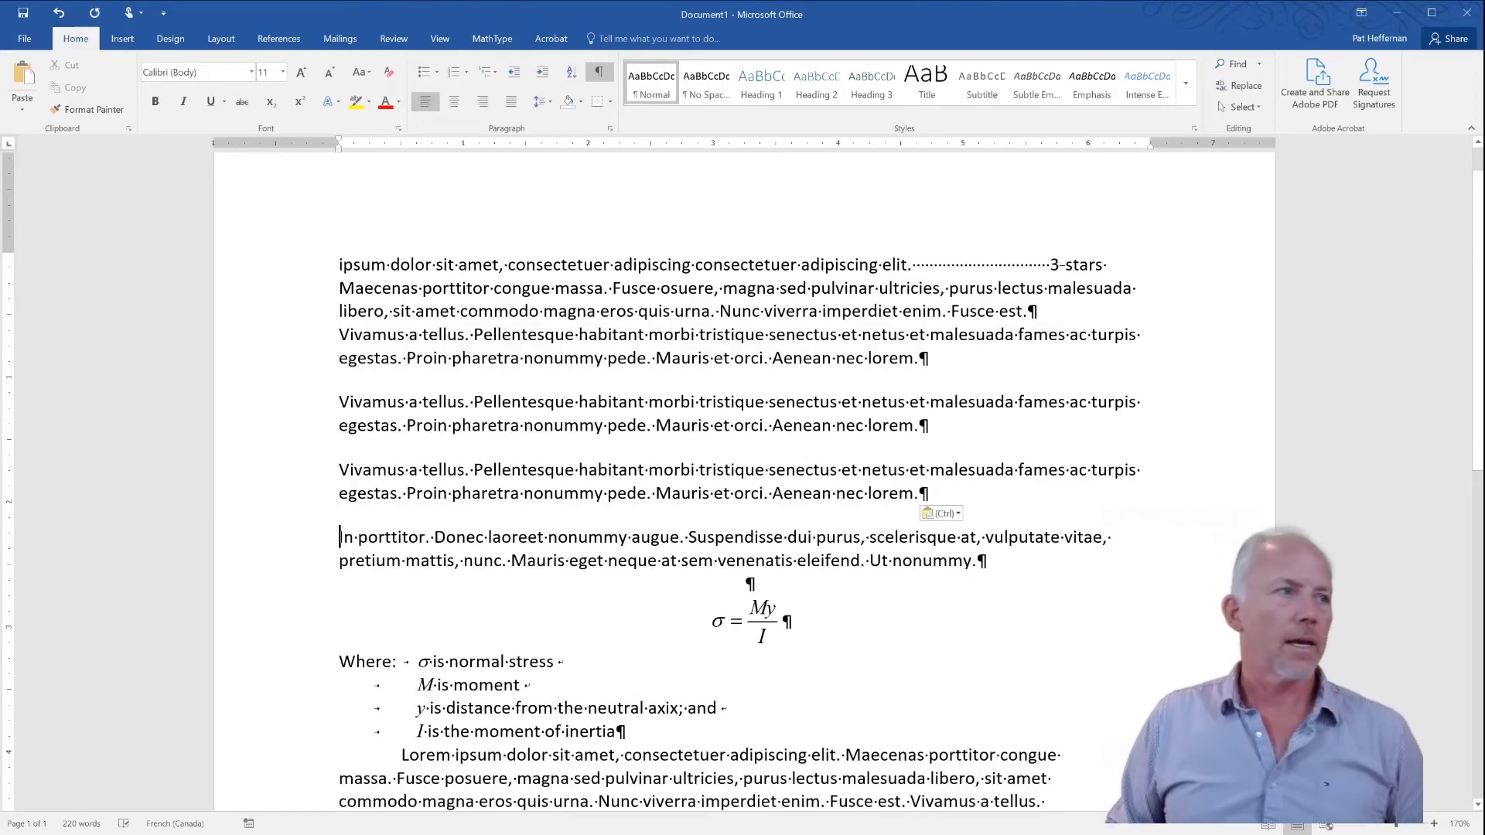
Step: Copy the text from "ipsum dolor" to "Nunc viverra" into the second "Vivamus a tellus" paragraph, after "tell"
drag(339, 264, 820, 311)
key(ctrl+c)
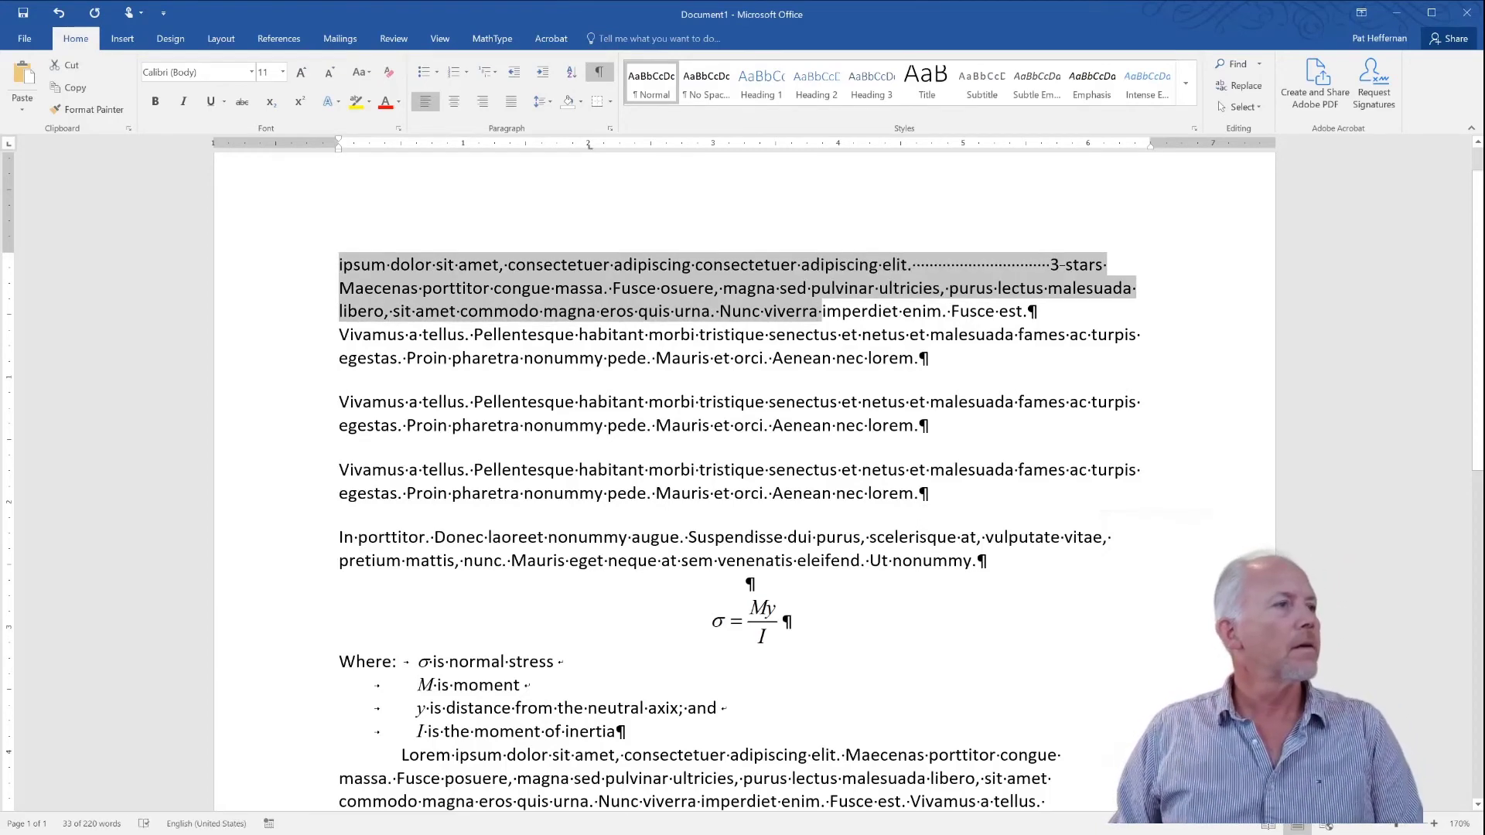
click(448, 401)
key(ctrl+v)
click(604, 495)
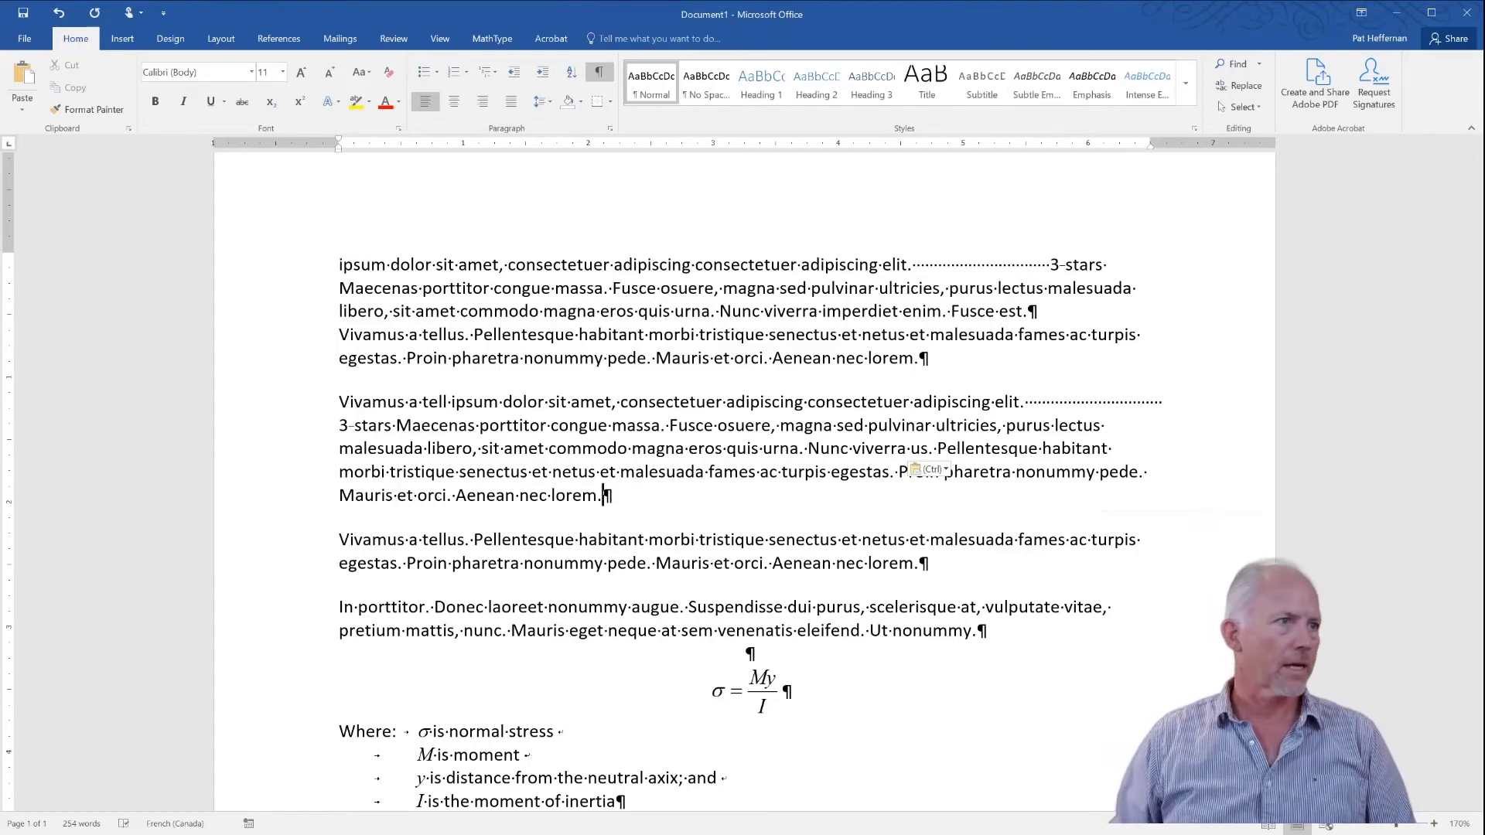
Step: Set the spacing after the "Where:" definitions paragraph below the equation to 12 pt
scroll(743, 490, down, 1)
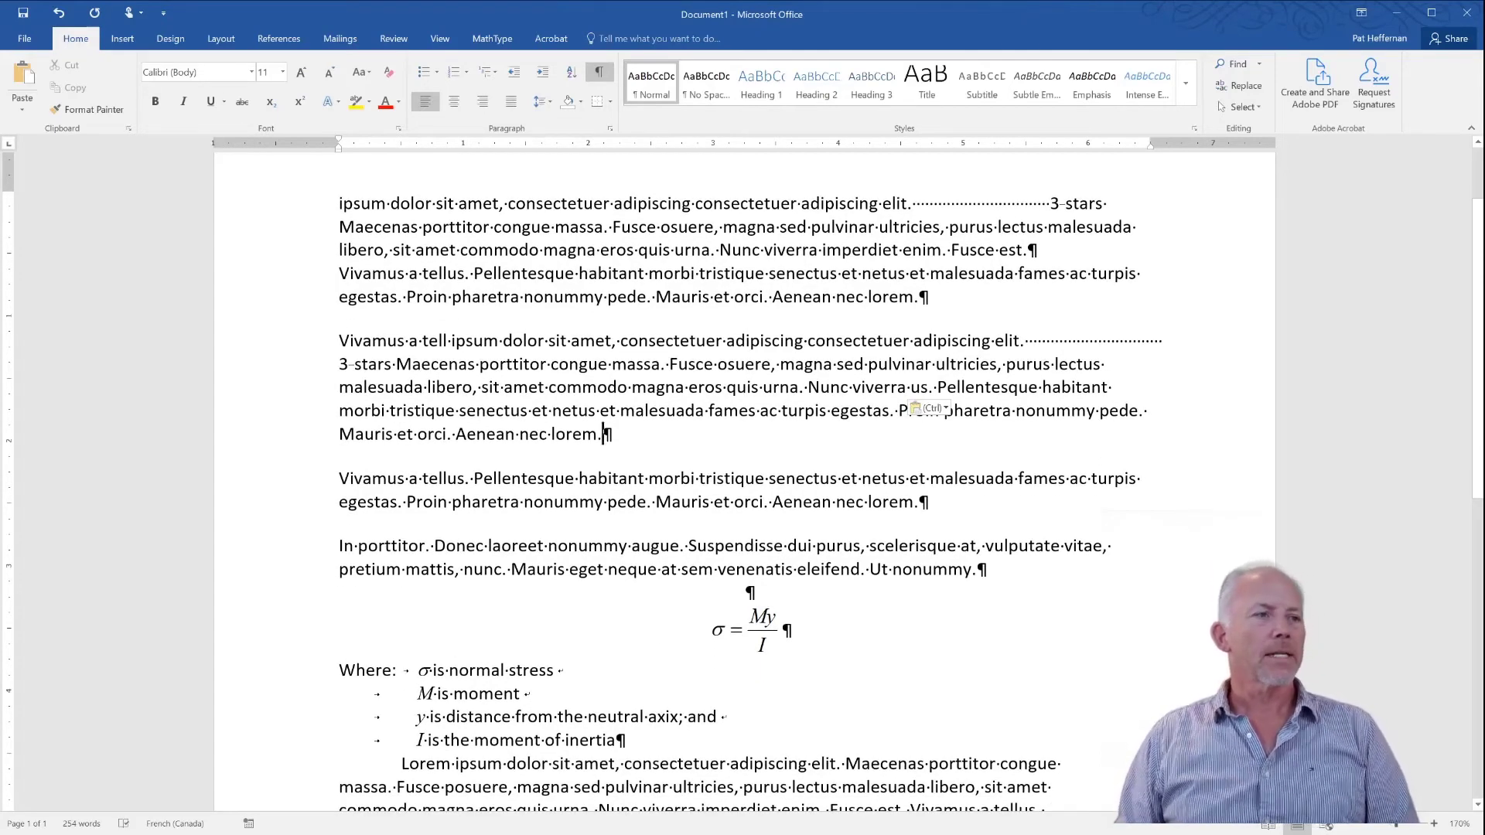
scroll(743, 481, down, 1)
drag(554, 609, 529, 633)
click(521, 633)
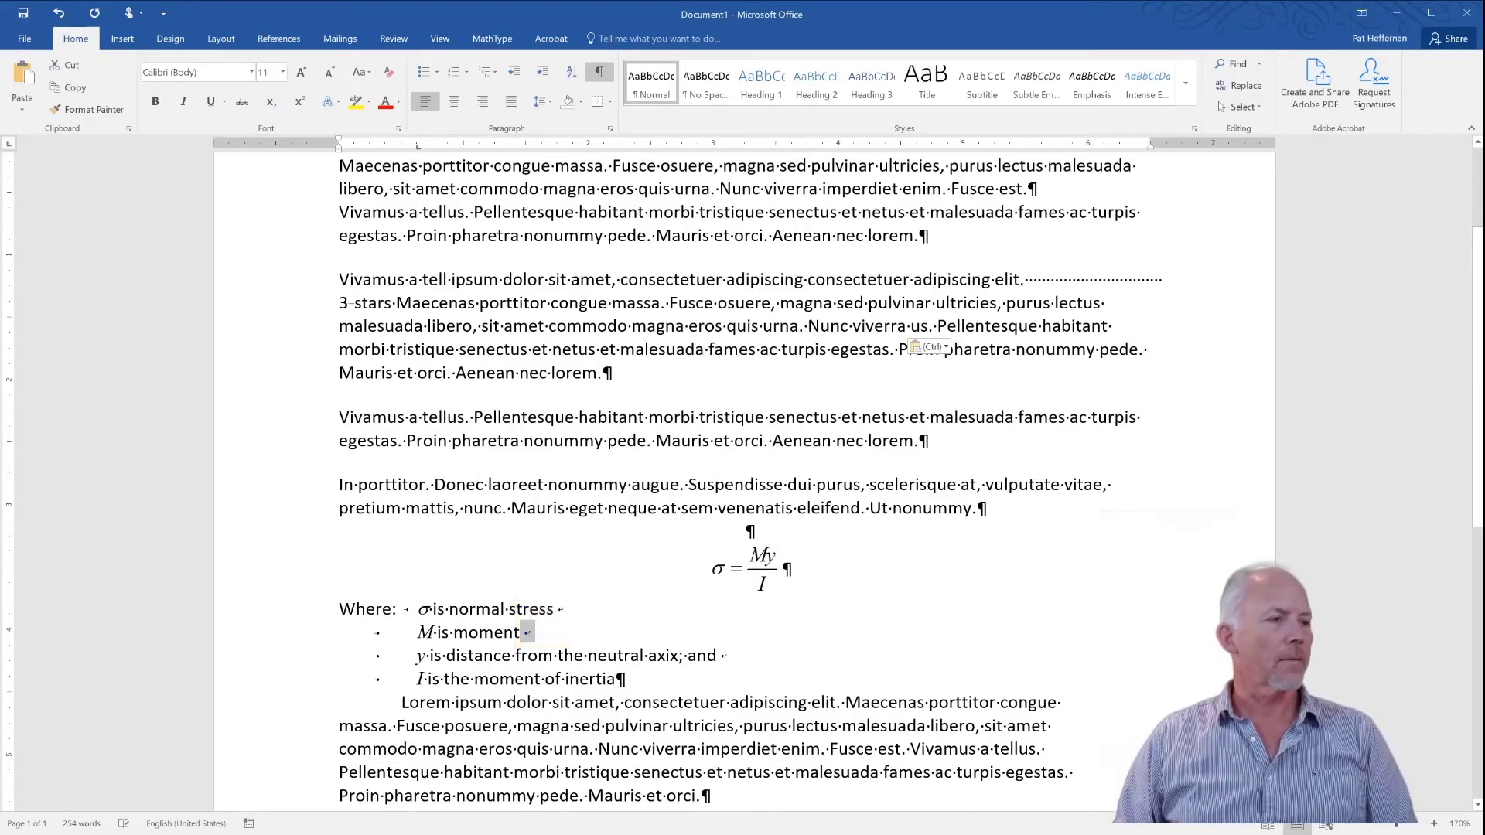
click(490, 679)
right_click(479, 632)
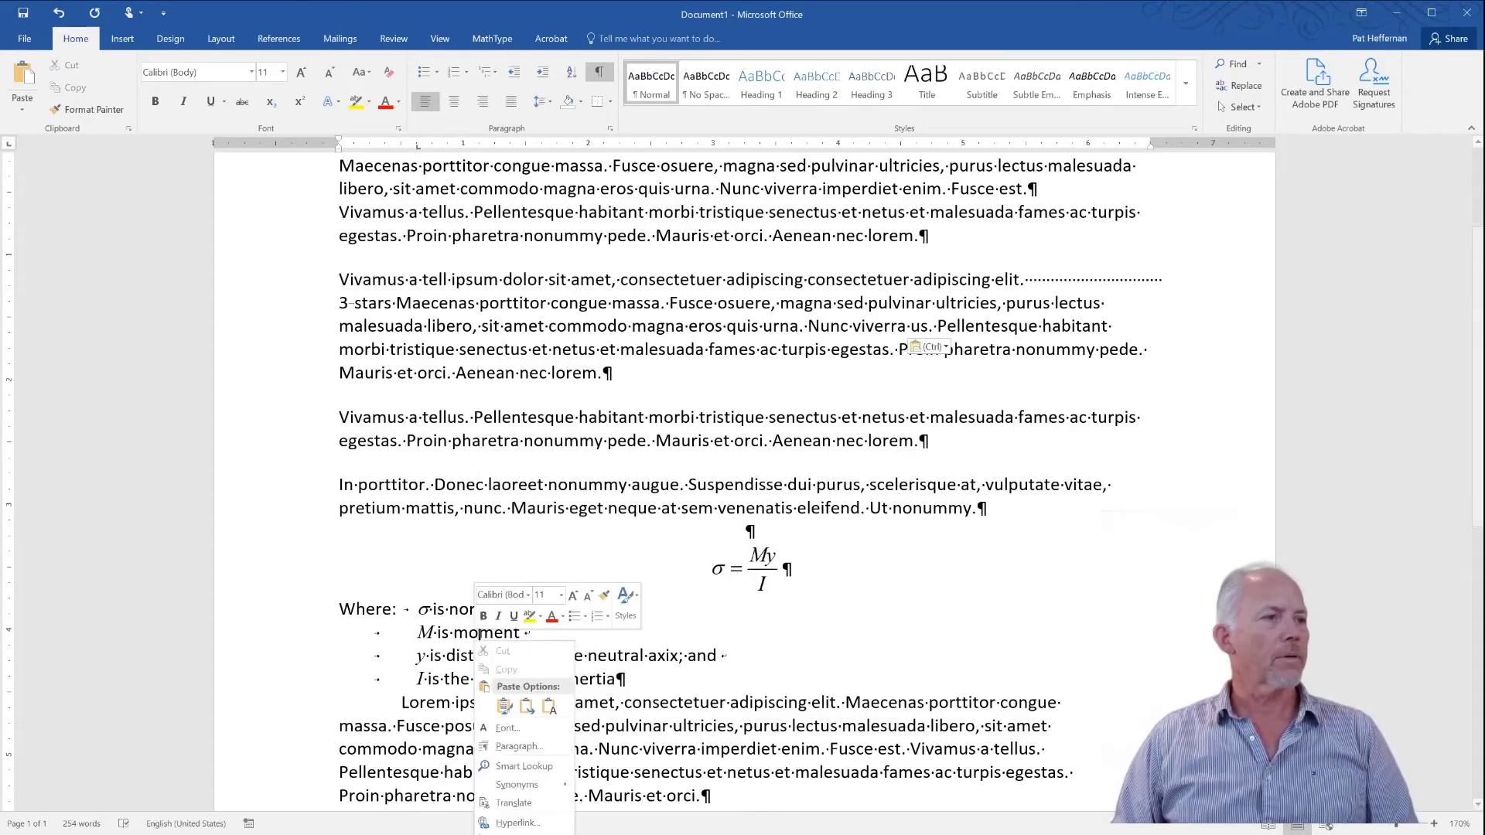
click(519, 747)
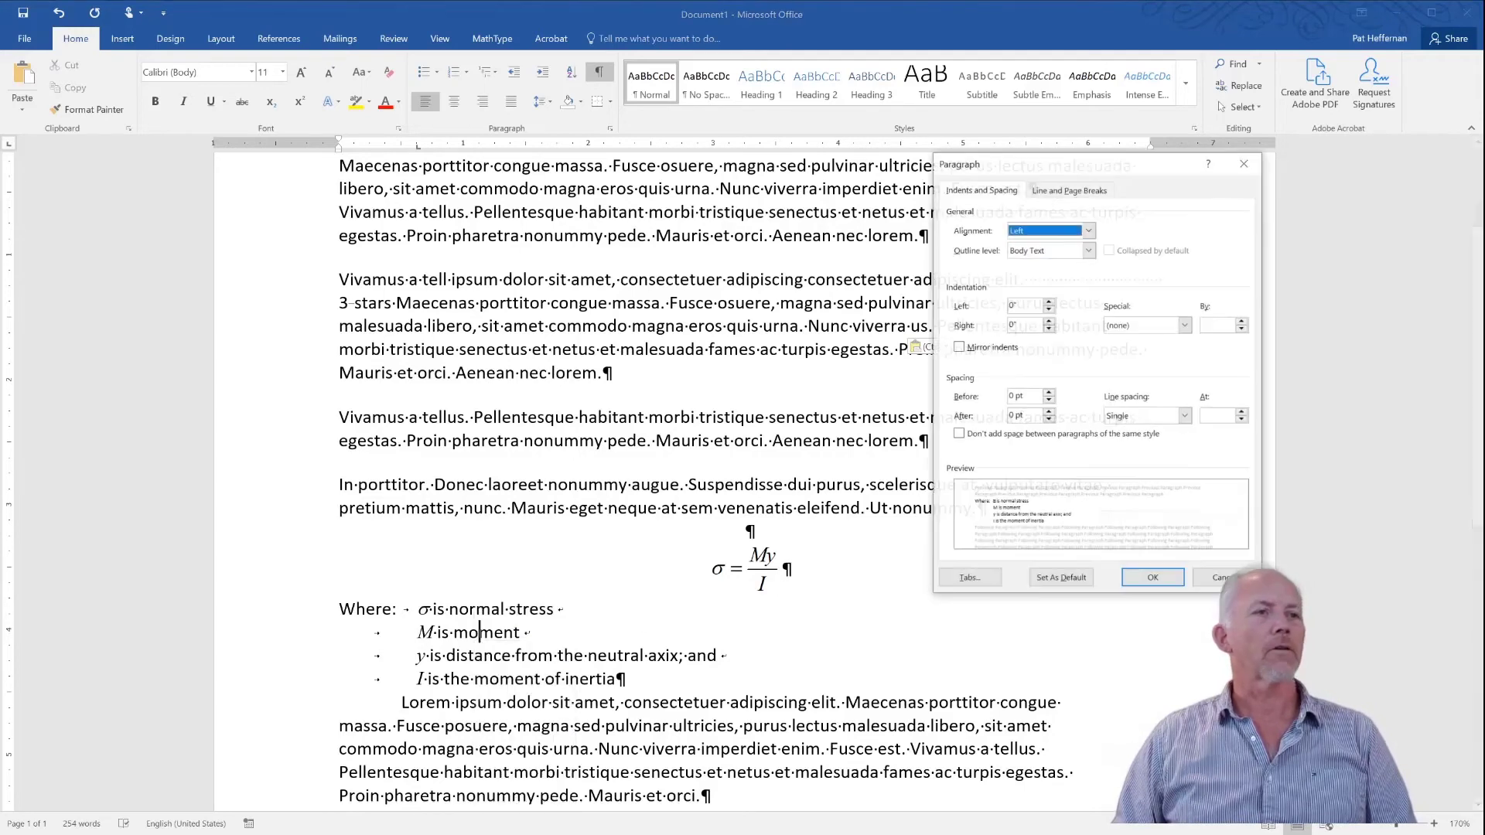
click(1049, 412)
click(1049, 412)
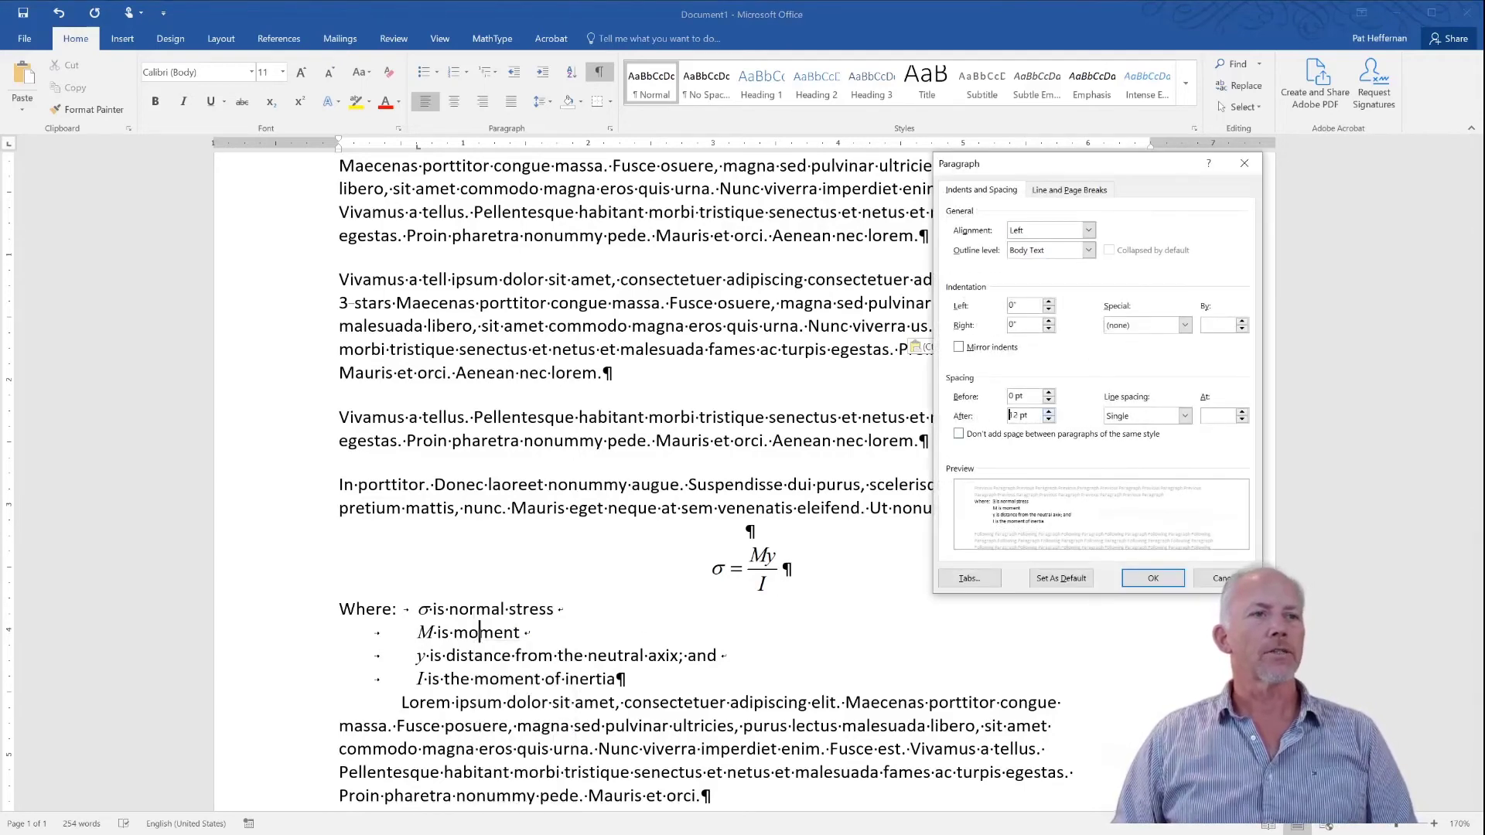
click(1152, 578)
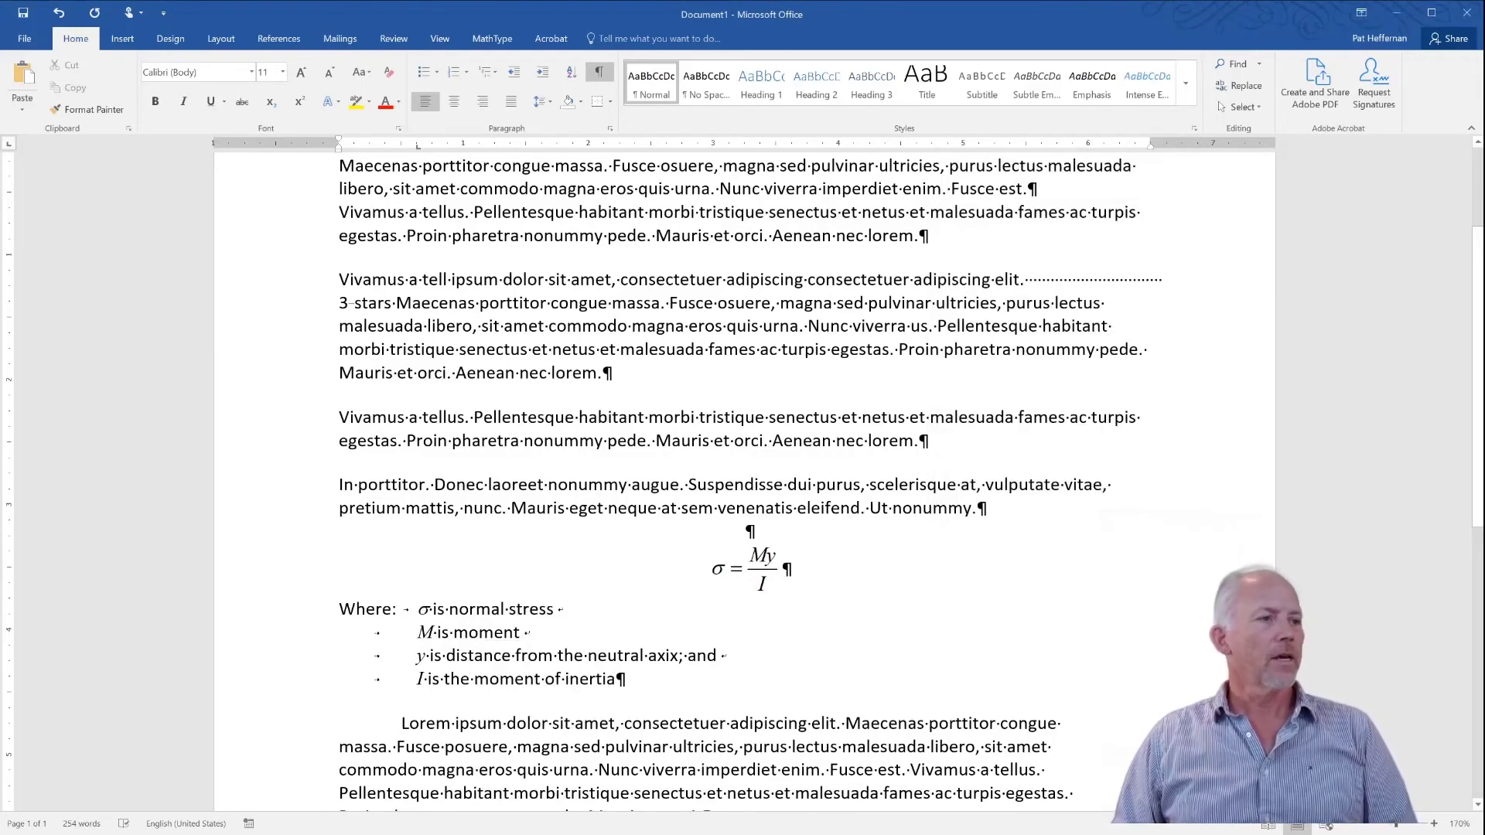
Step: Examine the line breaks within the "Where:" definitions and the paragraph mark after "moment of inertia"
click(537, 678)
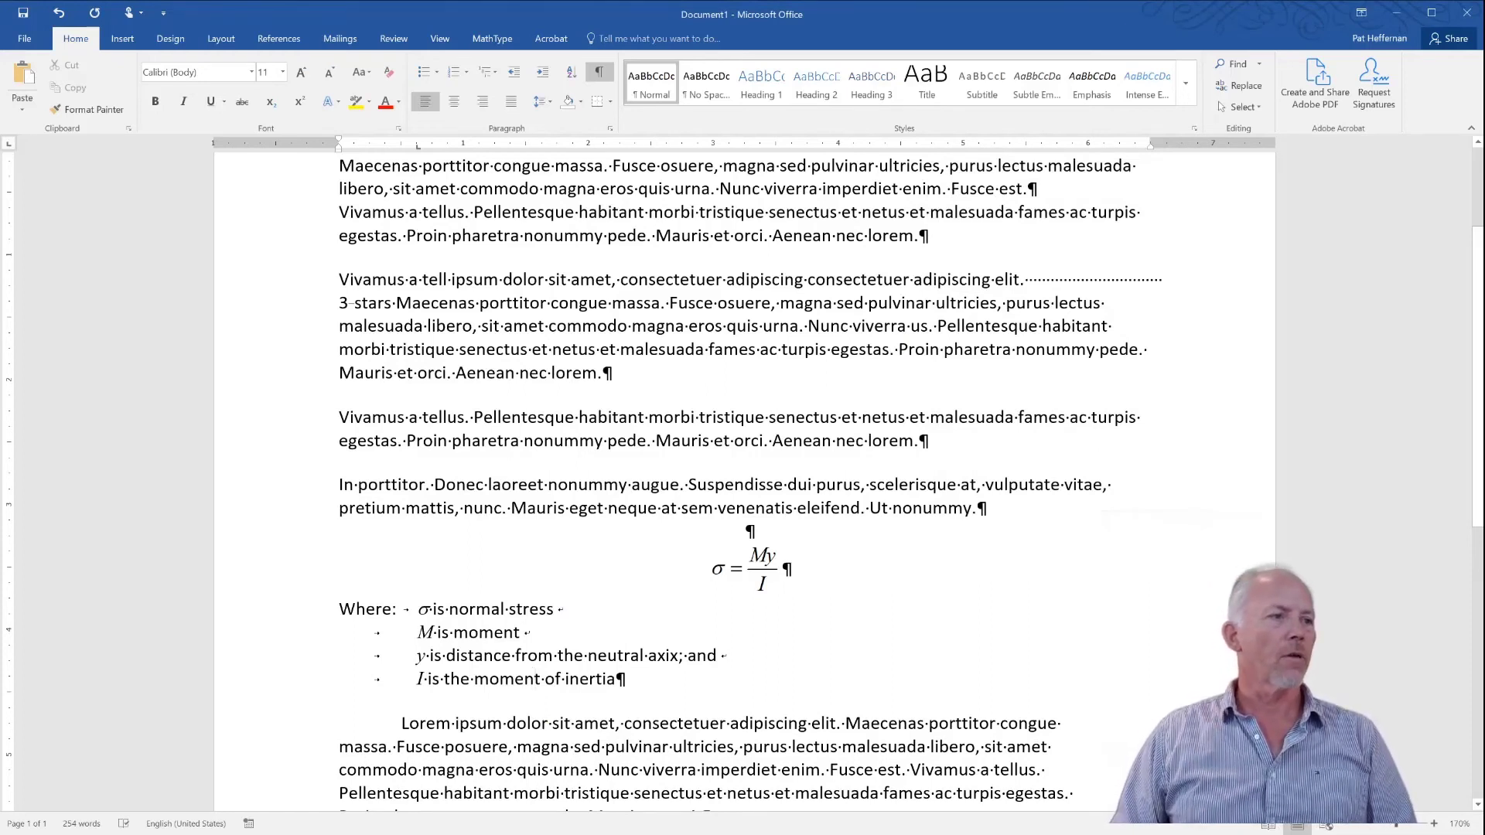
drag(569, 612, 534, 635)
click(555, 655)
click(545, 678)
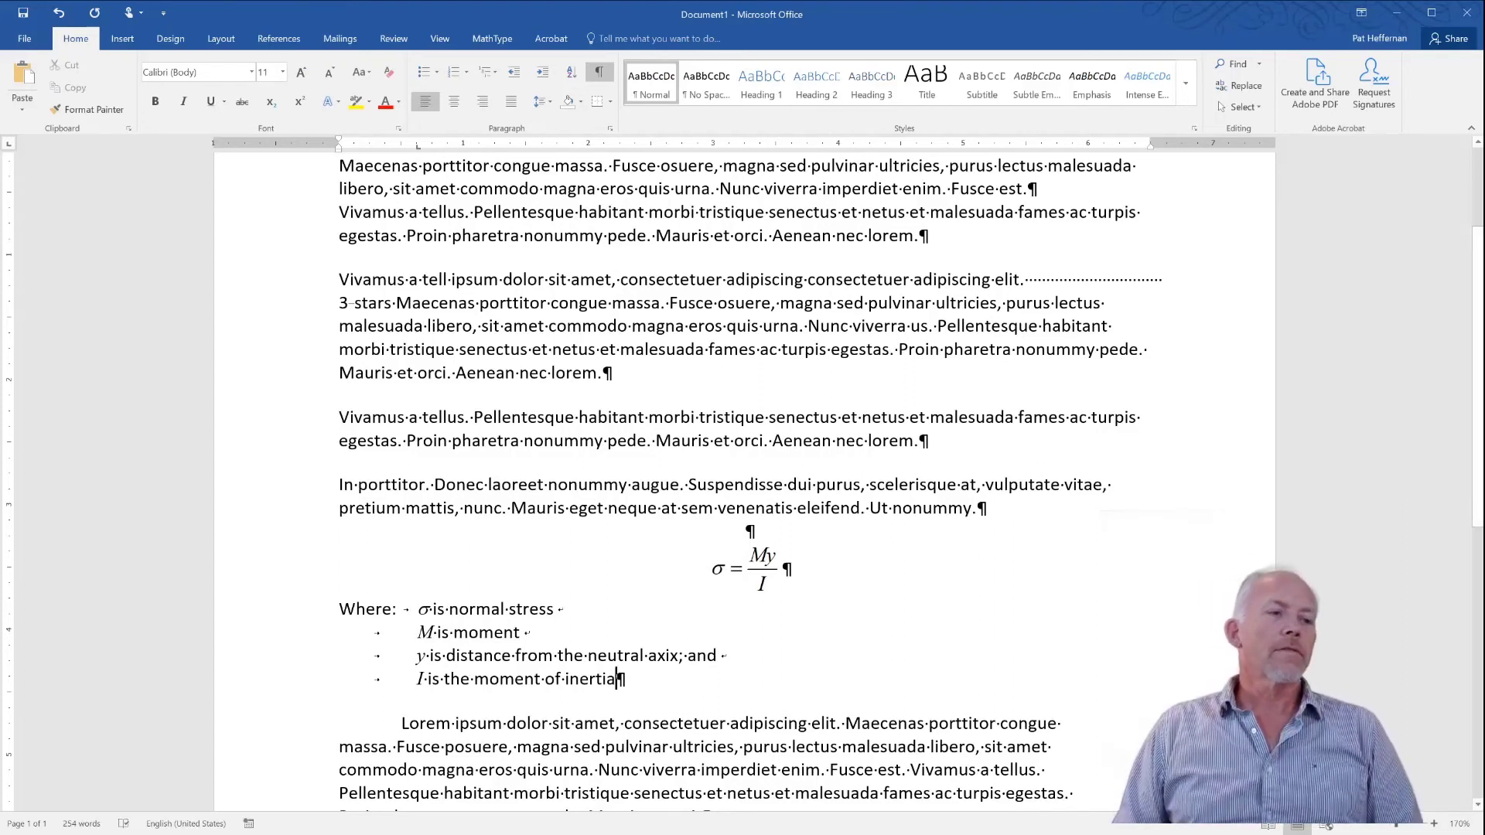
Step: Push the indented "Lorem ipsum" paragraph to the start of page two by inserting empty paragraphs before it
click(741, 747)
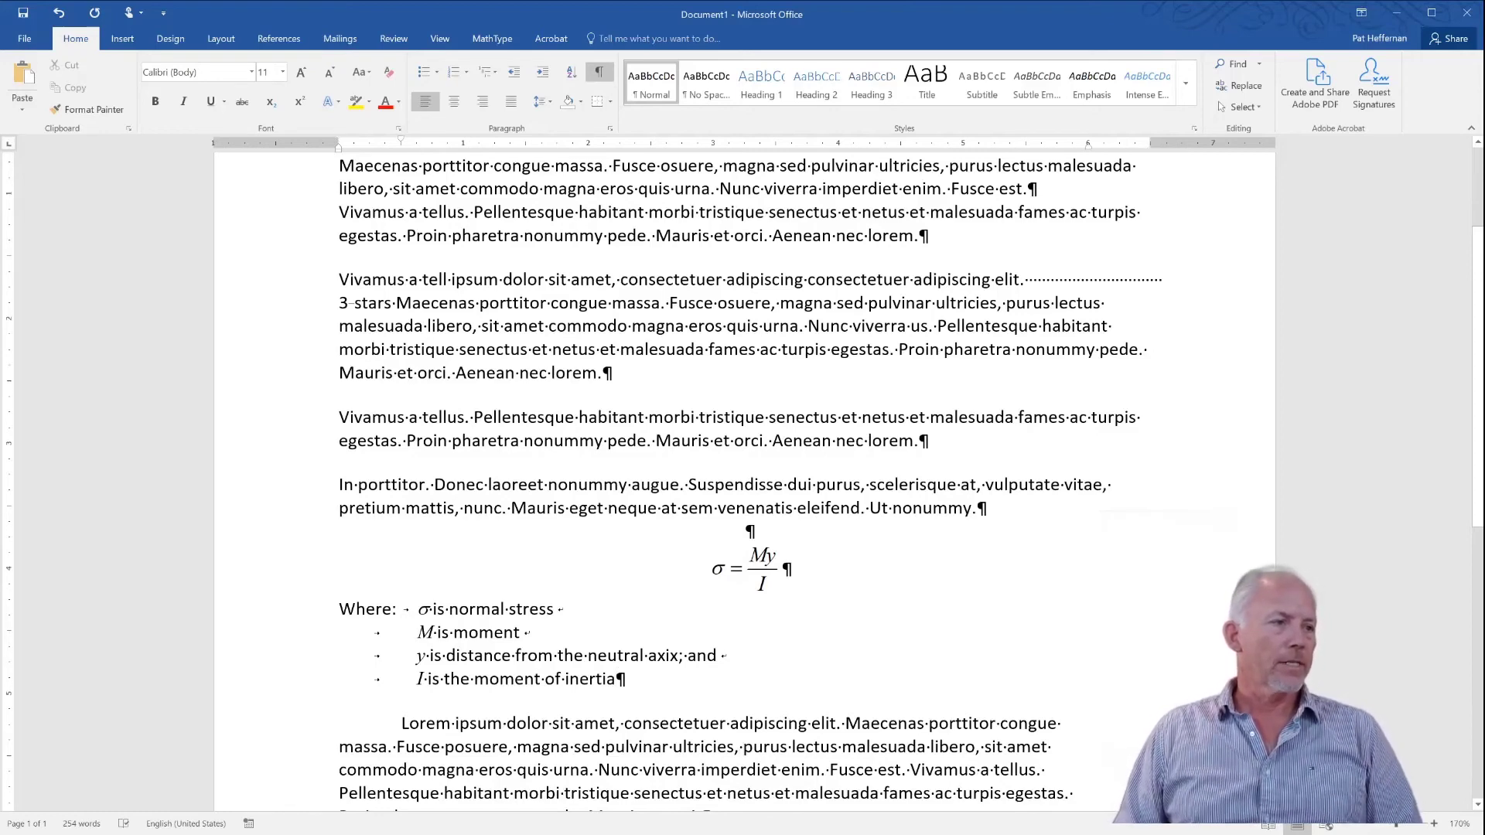
scroll(743, 480, down, 1)
scroll(742, 480, down, 1)
scroll(742, 480, down, 5)
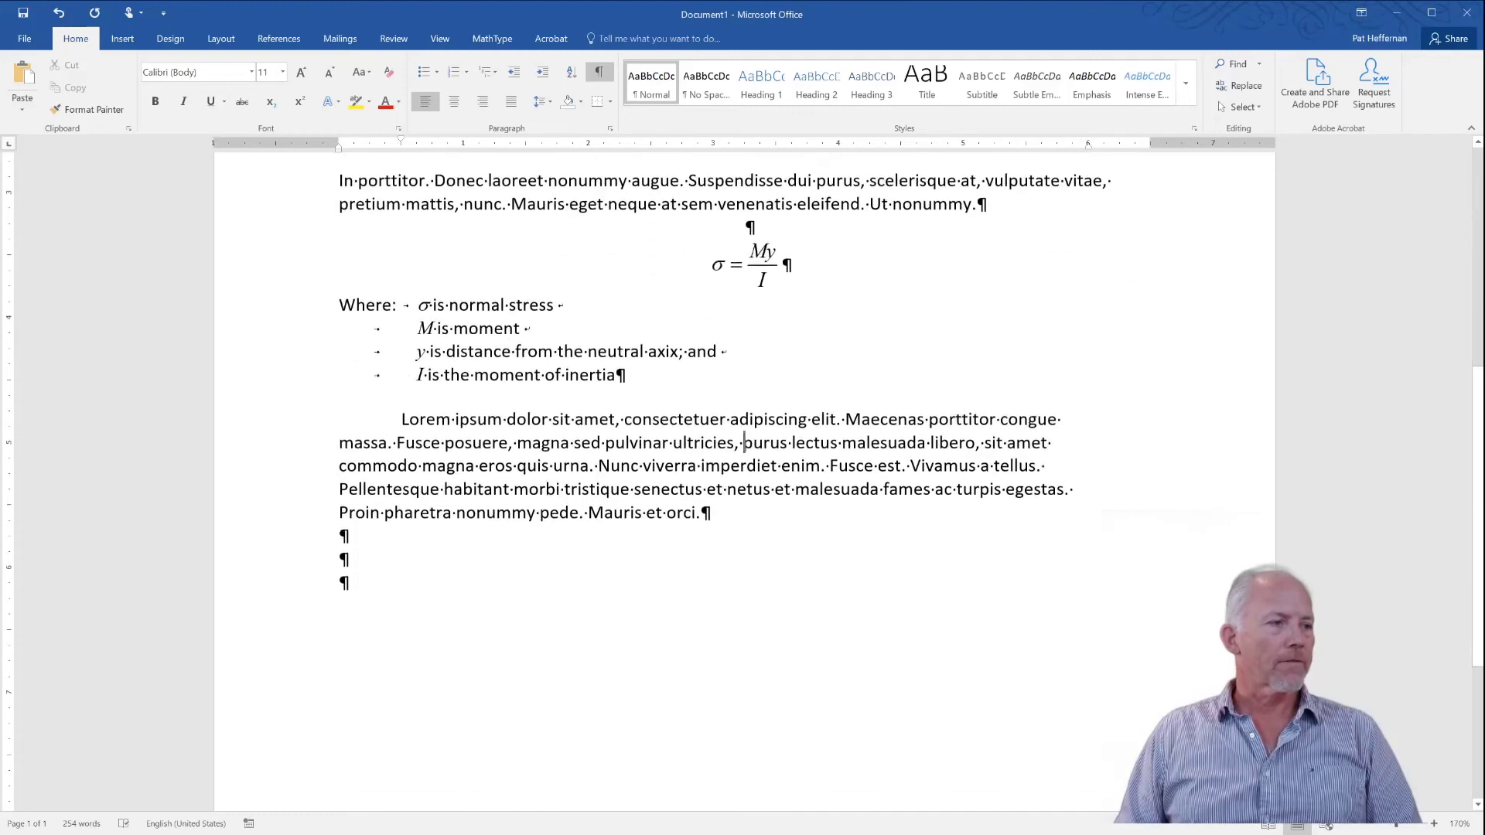
scroll(743, 480, down, 2)
scroll(743, 480, up, 1)
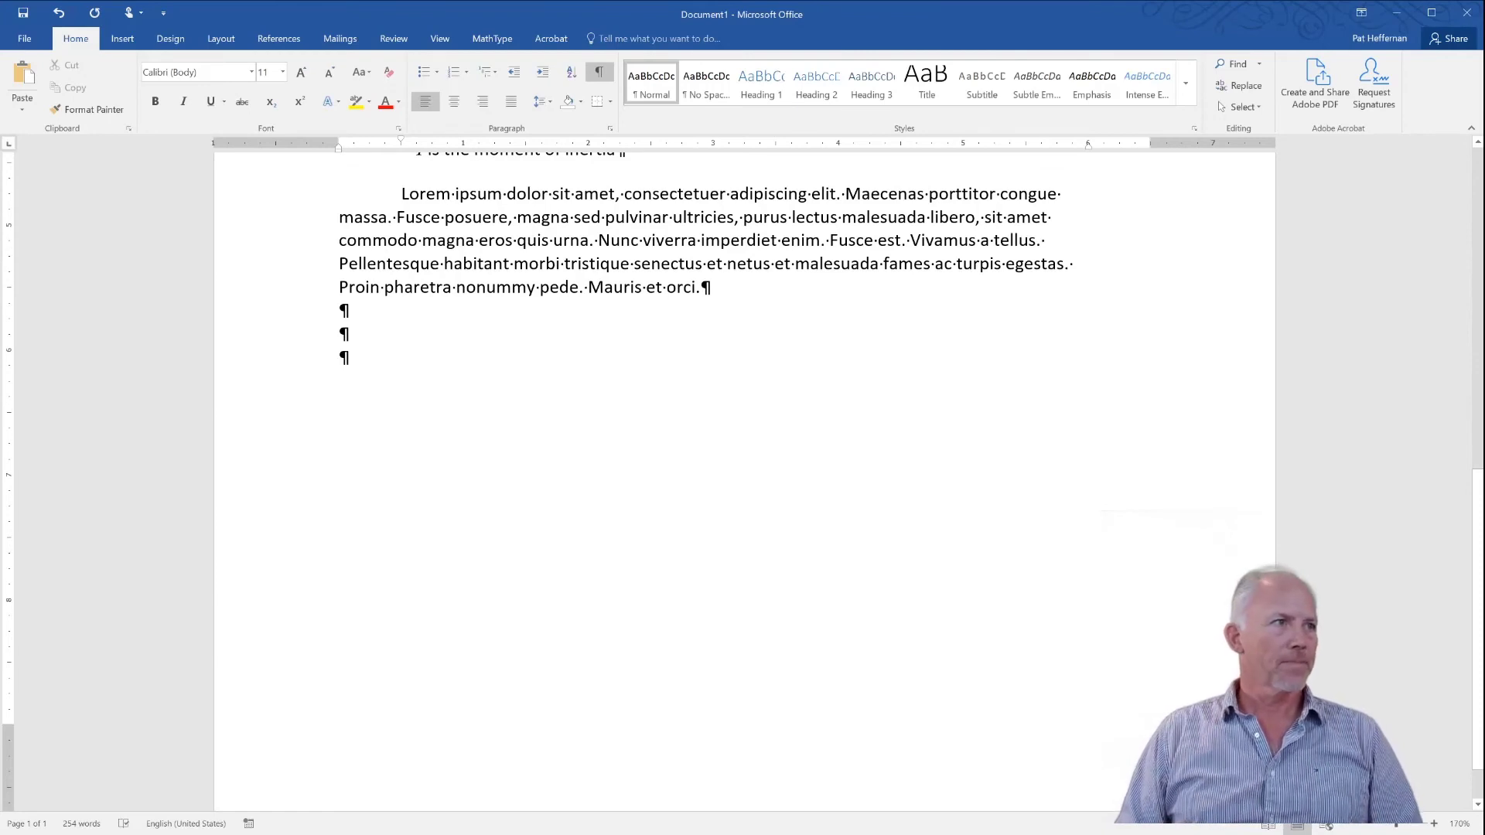
scroll(743, 479, down, 1)
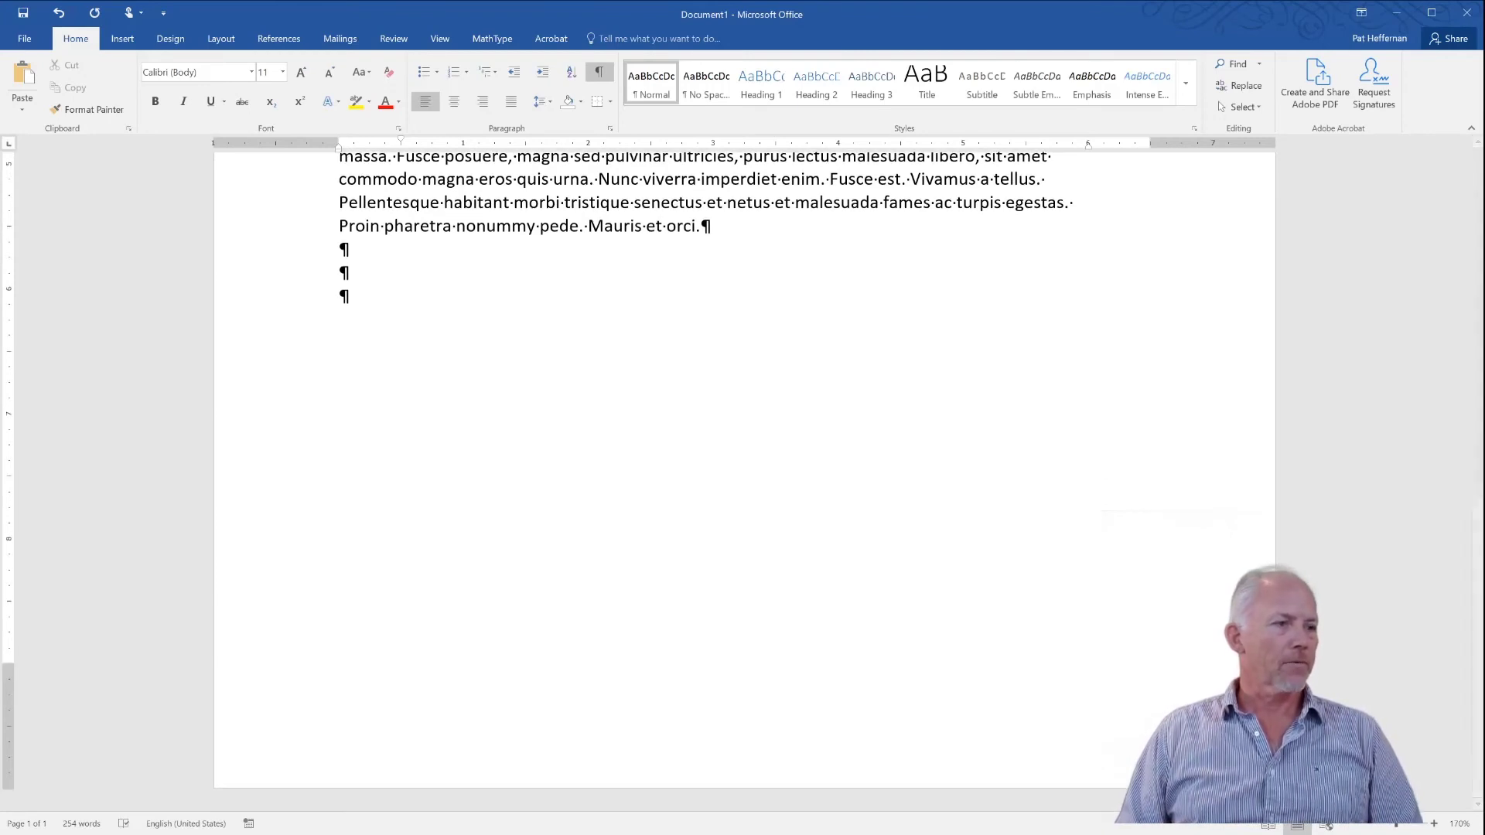
scroll(743, 480, up, 1)
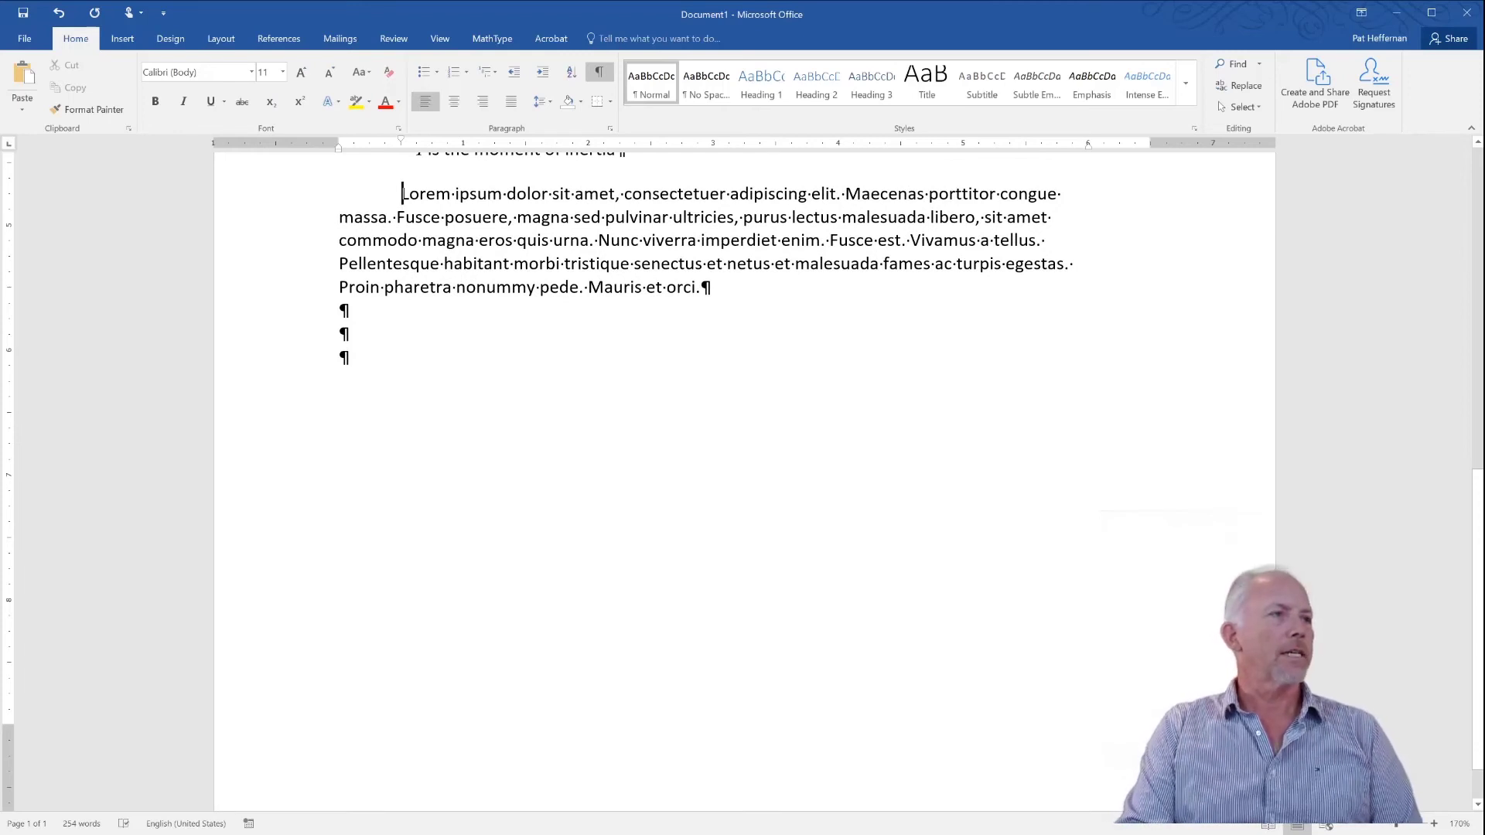
key(Return)
key(Return)
key(Return)
key(Return)
key(Return)
key(Return)
key(Return)
key(Return)
key(Return)
key(Return)
key(Return)
key(Return)
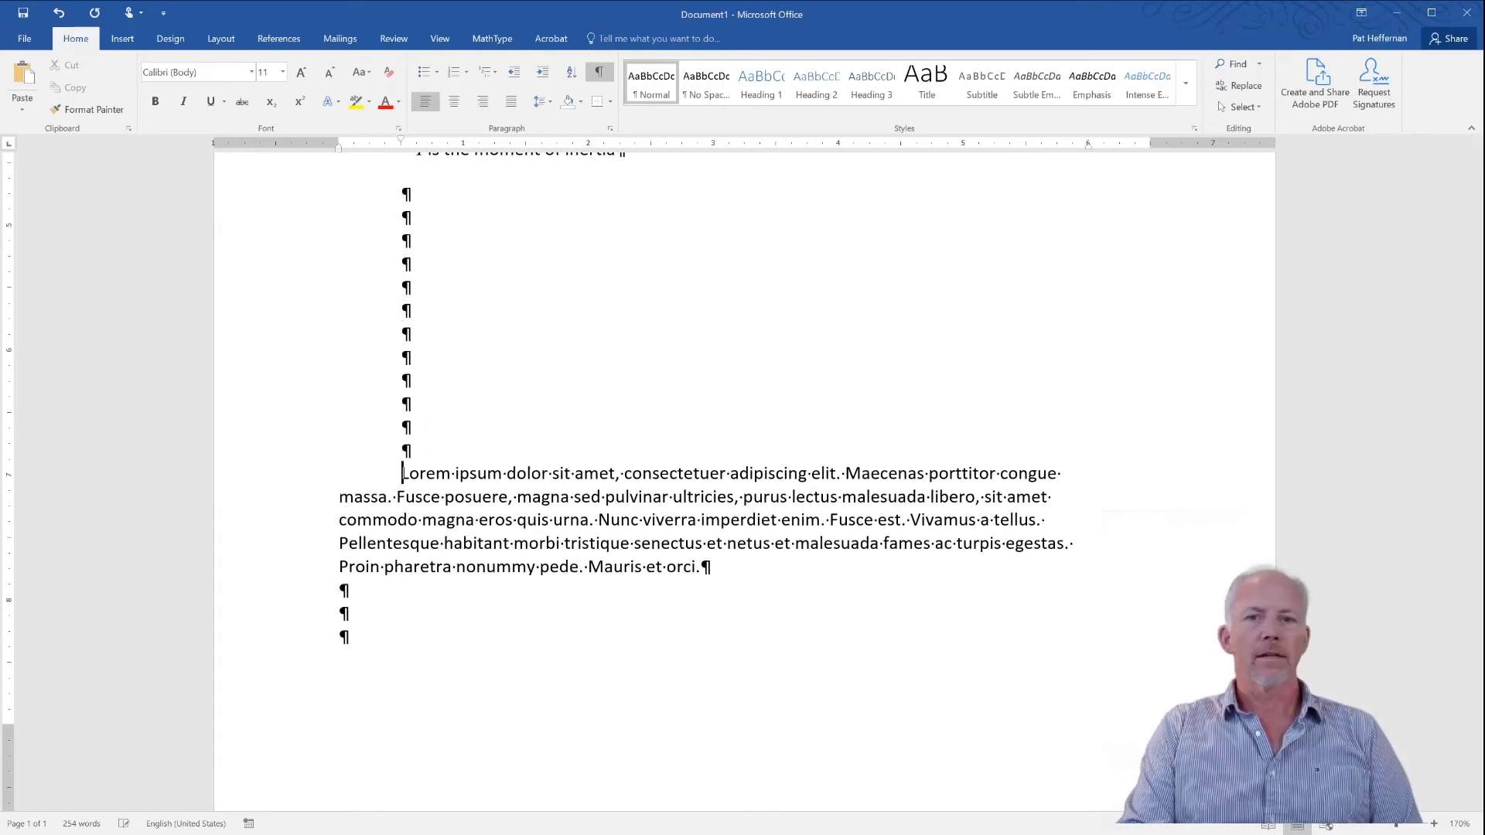
key(Return)
key(Return)
key(Return)
key(Return)
key(Return)
key(Return)
key(Return)
key(Return)
key(Return)
key(Return)
key(Return)
key(Return)
key(Return)
key(Return)
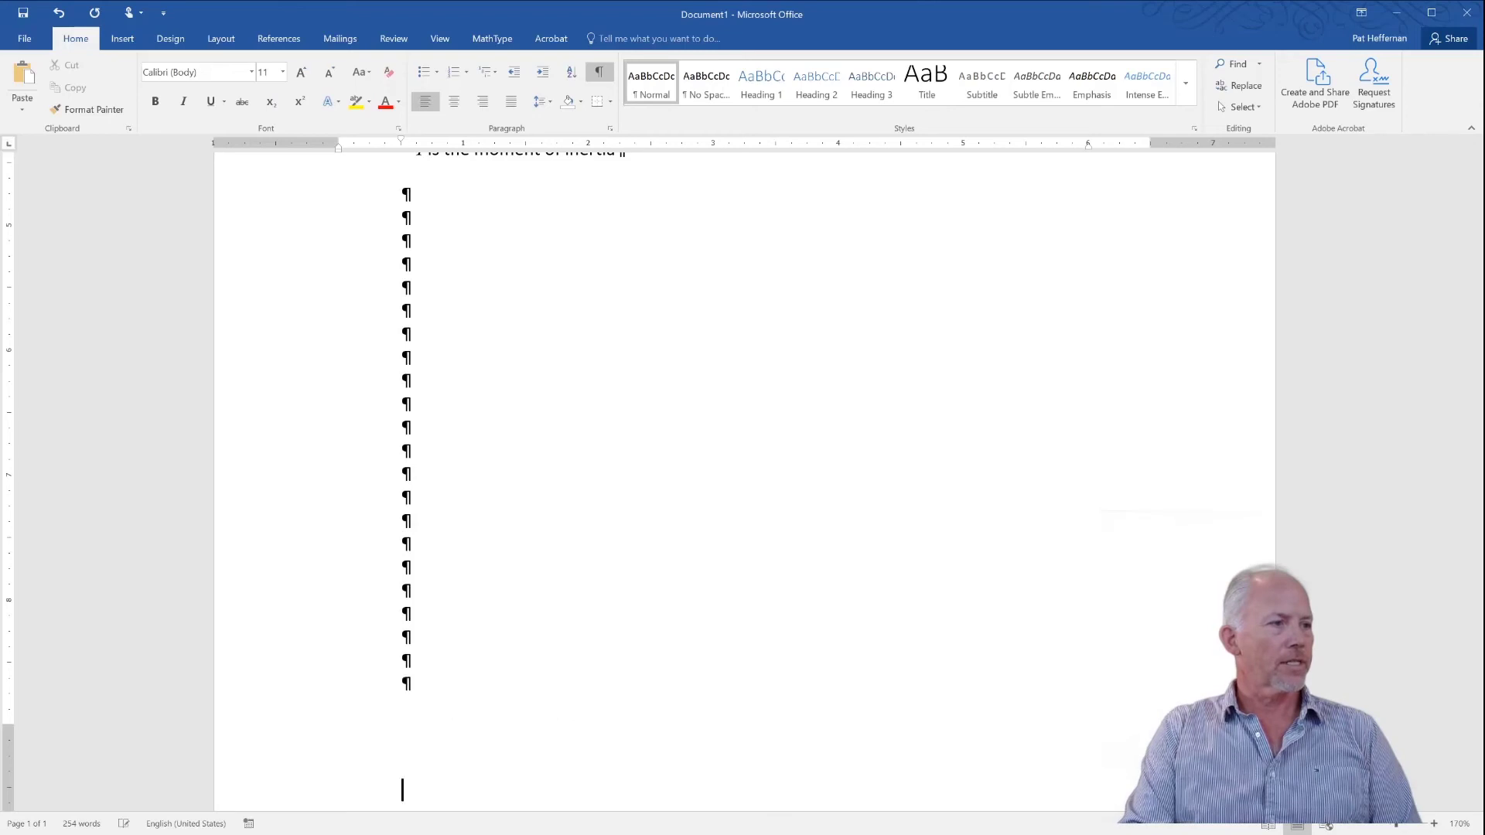
key(Return)
key(Return)
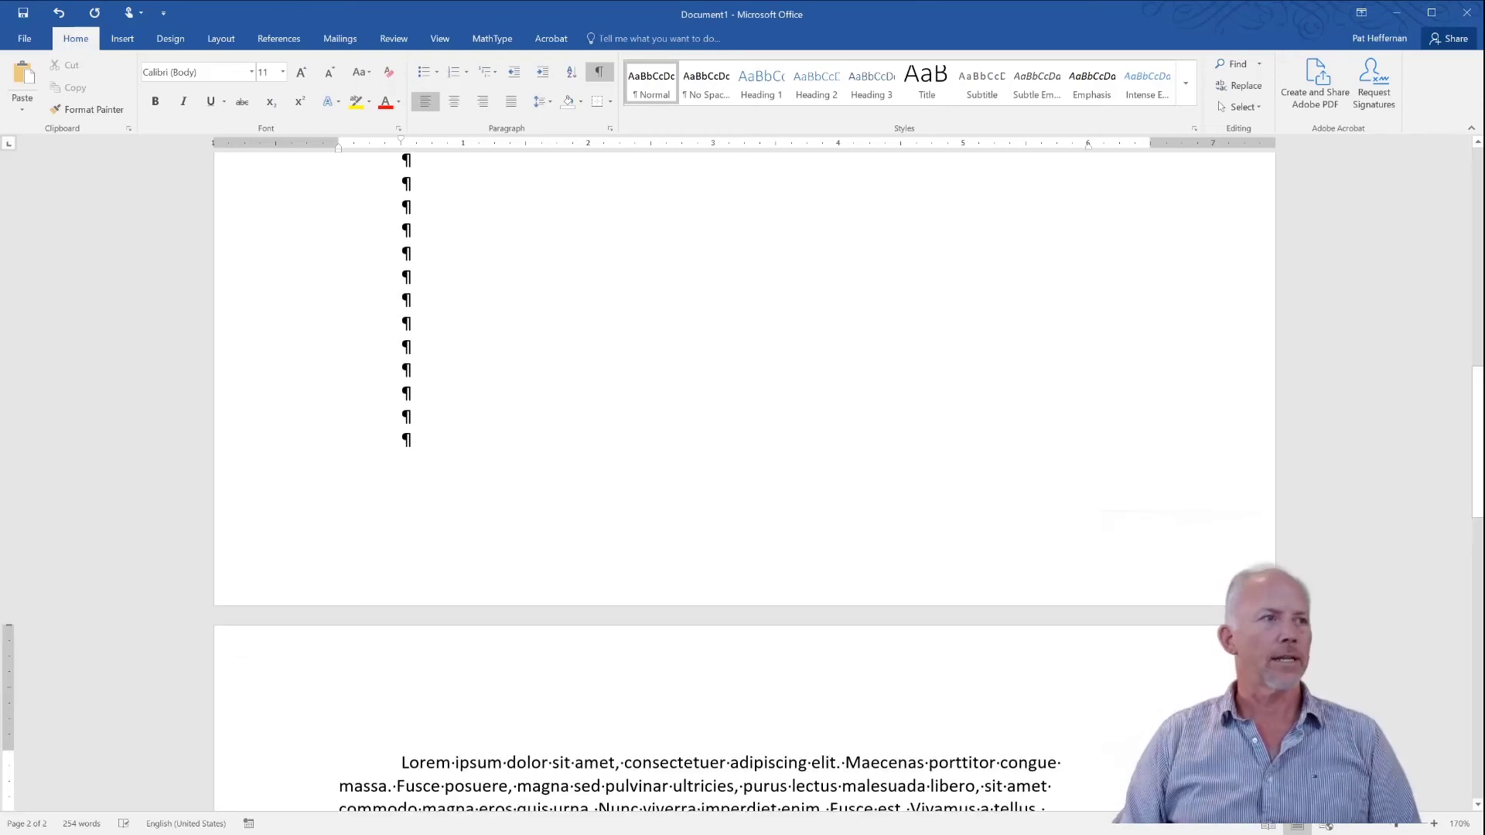
Step: Copy the last "Vivamus a tellus" and "In porttitor" paragraphs above the equation to the third empty paragraph below the definitions
scroll(743, 464, up, 6)
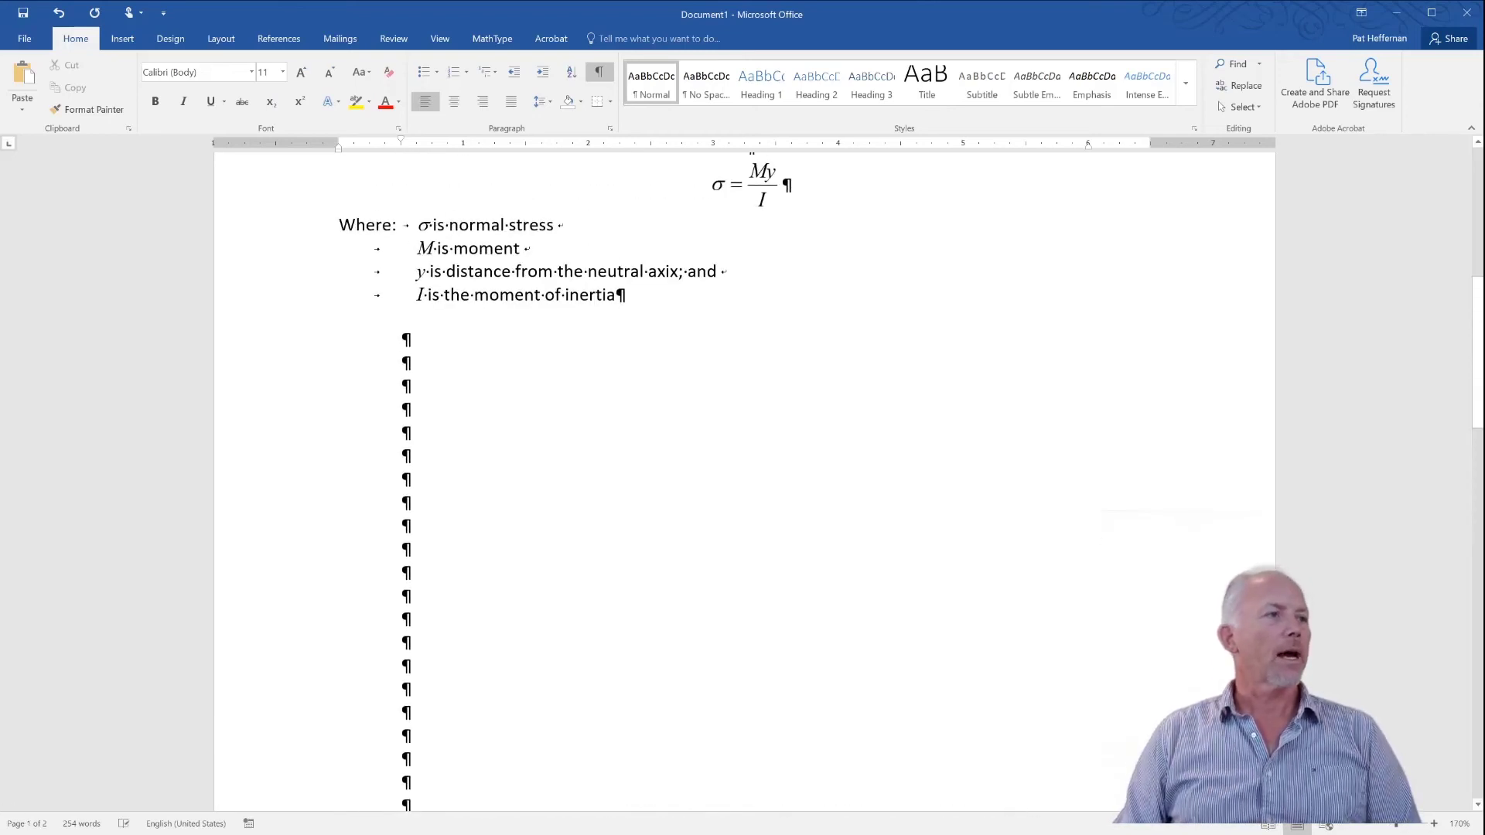
scroll(742, 464, up, 4)
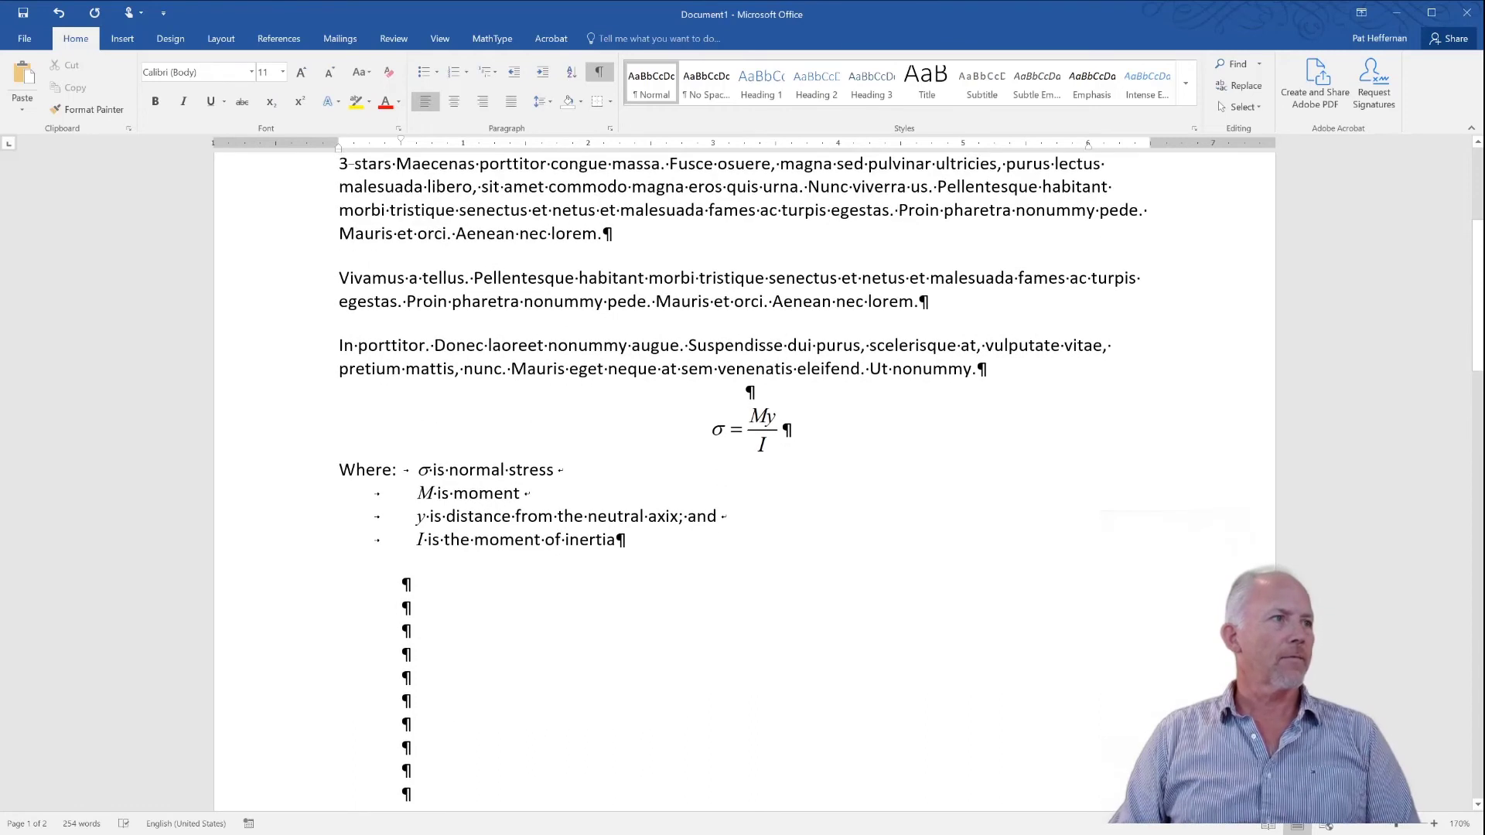
drag(341, 278, 987, 369)
key(ctrl+c)
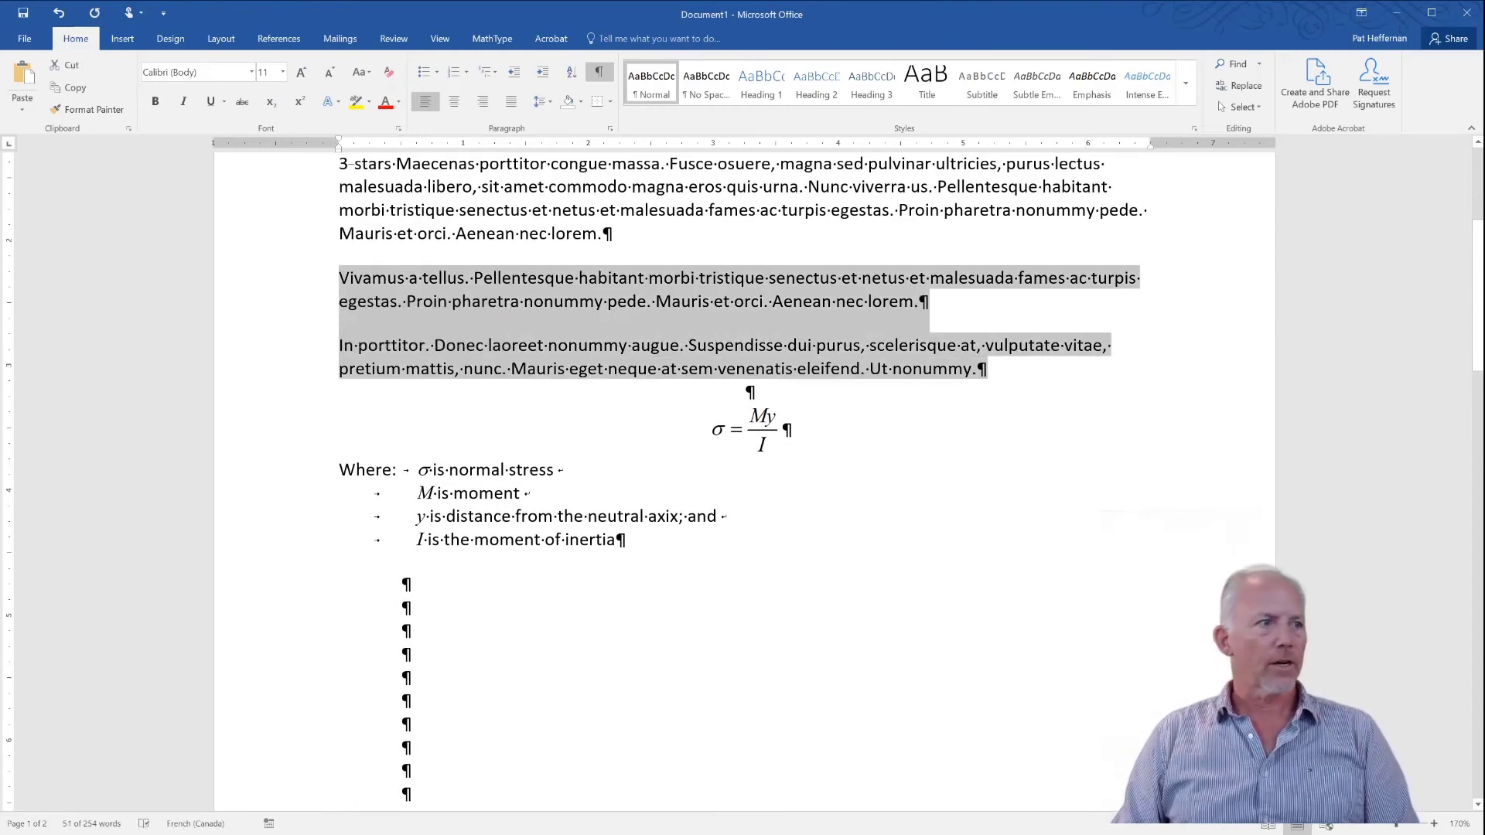
scroll(403, 447, down, 3)
click(403, 447)
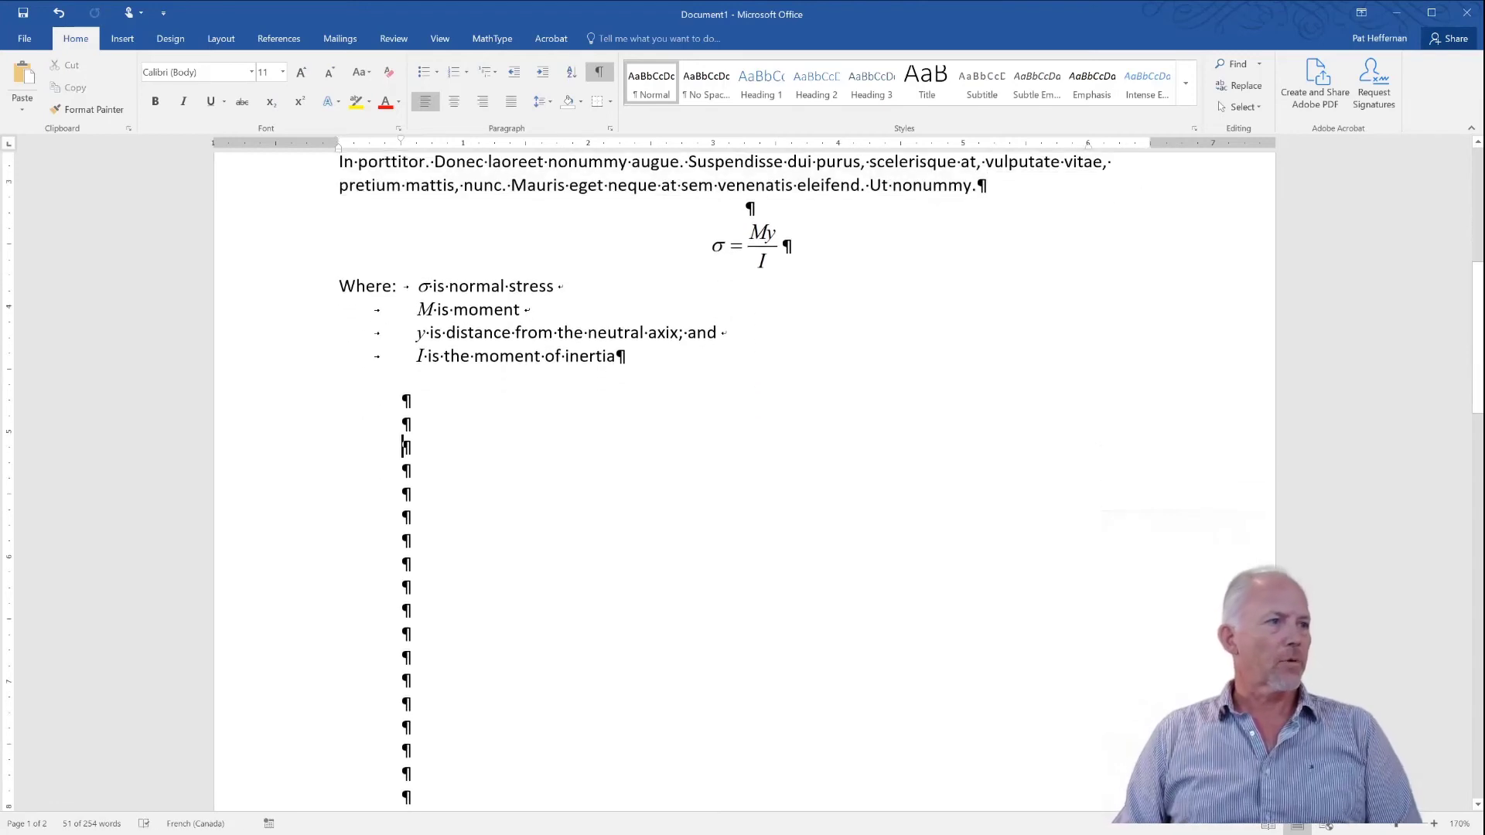
key(ctrl+v)
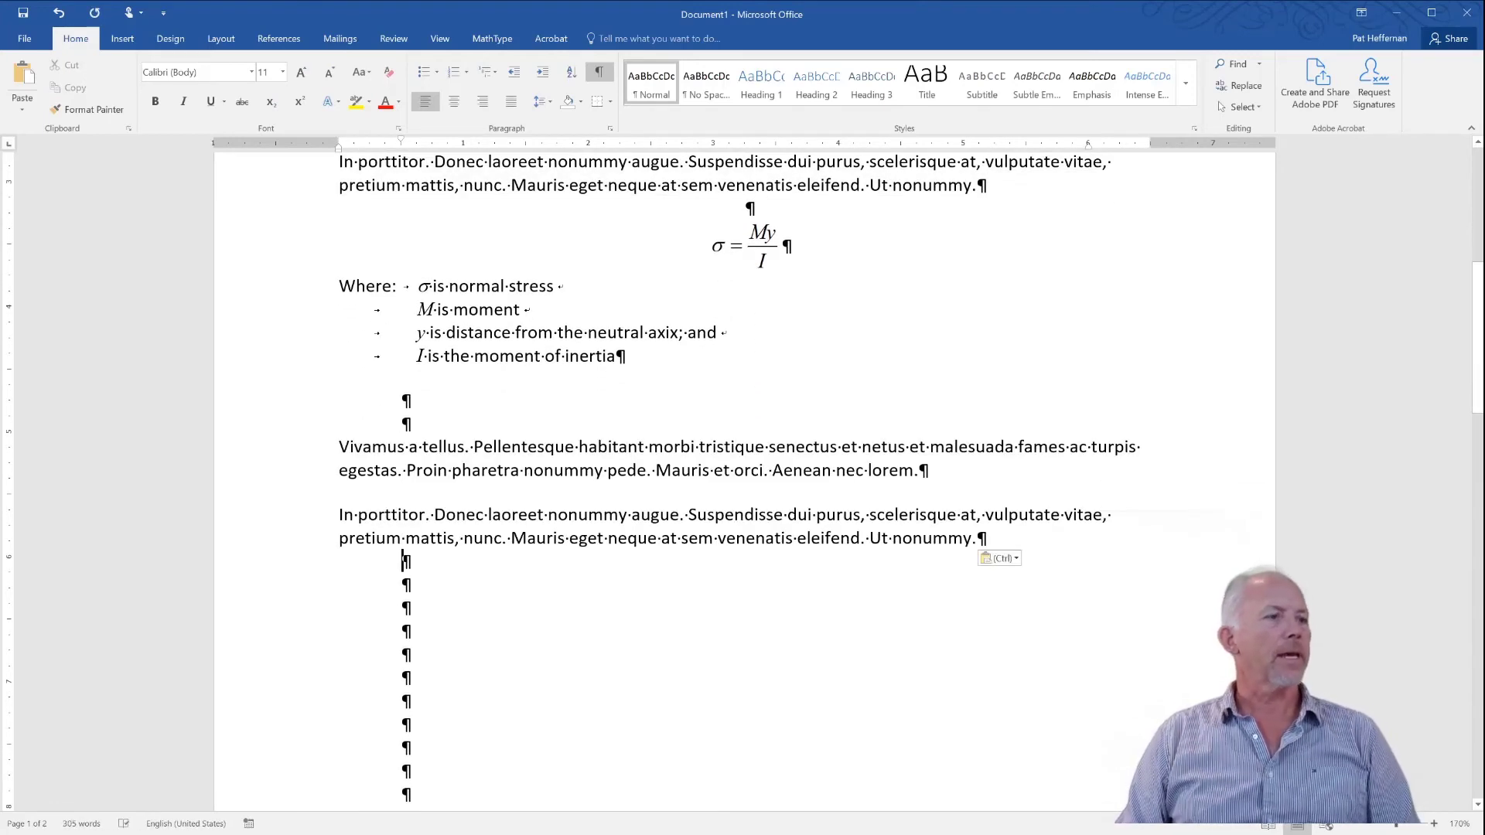
scroll(403, 447, down, 8)
scroll(403, 447, down, 2)
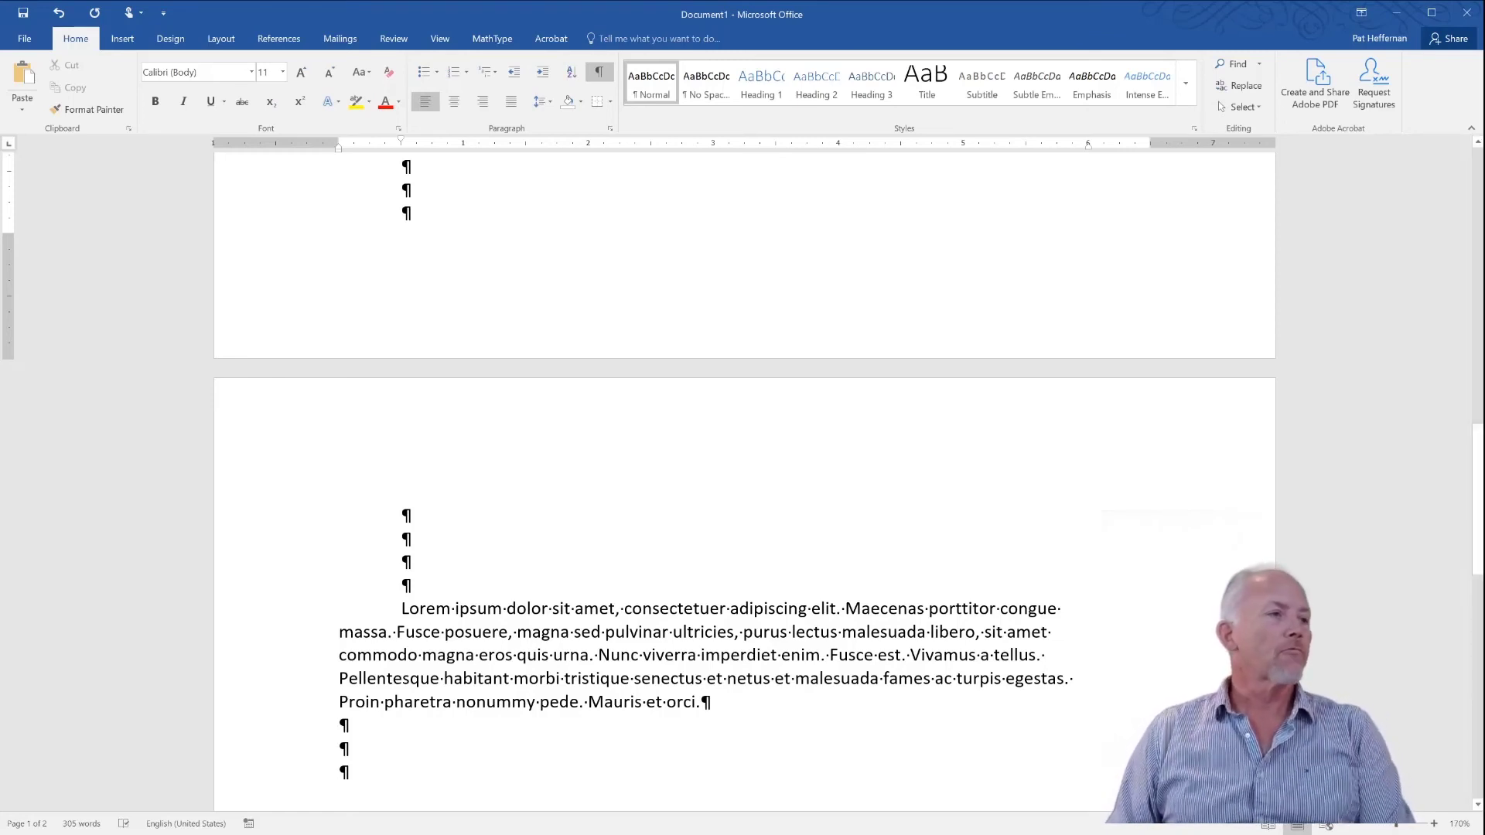
Step: Remove the surplus empty paragraphs around the page boundary so "Lorem ipsum" starts at the top of page two
key(ctrl+v)
key(shift+Up)
key(shift+Up)
key(shift+Up)
key(shift+Up)
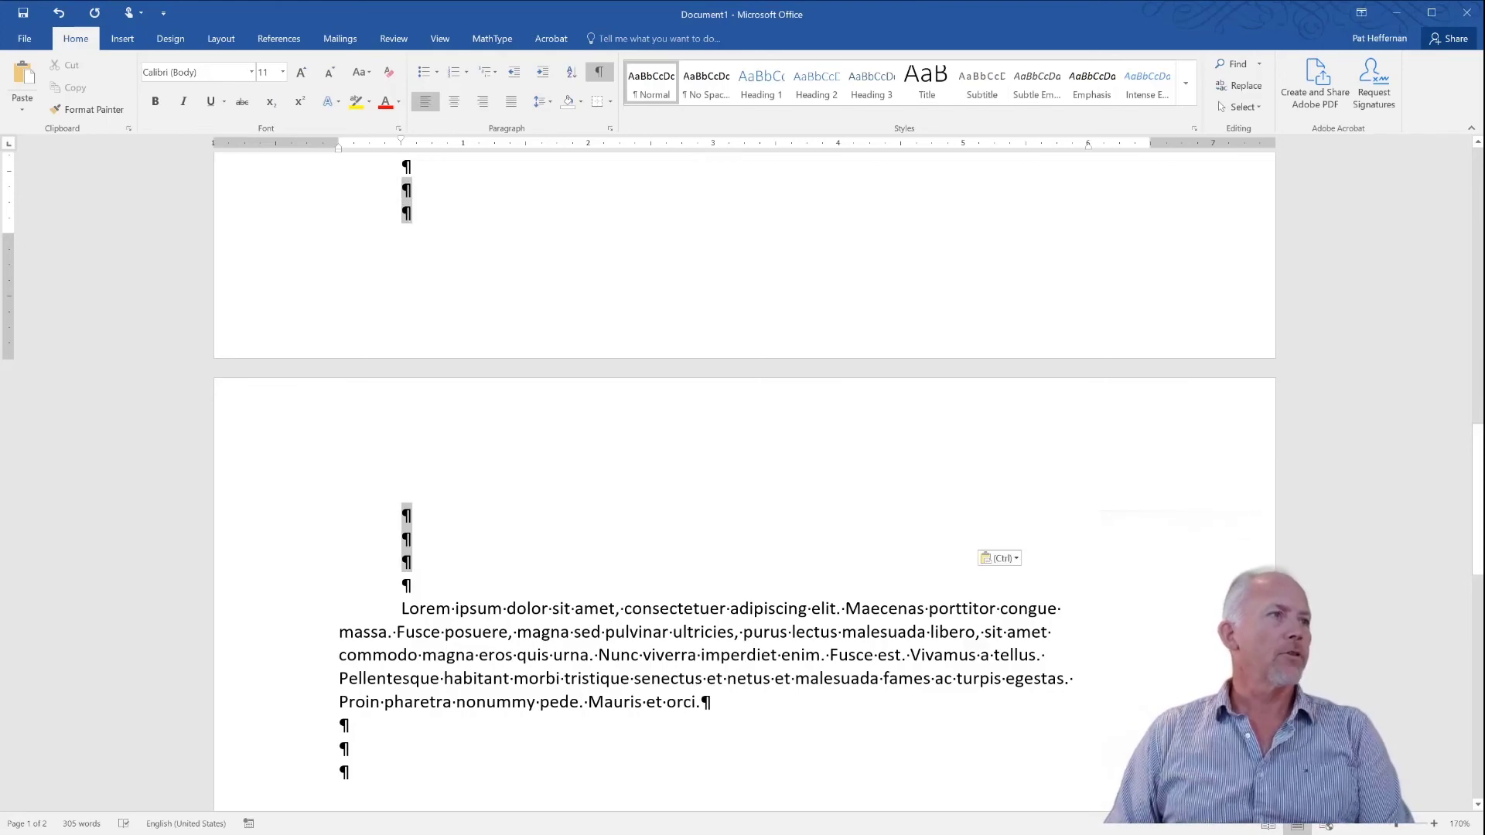
key(Delete)
key(Return)
key(Return)
key(Return)
key(Return)
key(Return)
key(Return)
key(Return)
key(Return)
key(Return)
key(Return)
key(Return)
key(Return)
key(Return)
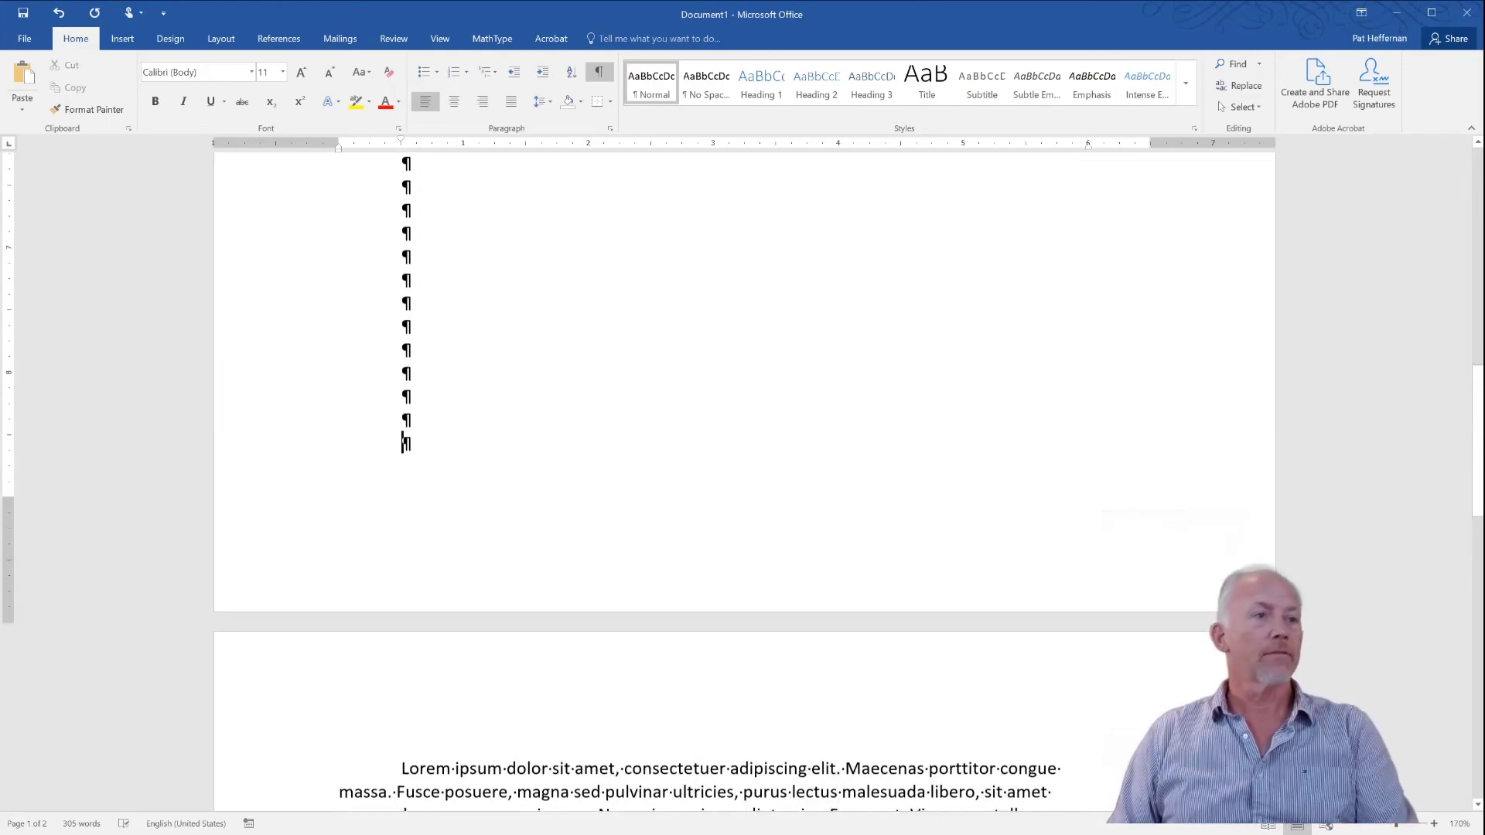
Step: Replace the empty paragraphs between the pasted "In porttitor" paragraph and "Lorem ipsum" with a page break
drag(406, 330, 410, 658)
key(Delete)
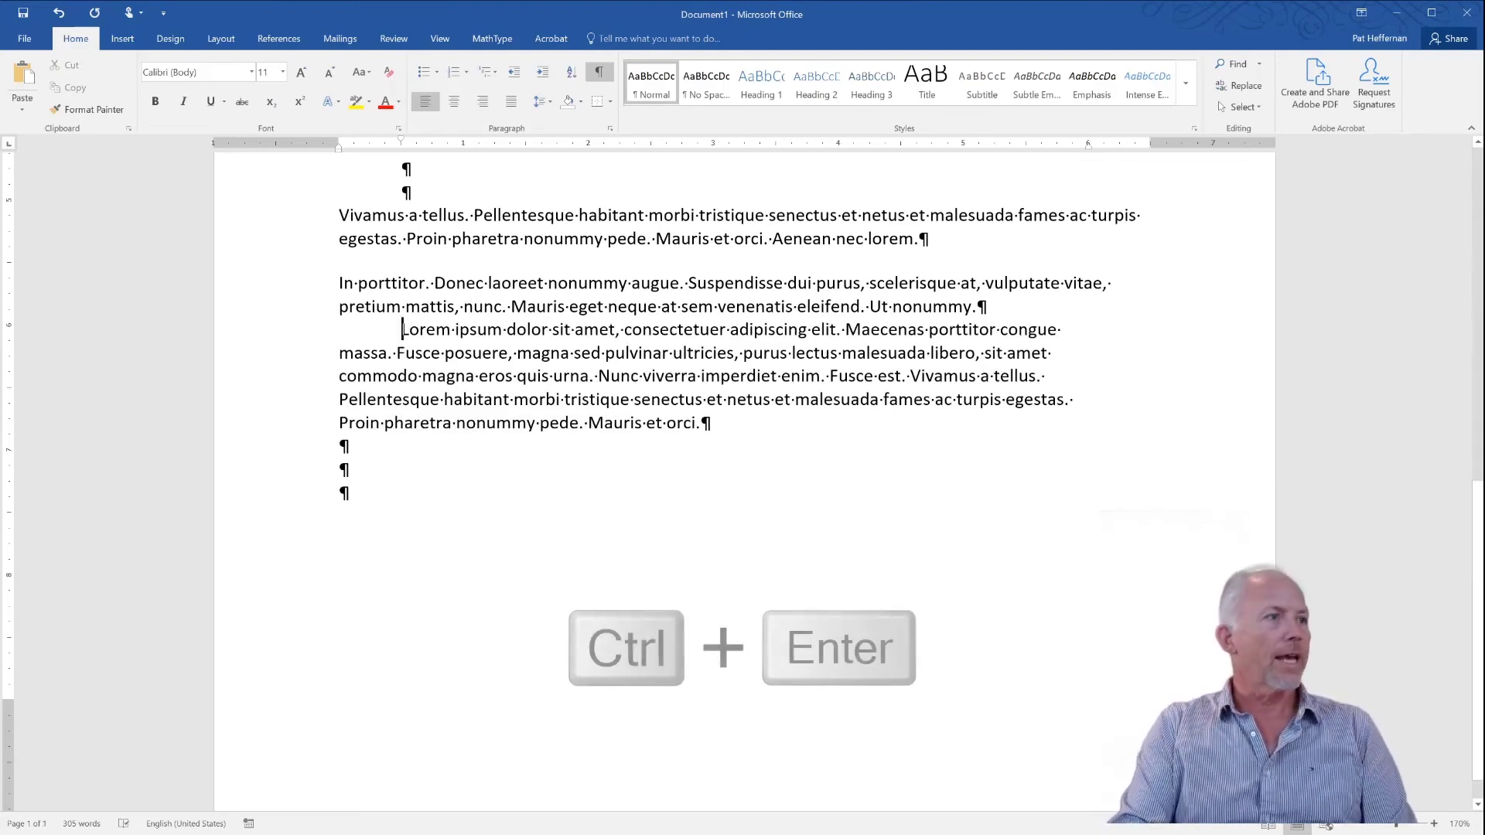
key(ctrl+Return)
scroll(743, 418, up, 1)
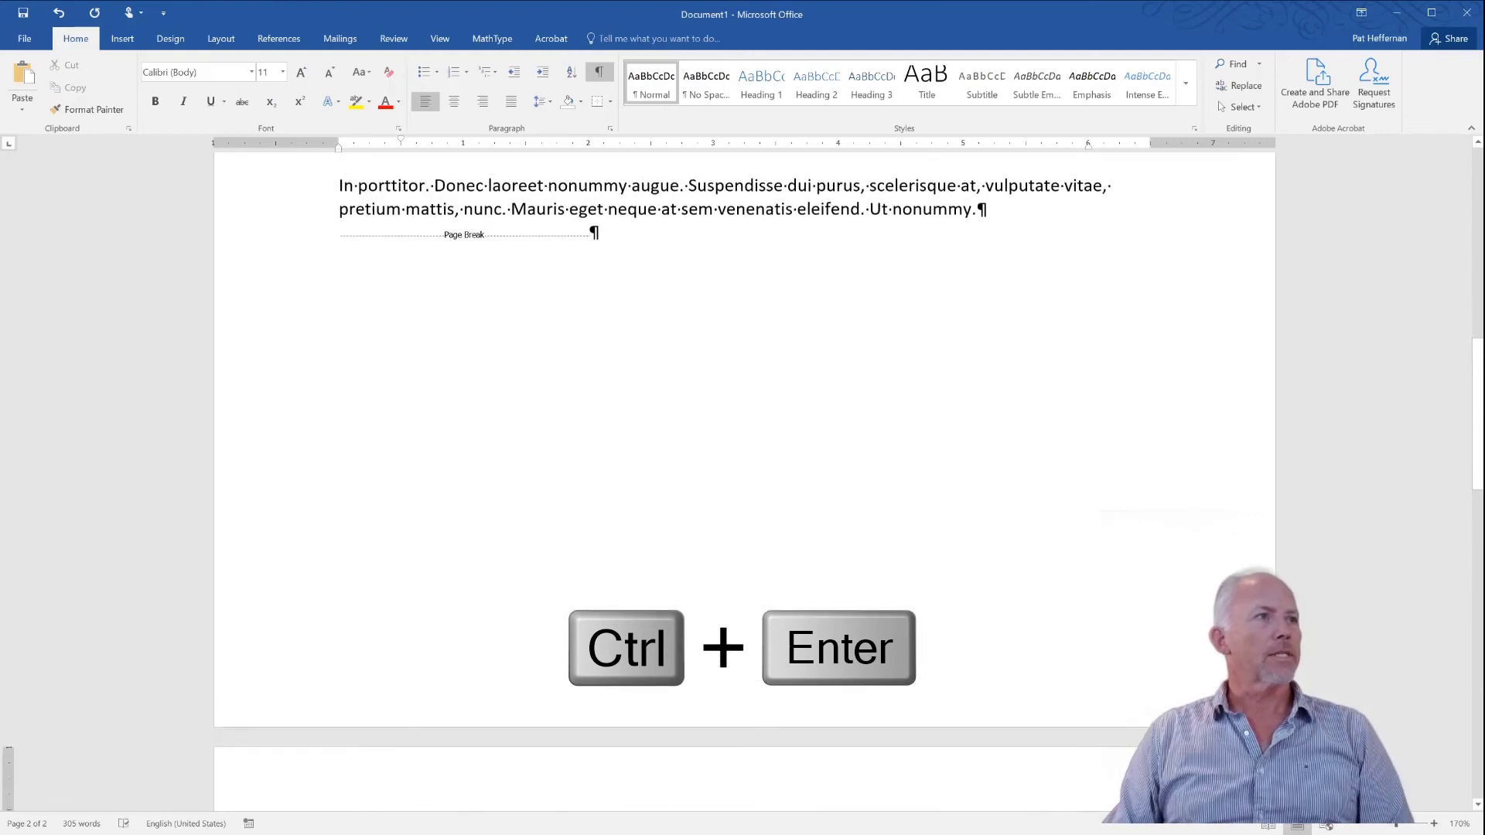
scroll(742, 417, down, 2)
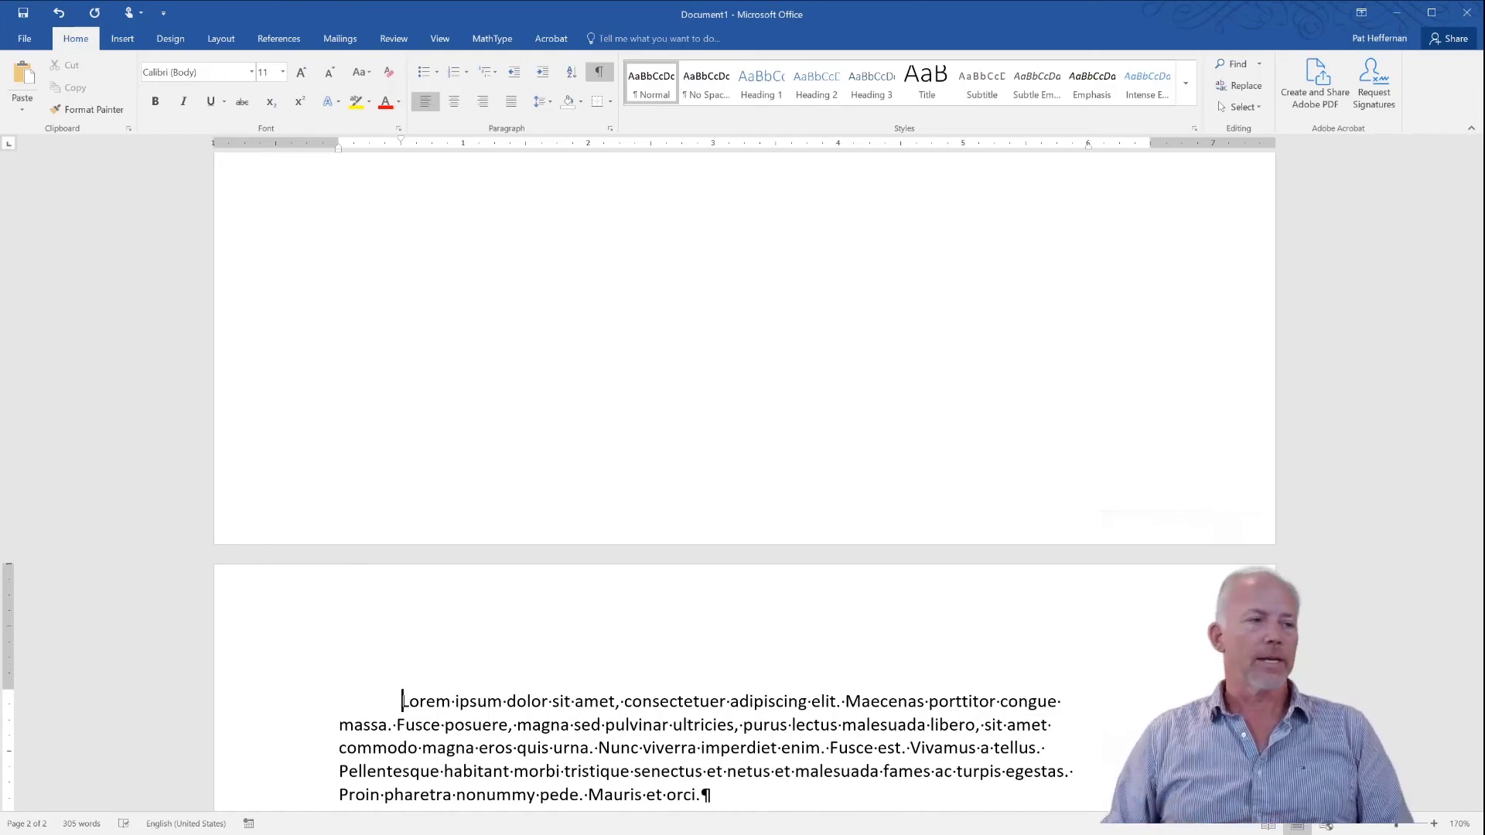
scroll(742, 480, up, 1)
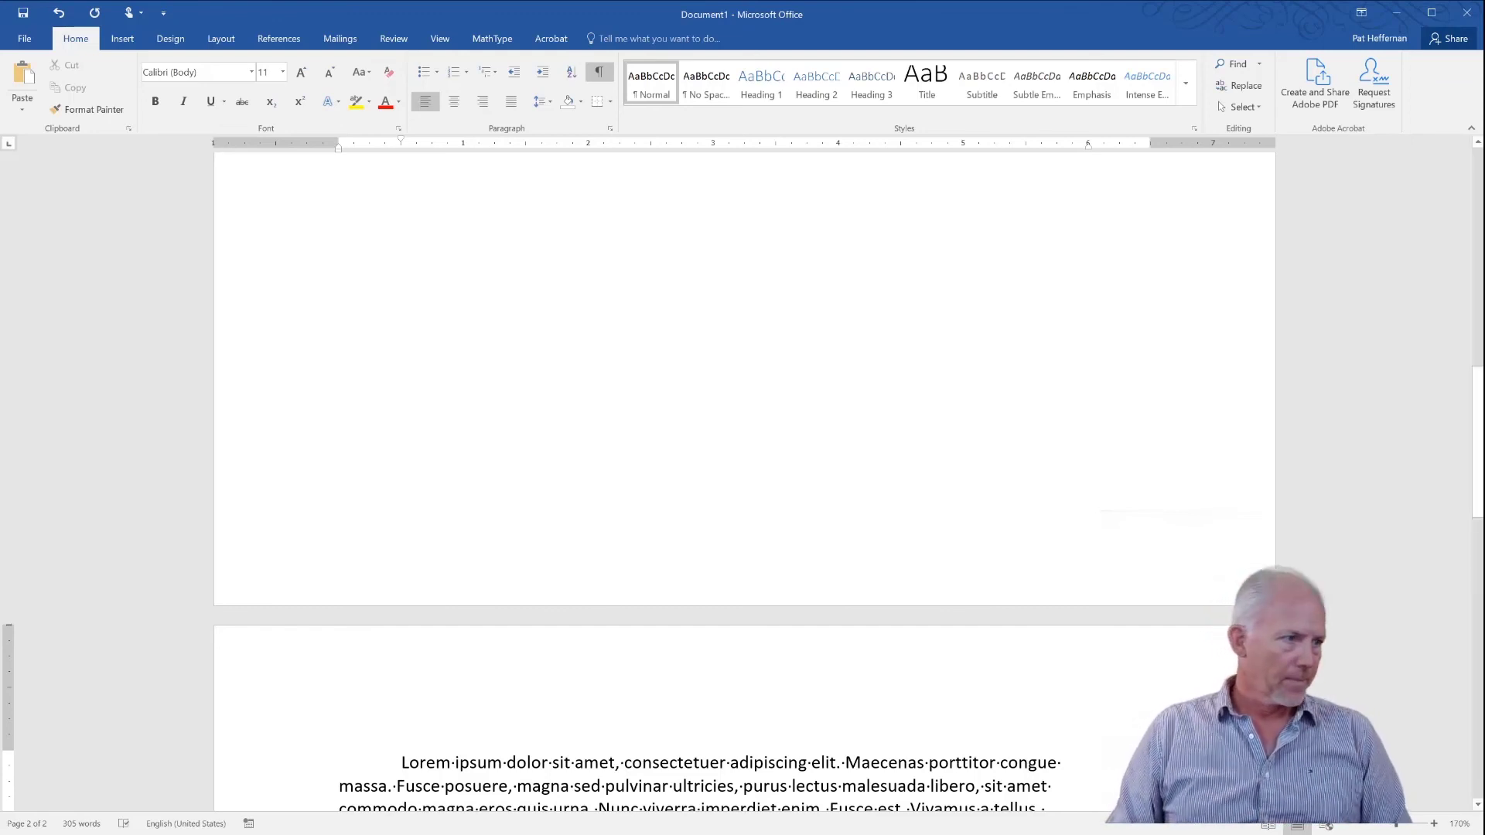
scroll(742, 480, down, 5)
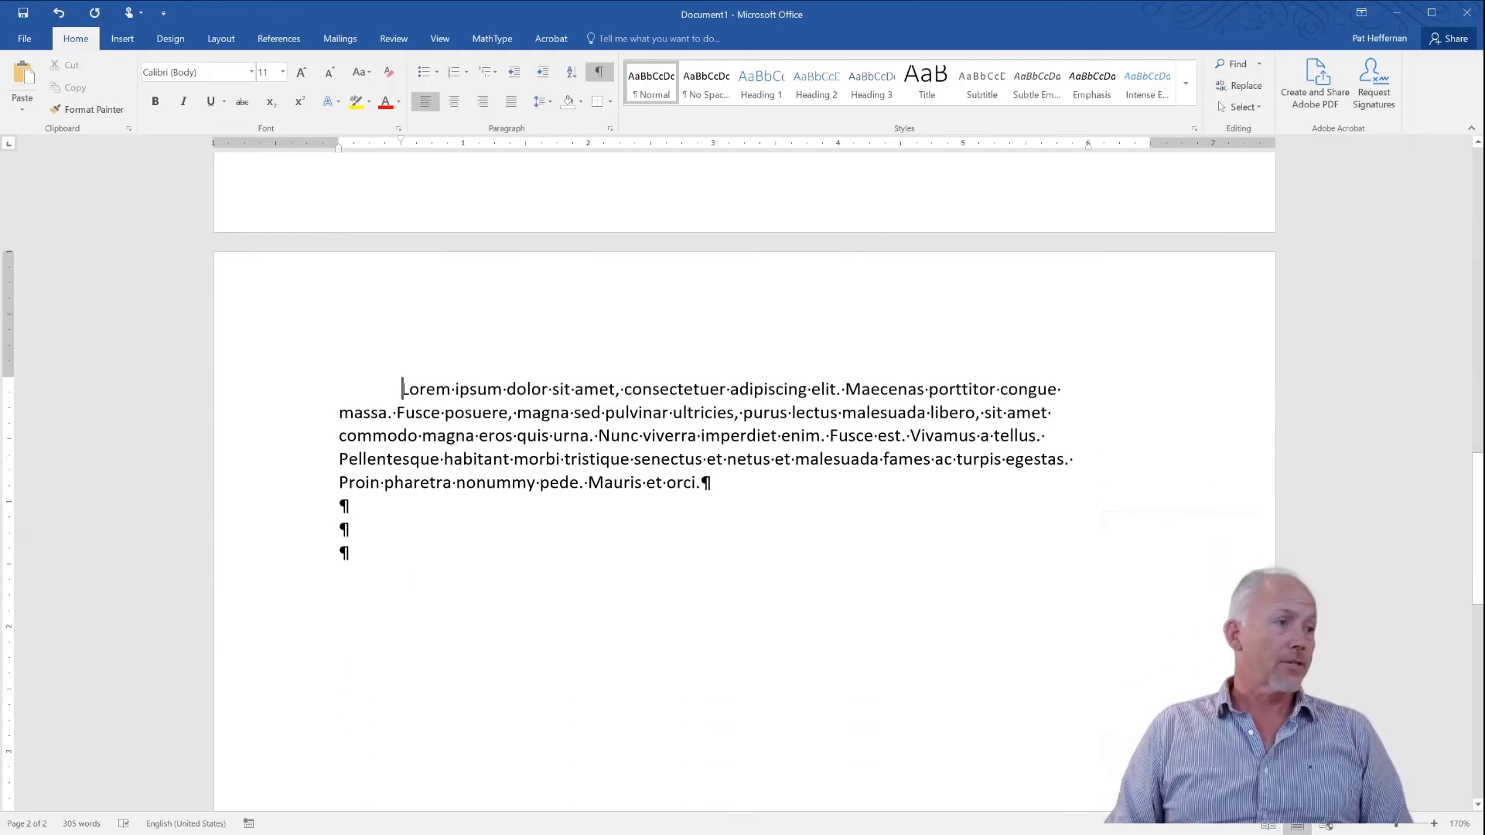